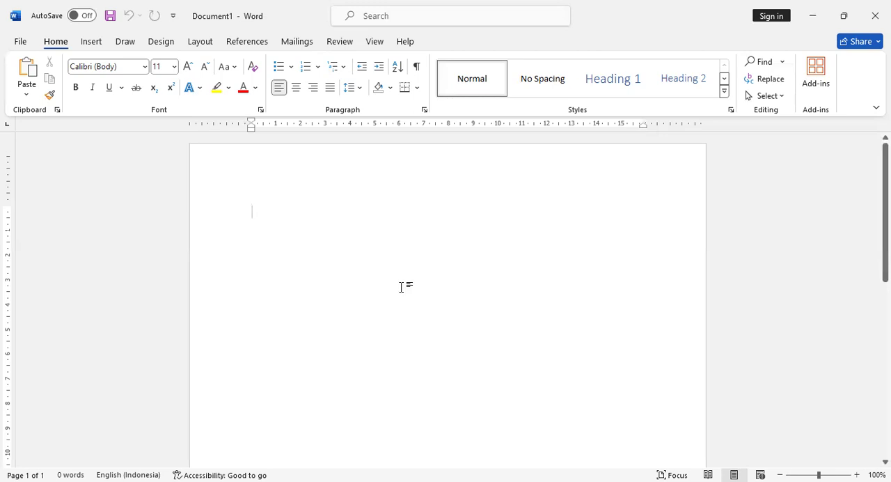
- Enter the title BAGAIMANA MEMBUAT KARYA TULIS ILMIAH MENGGUNAKAN MICROSOFT WORD in capitals at the start of the blank document
text(agaimana)
key(Home)
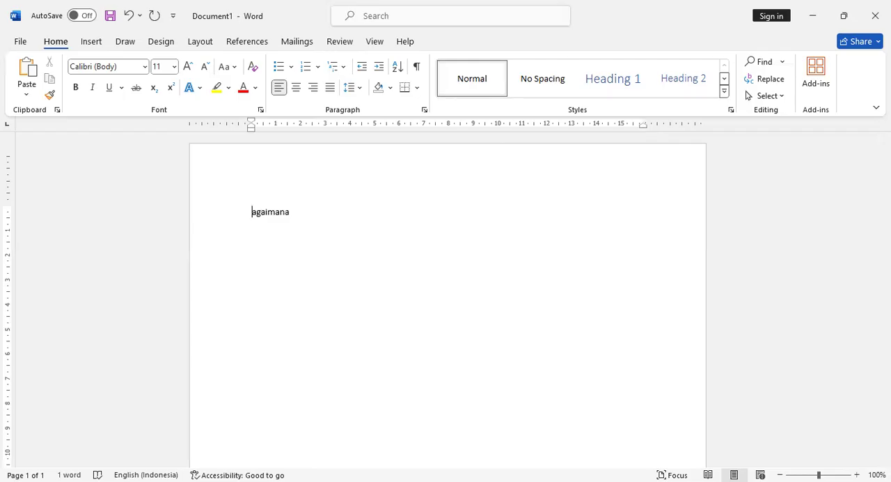
text(B)
key(End)
key(ctrl+a)
key(shift+Right)
text(AGAIMAN)
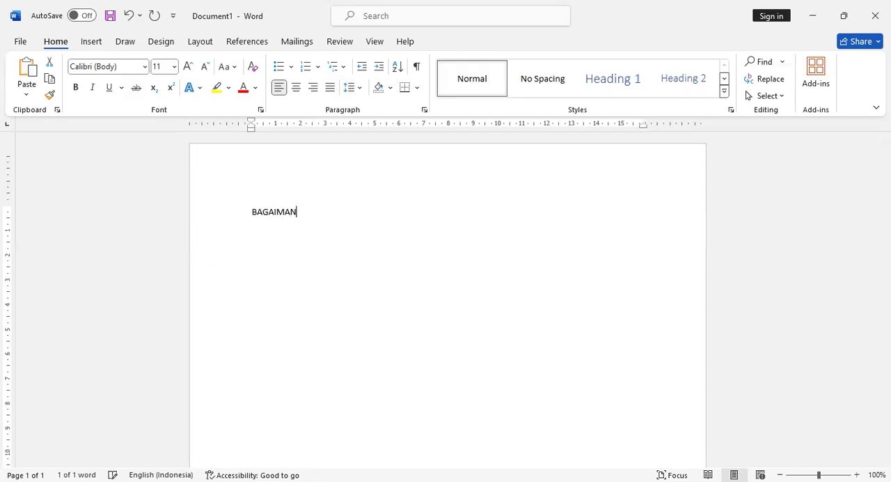
text(A MEM)
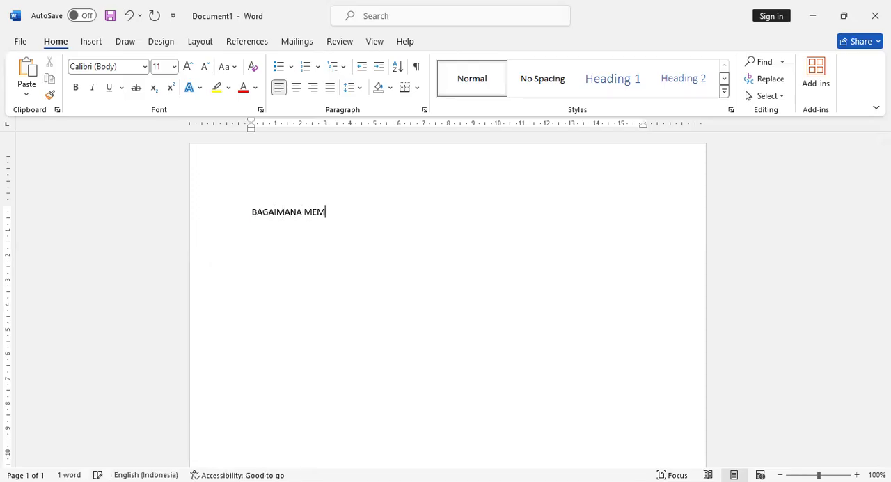
text(BUAT KARYA)
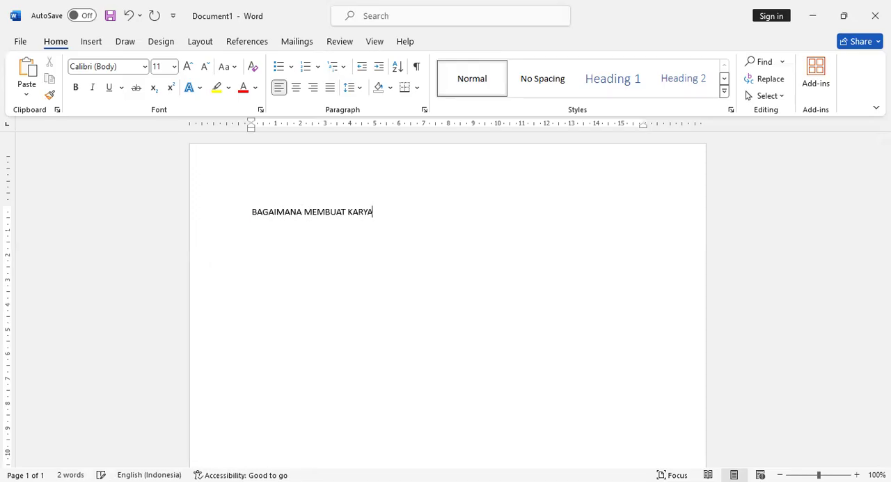
text( TULIS ILMIAH MENGGUNAKAN)
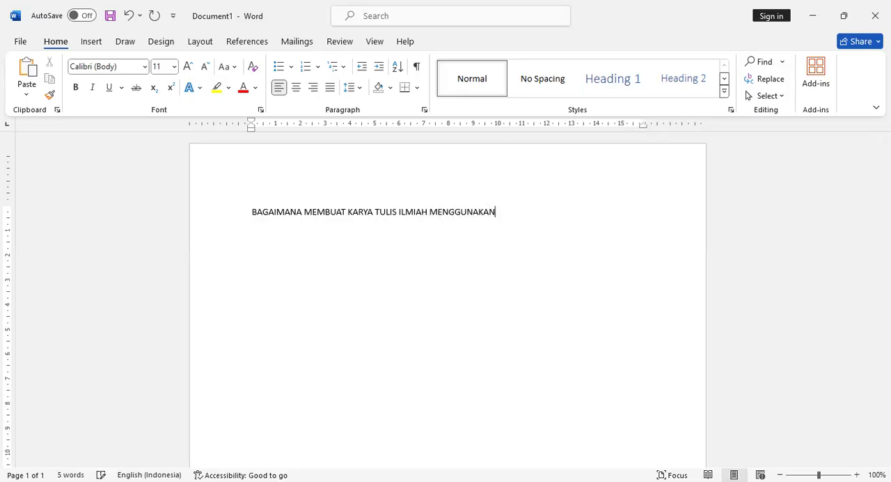
text( MICROSOFT WORD)
- Split the title so that MENGGUNAKAN MICROSOFT WORD starts on its own second line
key(Left)
key(Left)
key(Left)
key(Left)
key(Left)
key(Left)
key(Left)
key(Left)
key(Left)
key(Left)
key(Left)
key(Left)
key(Left)
key(Left)
key(Left)
key(Left)
key(Left)
key(Left)
key(Left)
key(Left)
key(Left)
key(Left)
key(Left)
key(Left)
key(Left)
key(Left)
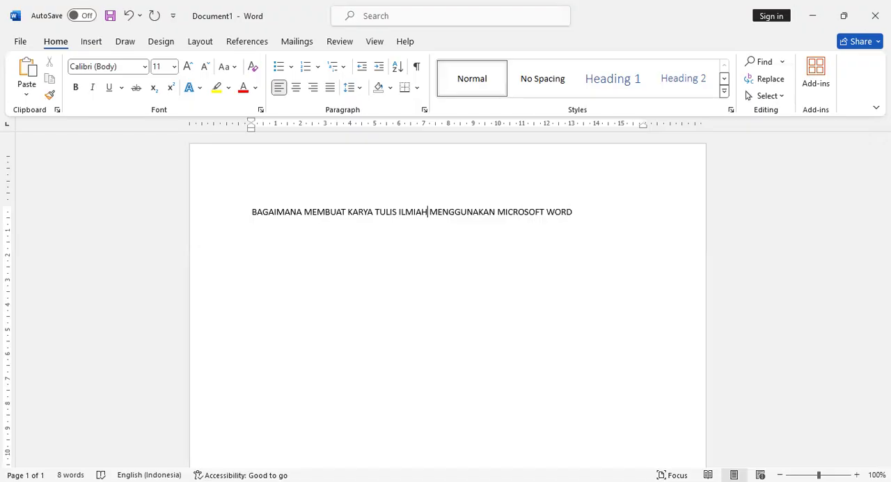
key(BackSpace)
key(Return)
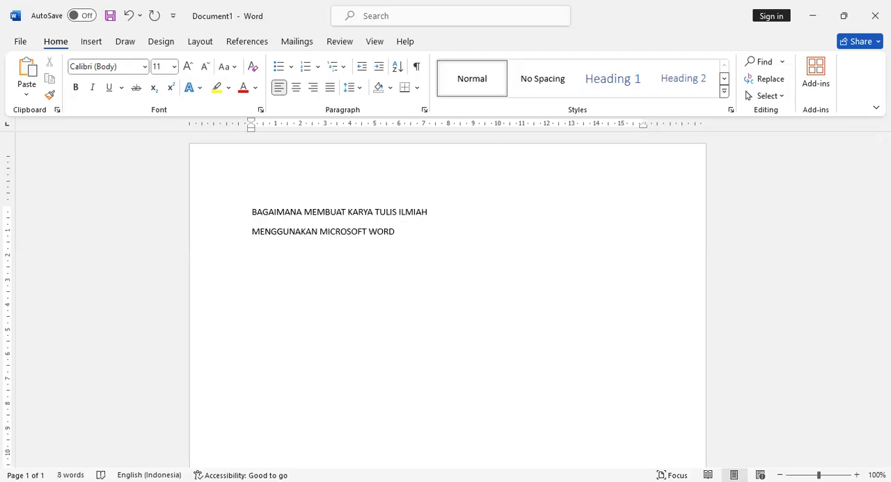
- Center both lines of the title on the page
key(End)
key(shift+Up)
key(shift+Home)
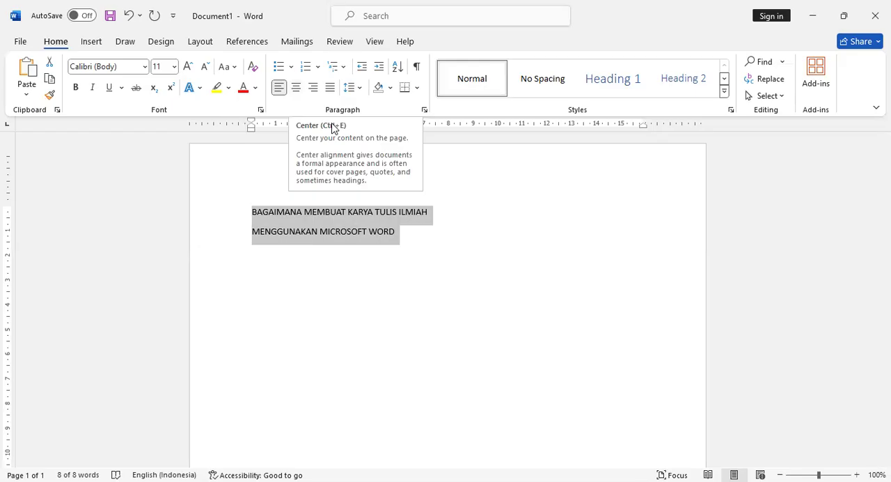
key(ctrl+e)
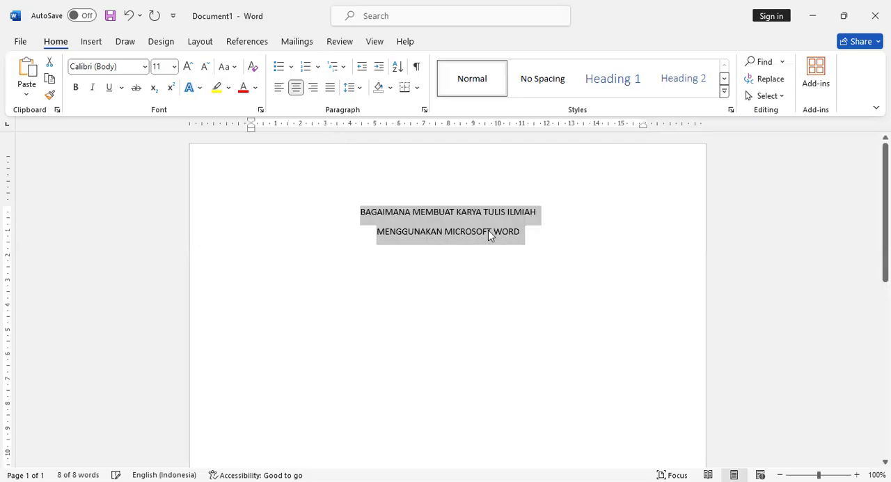
- Start three new lines below the second title line to make room for a picture
click(539, 251)
key(Return)
key(Return)
key(Return)
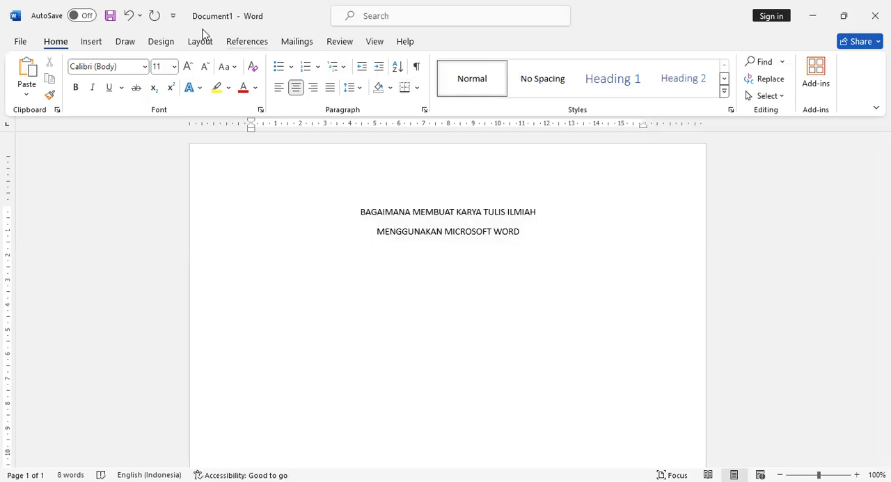
- Insert the picture komputer2.png from New folder on this device below the title
click(98, 42)
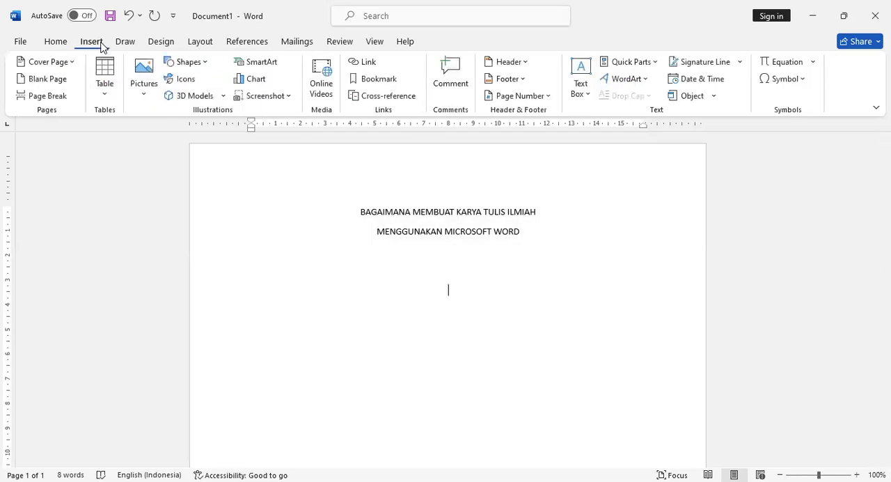
click(143, 94)
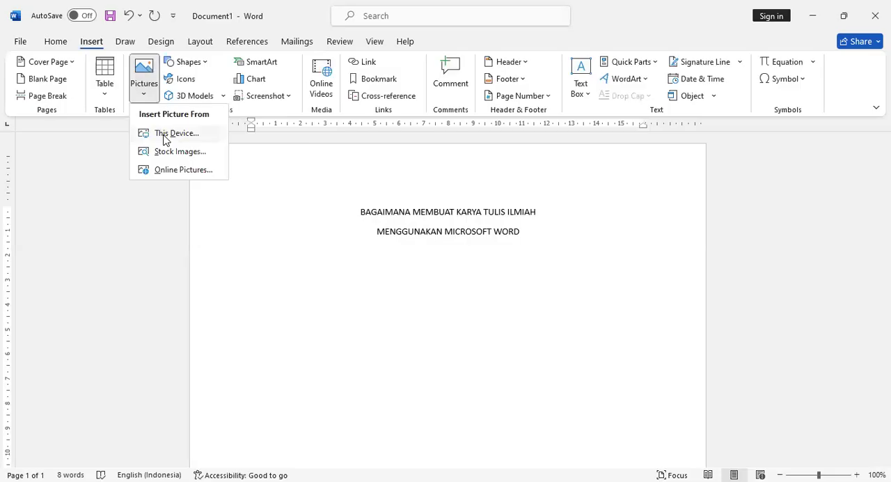
click(167, 133)
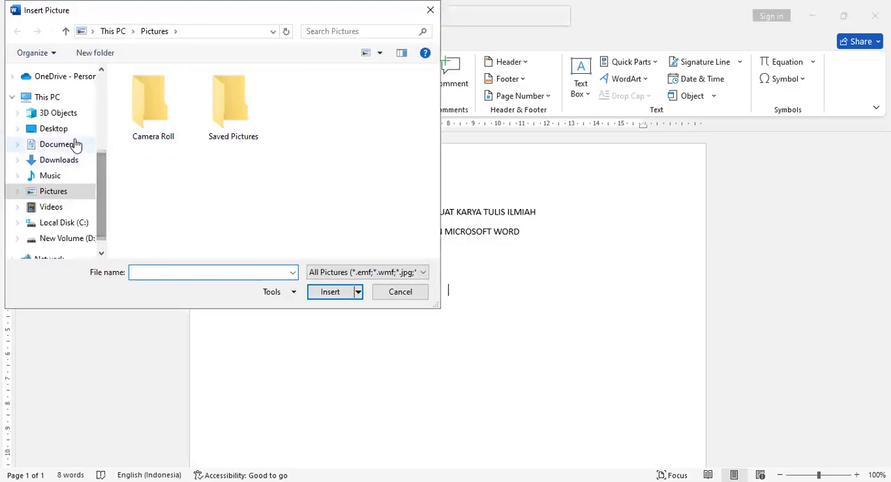
scroll(102, 160, up, 2)
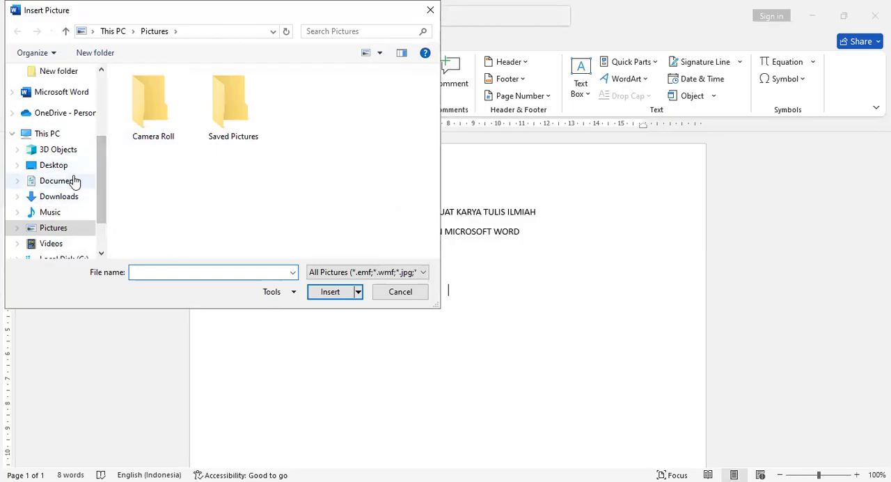
scroll(67, 155, up, 1)
click(74, 89)
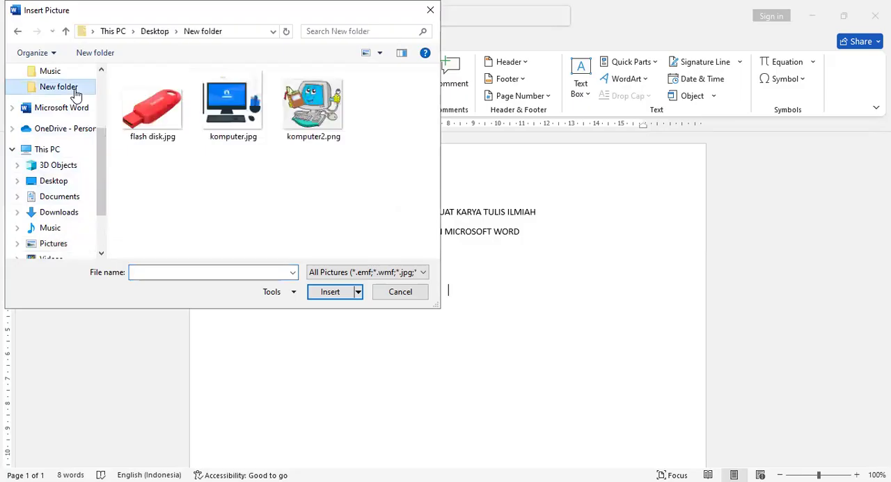
double_click(308, 110)
drag(361, 283, 480, 337)
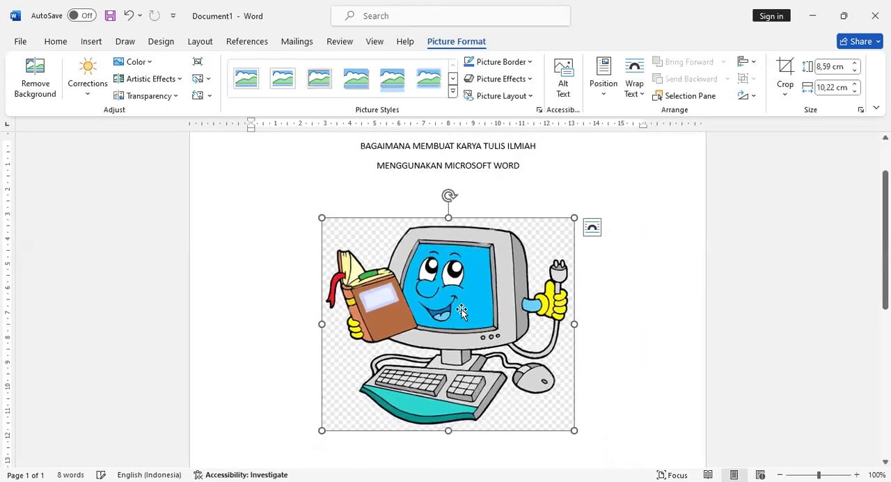
- Leave blank space below the picture and add the author's full name and ID number on two separate lines
scroll(449, 300, up, 2)
scroll(447, 279, down, 2)
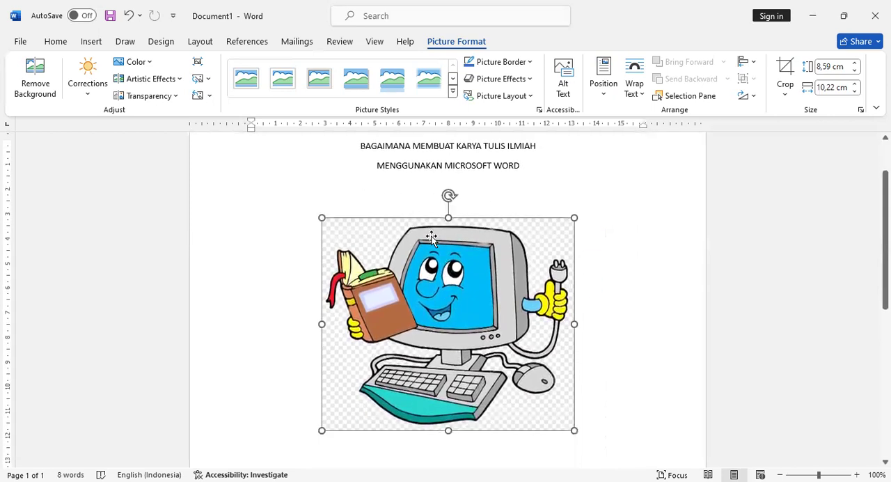
scroll(577, 417, down, 3)
click(583, 364)
key(Return)
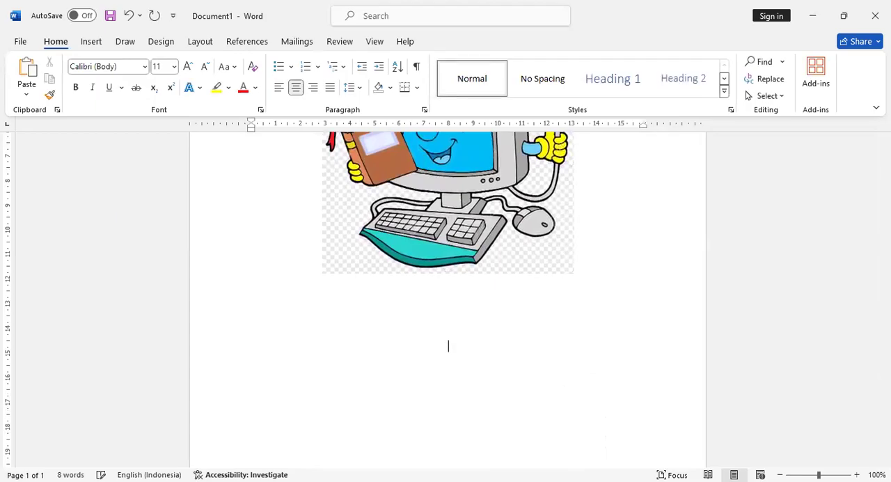
key(Return)
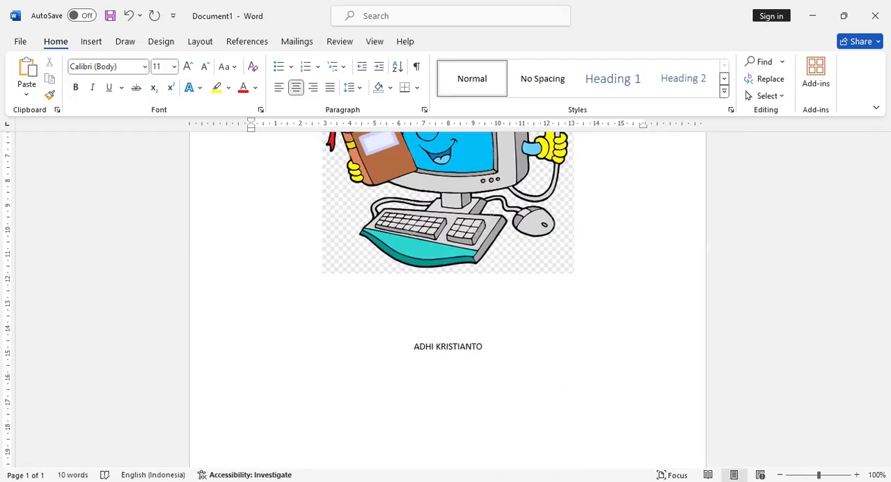
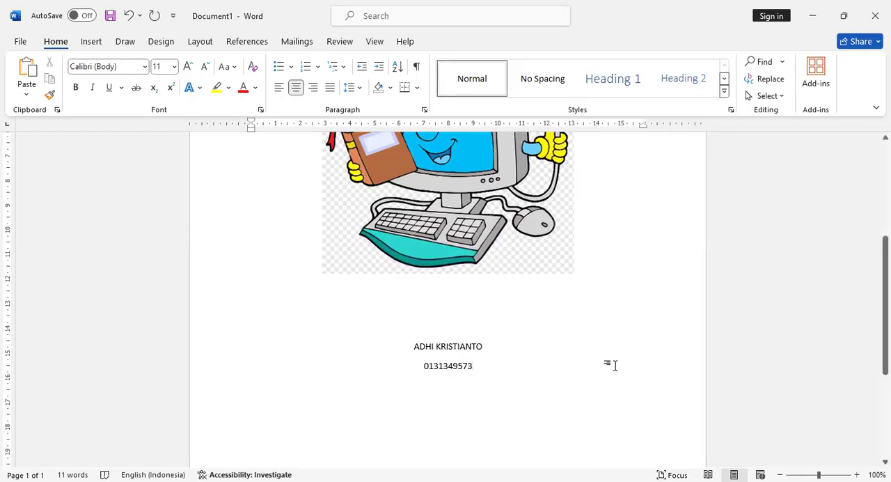
- Leave blank lines below the ID number and add FAKULTAS ILMU KOMPUTER and UNIVERSITAS JAYA MULIA JAKARTA on two lines
scroll(617, 364, down, 5)
key(Return)
key(Return)
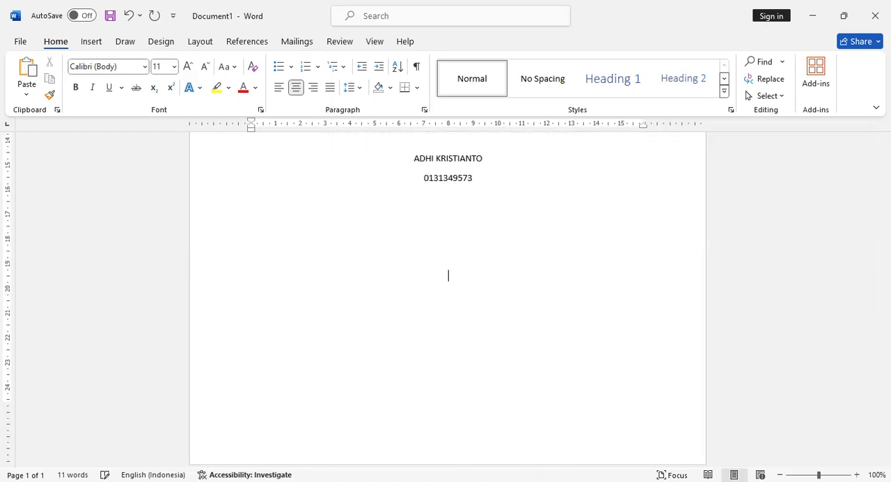
text(FAKULTAS ILMU KOMPUTER )
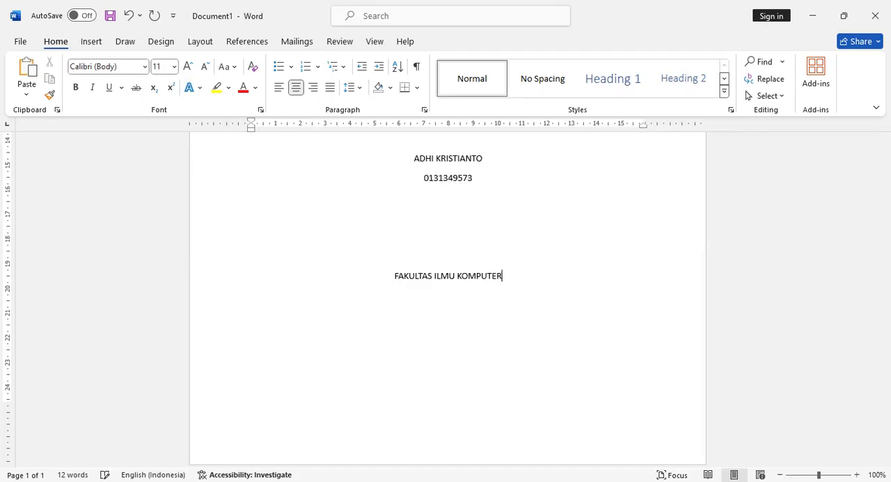
text(UNIVERSITAS JAYA MU)
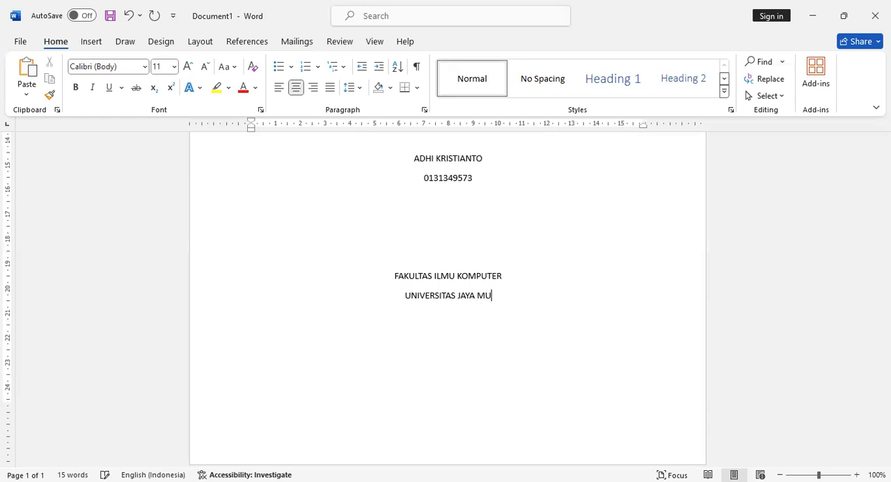
text(LIA JAKARTA)
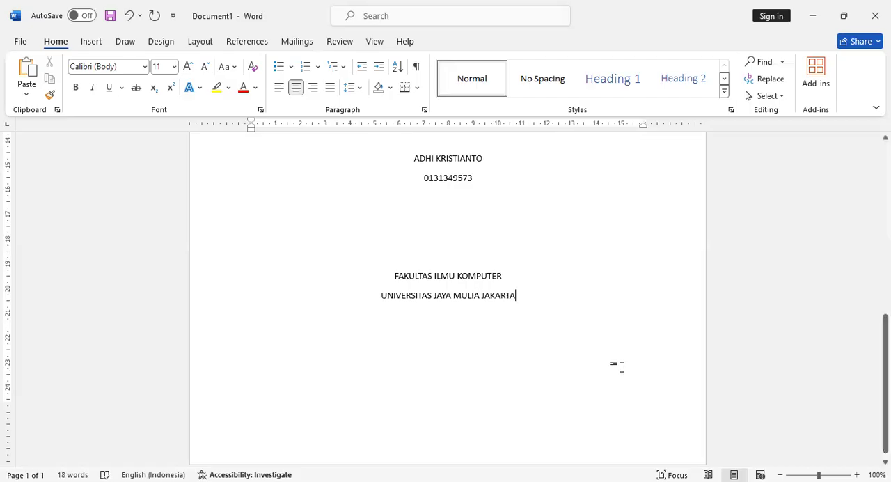
- Leave blank lines below the university name and add the year 2024
scroll(620, 368, down, 1)
key(Return)
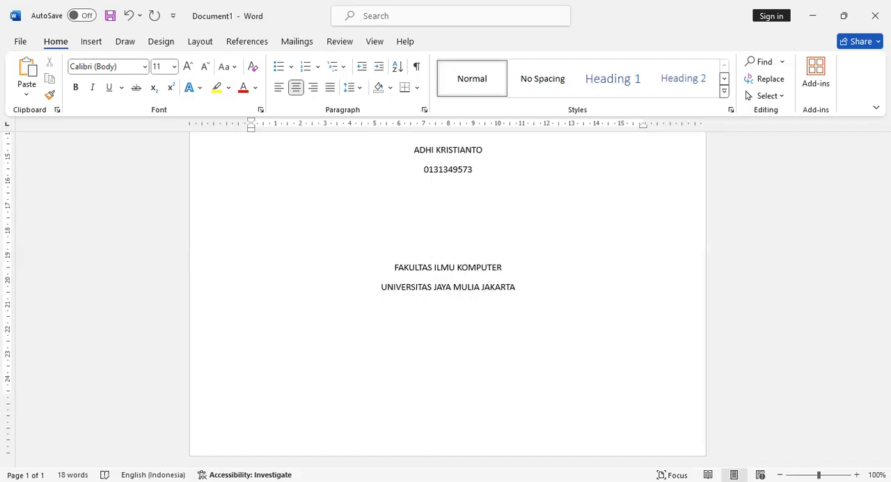
text(2024)
- Set both title lines to Times New Roman at size 12
scroll(626, 341, up, 10)
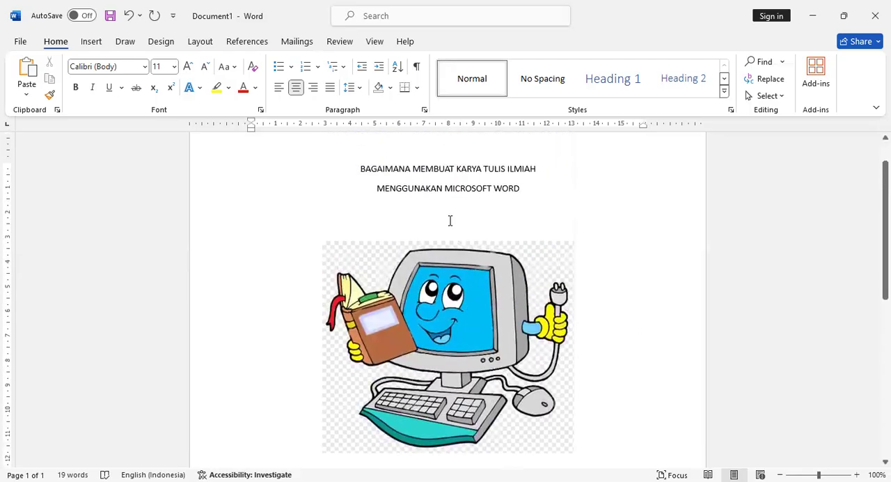
scroll(450, 220, up, 1)
click(361, 211)
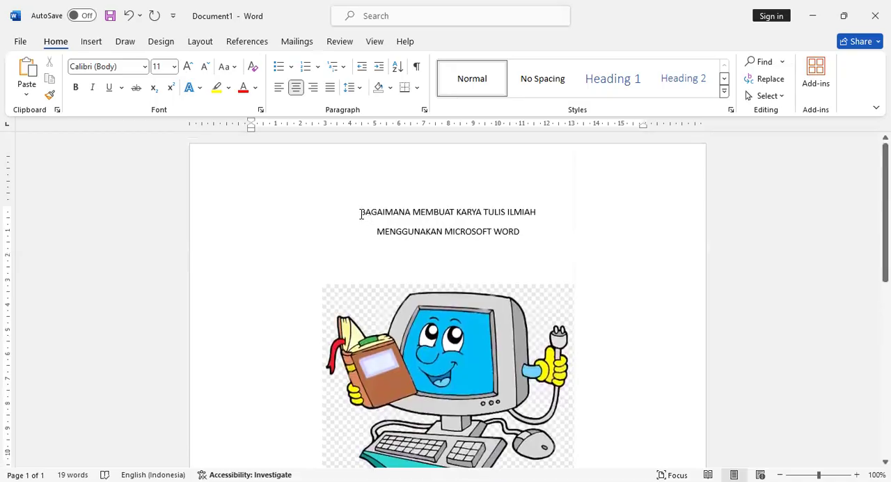
shift+click(513, 233)
click(145, 66)
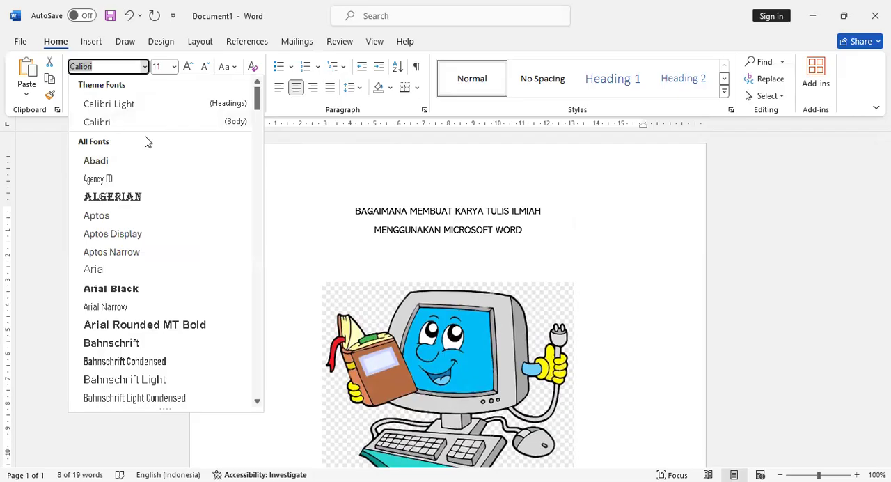
text(Times New Roman)
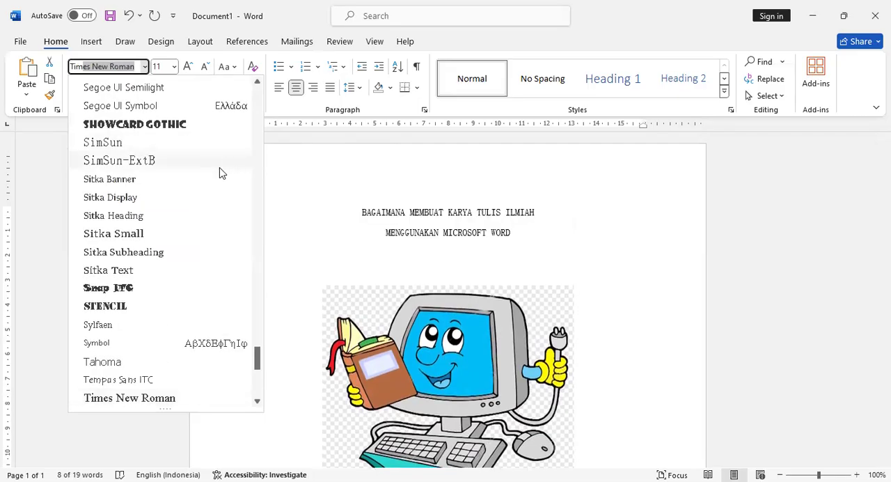
click(165, 398)
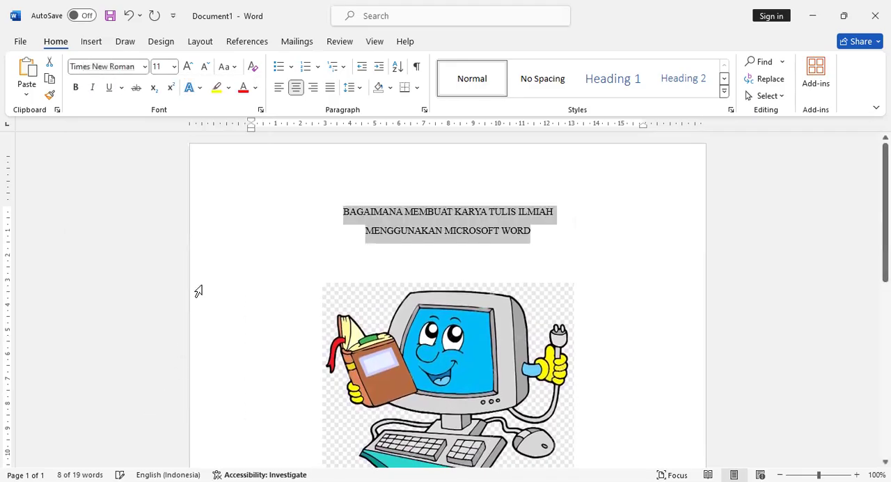
click(174, 66)
click(160, 140)
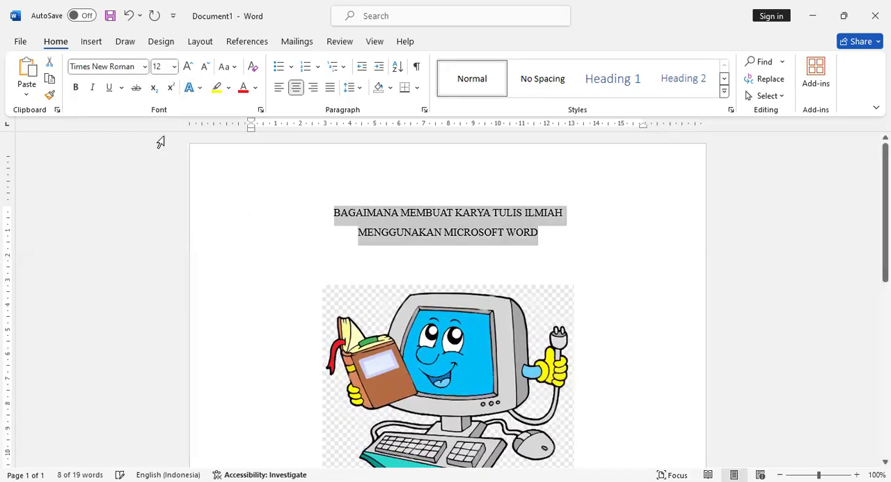
- Set the text from the author's name down to the year 2024 to Times New Roman at size 12
scroll(446, 278, down, 6)
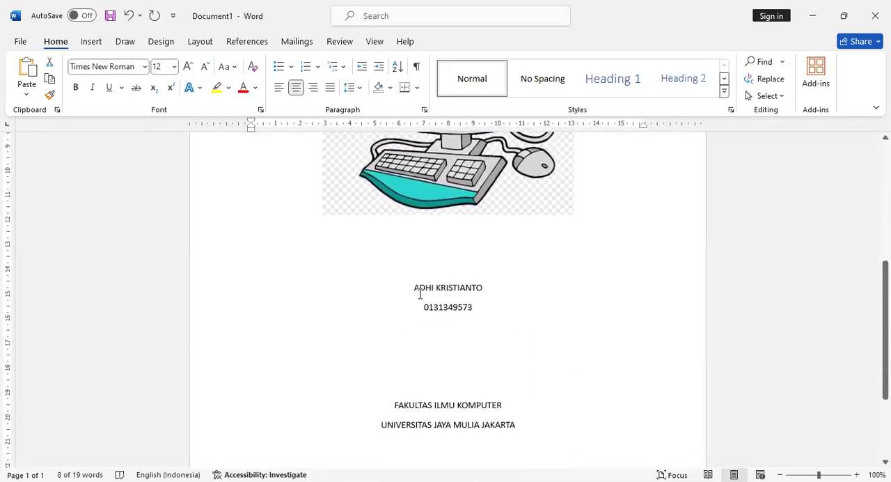
click(416, 287)
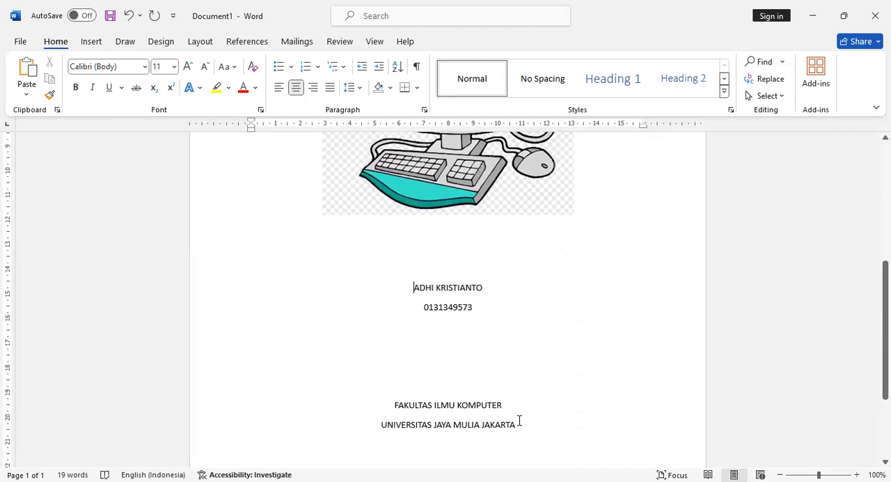
scroll(518, 420, down, 2)
shift+click(460, 439)
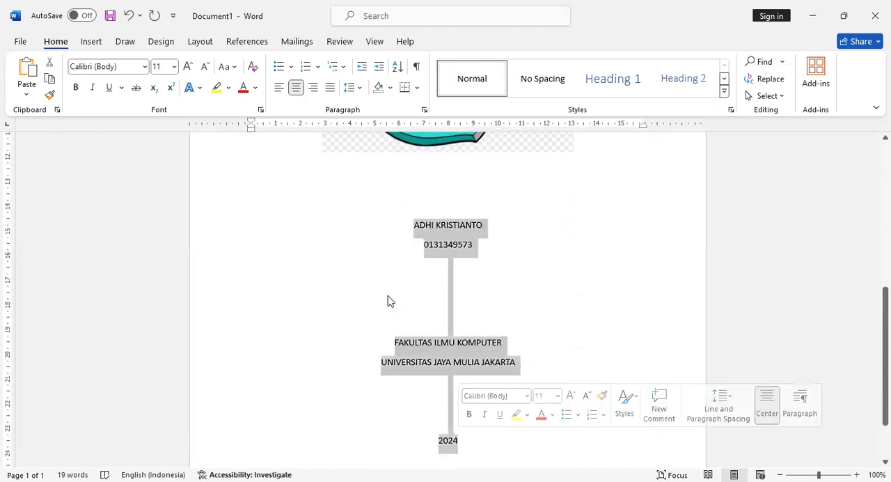
click(144, 66)
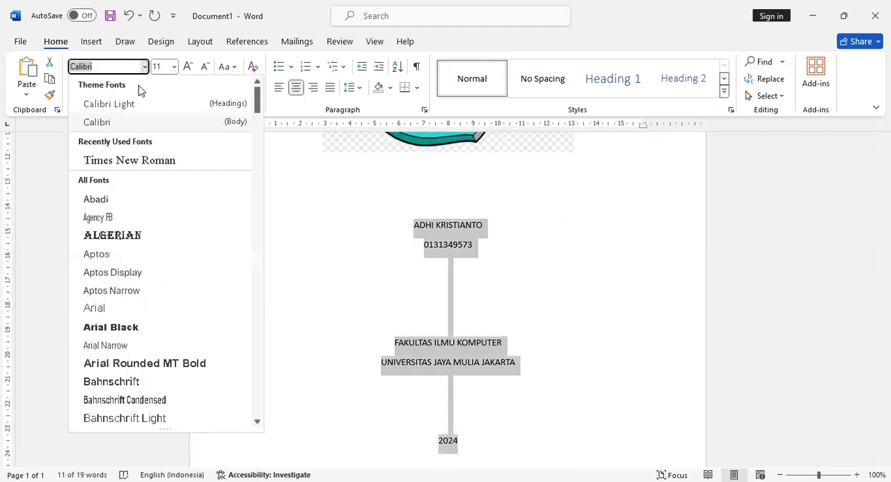
click(138, 157)
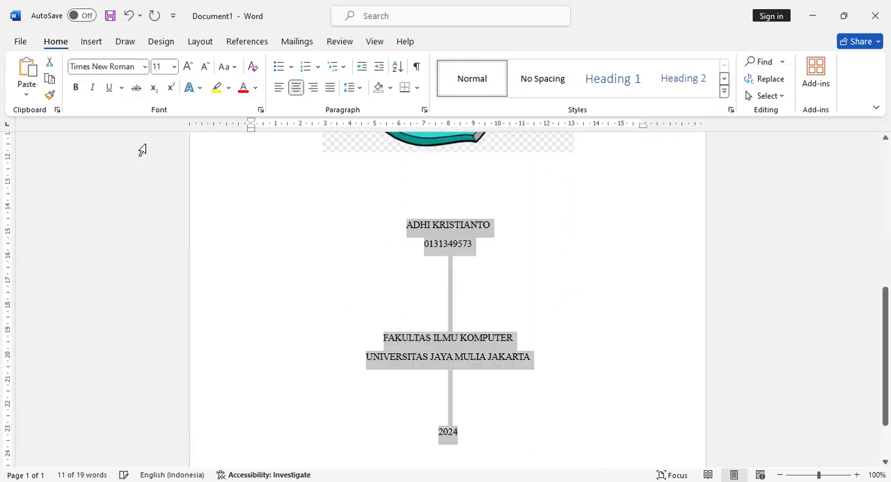
click(174, 66)
click(165, 154)
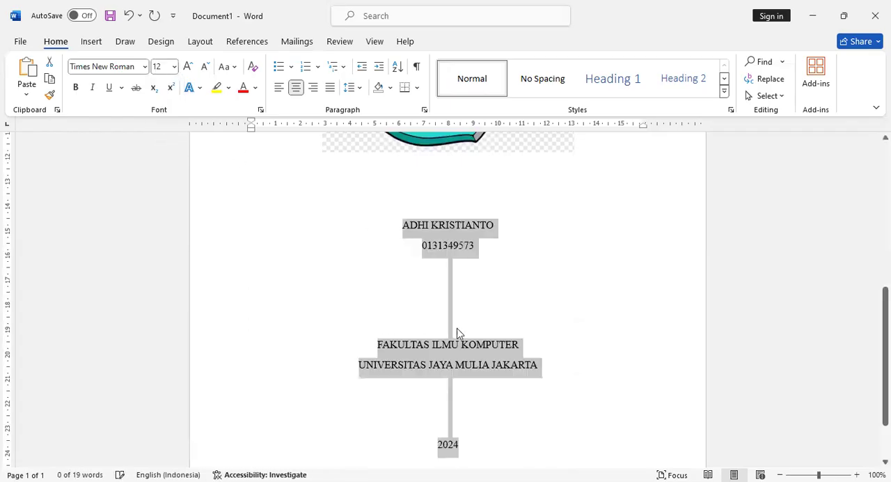
click(480, 423)
- Insert a Next Page section break after the year 2024 at the end of the cover page
scroll(488, 390, down, 1)
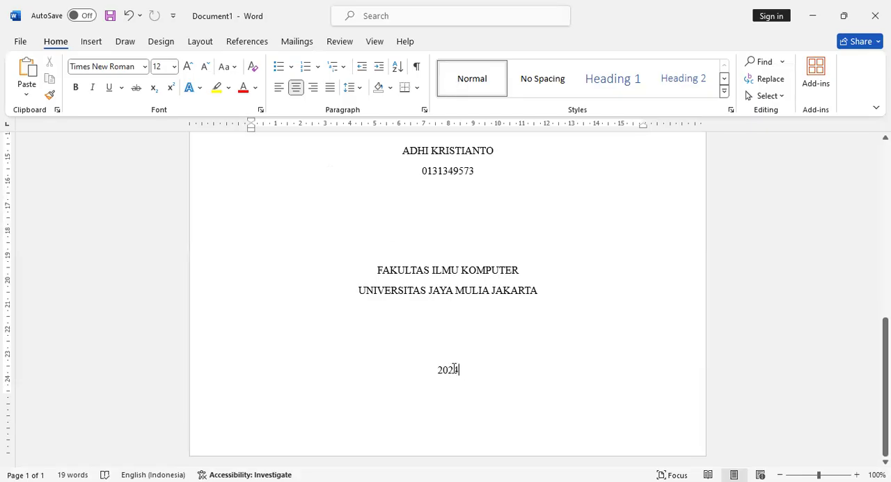
click(207, 42)
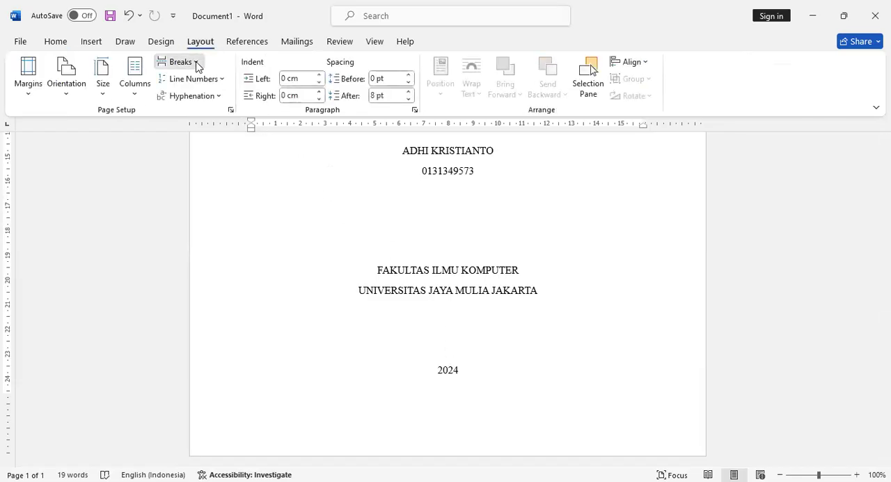
click(197, 64)
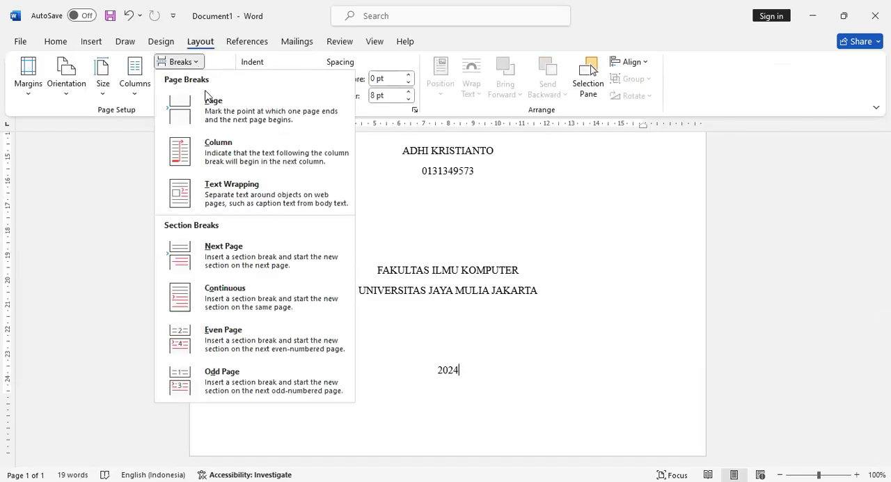
click(228, 259)
scroll(463, 258, down, 2)
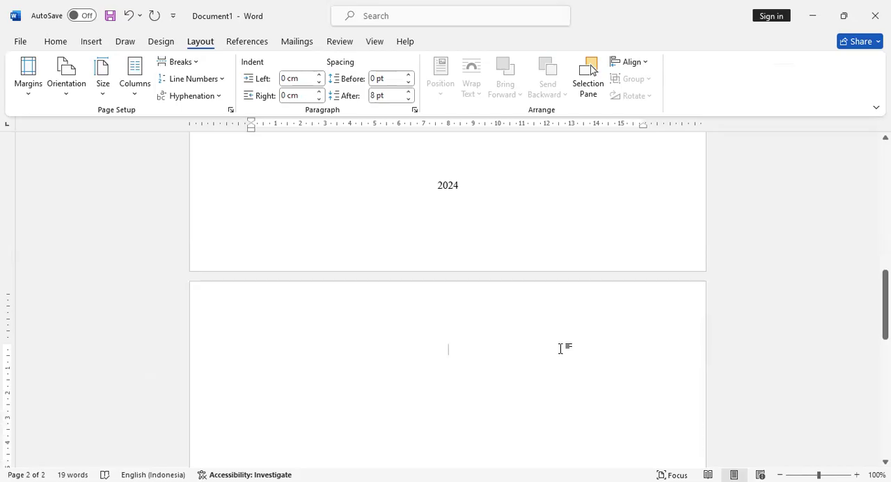
- Add the heading LEMBAR PENGESAHAN in capitals on the second page and start a new line below it
text(LEMBAR PENGESAHAN)
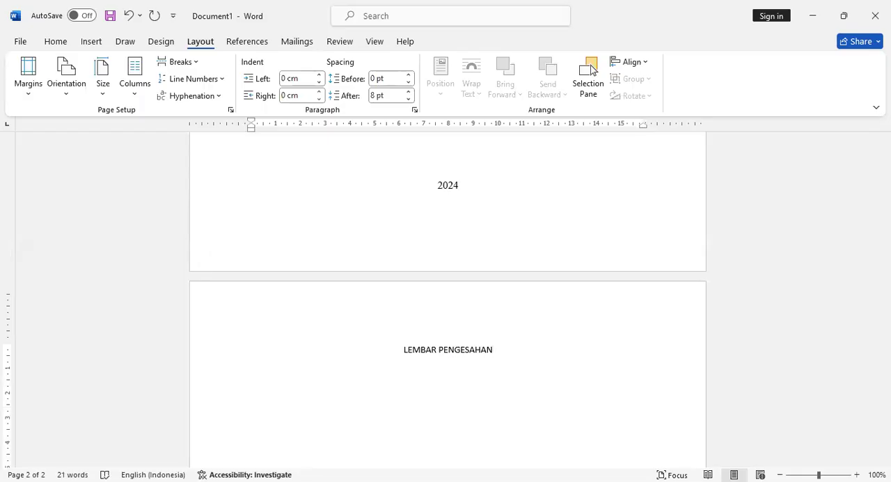
key(Return)
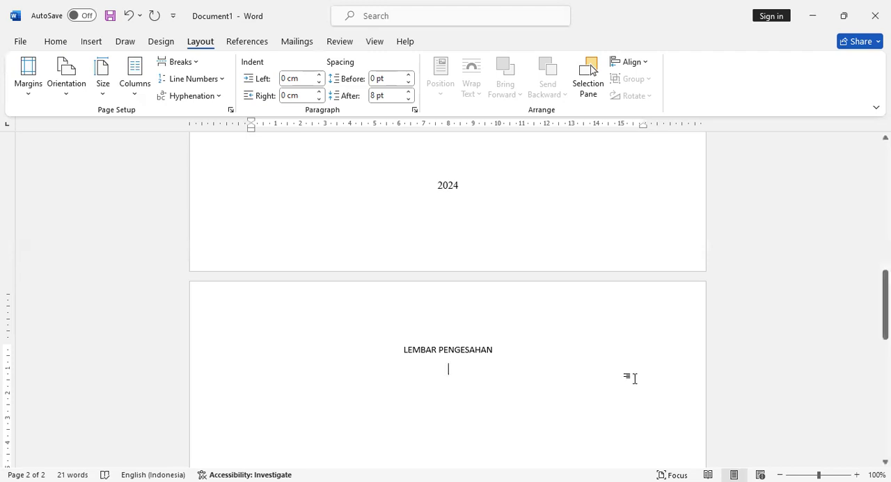
- Leave a blank line below the LEMBAR PENGESAHAN heading and paste the copied Lorem Ipsum paragraph with justified alignment
scroll(632, 376, down, 3)
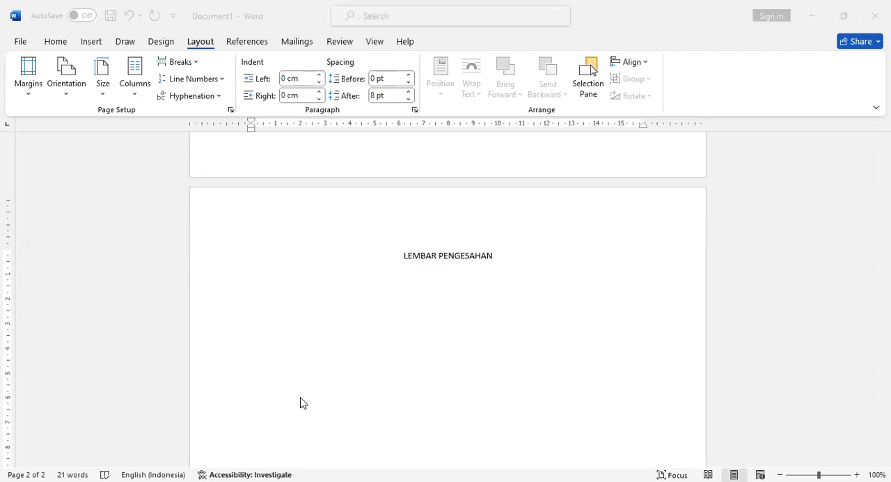
click(495, 271)
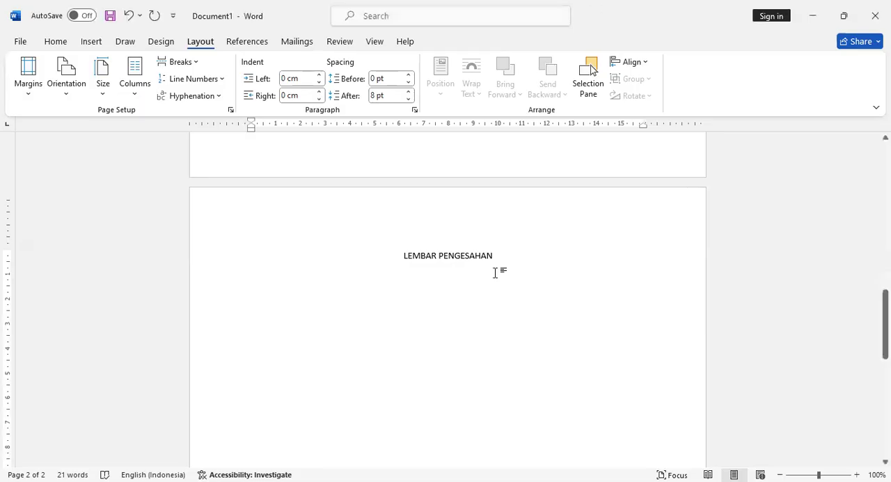
key(Return)
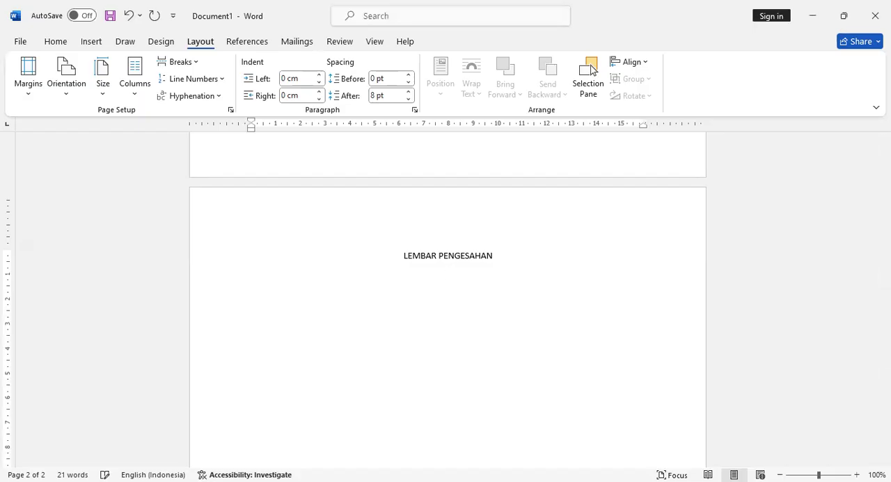
click(61, 42)
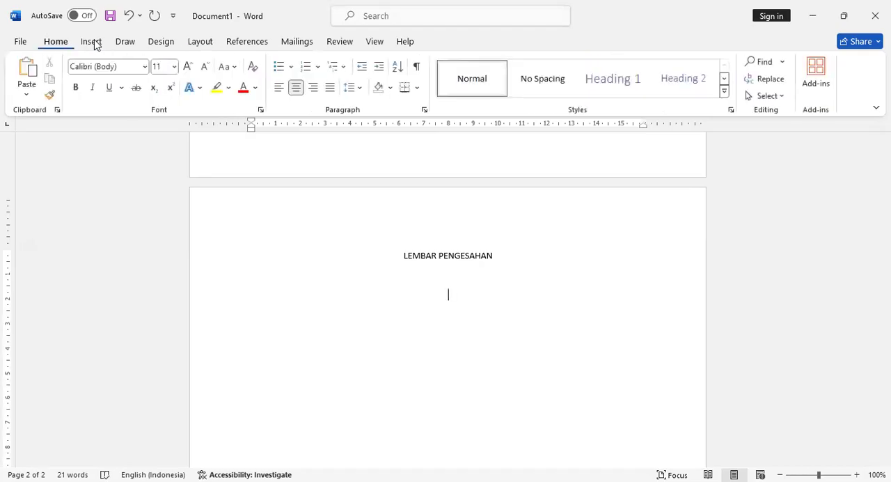
click(330, 95)
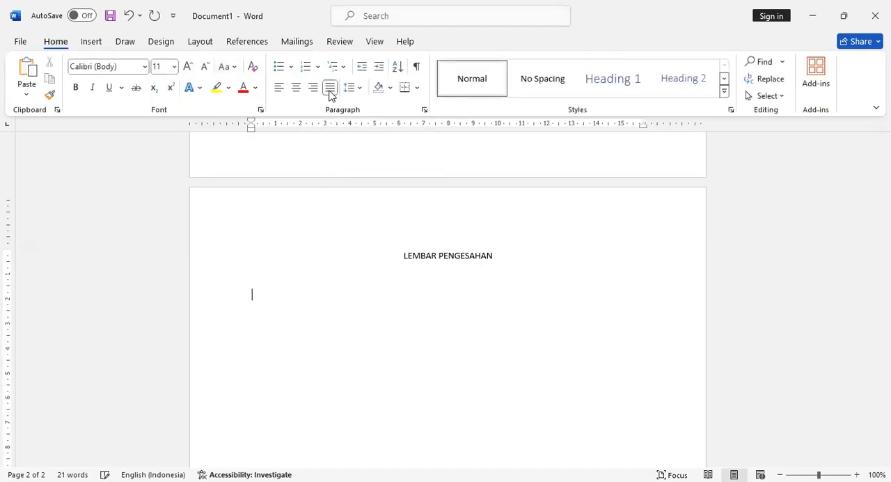
text(Lorem Ipsum is simply dummy text of the printing and typesetting industry. Lorem Ipsum has been the industry's standard dummy text ever since the 1500s, when an unknown printer took a galley of type and scrambled it to make a type specimen book. It has survived not only five centuries, but also the leap into electronic typesetting, remaining essentially unchanged. It was popularised in the 1960s with the release of Letraset sheets containing Lorem Ipsum passages, and more recently with desktop publishing software like Aldus PageMaker including versions of Lorem Ipsum.)
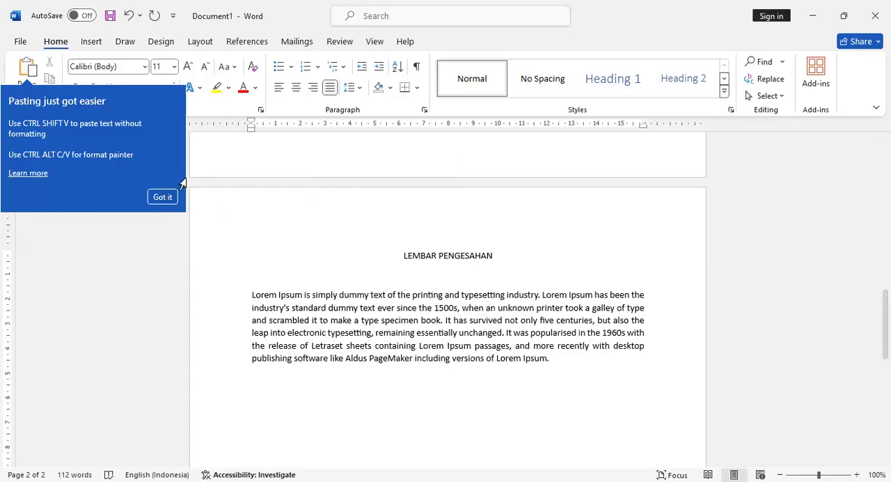
click(165, 197)
scroll(479, 296, down, 4)
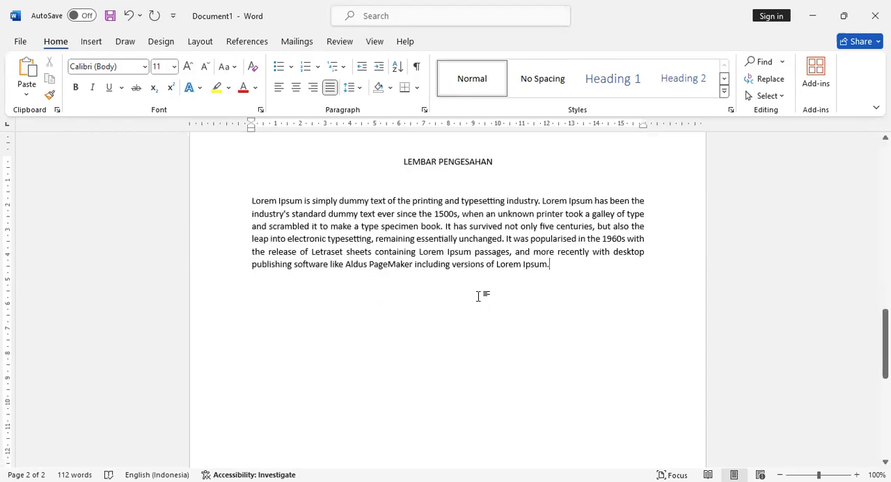
scroll(479, 296, up, 3)
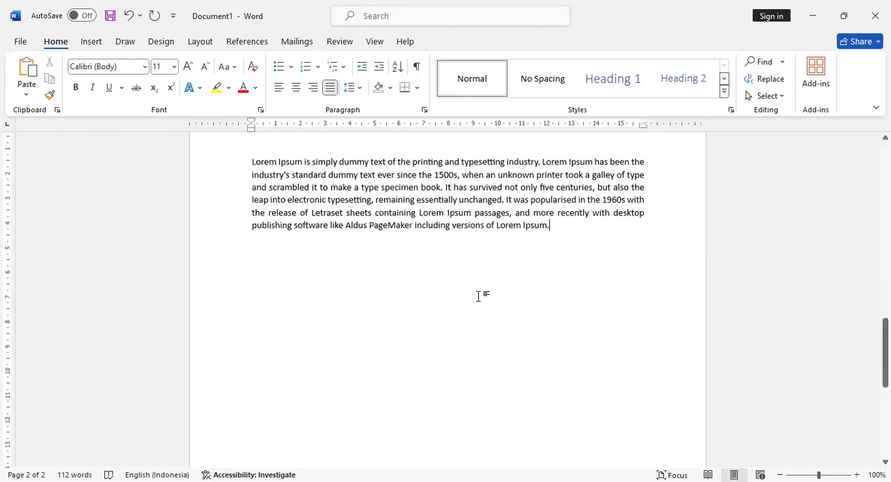
scroll(481, 334, down, 2)
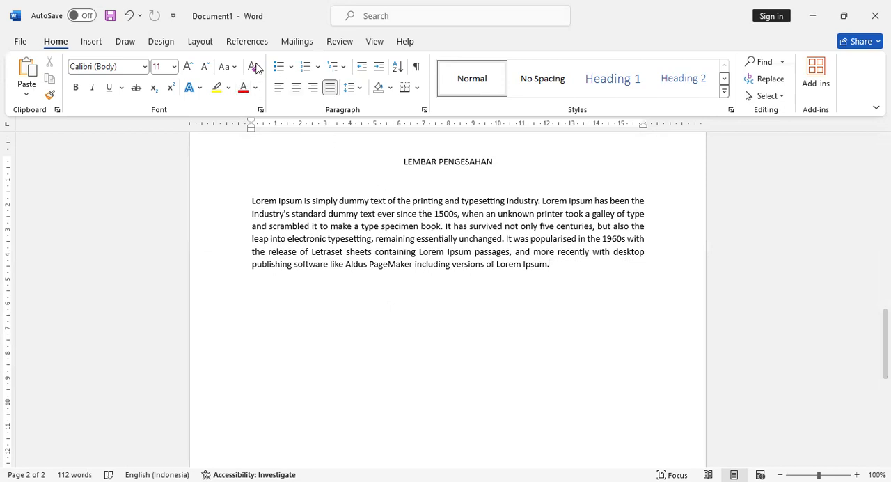
- Insert a page break after the Lorem Ipsum paragraph to start a third page
click(199, 41)
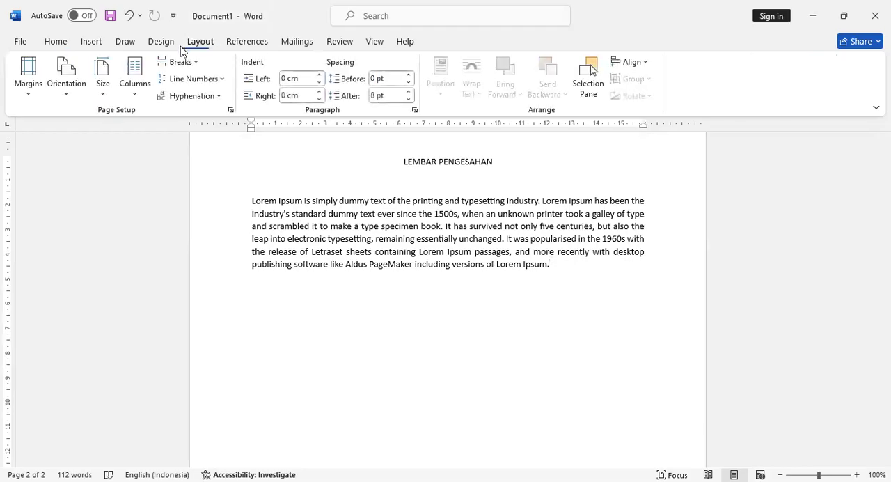
click(180, 61)
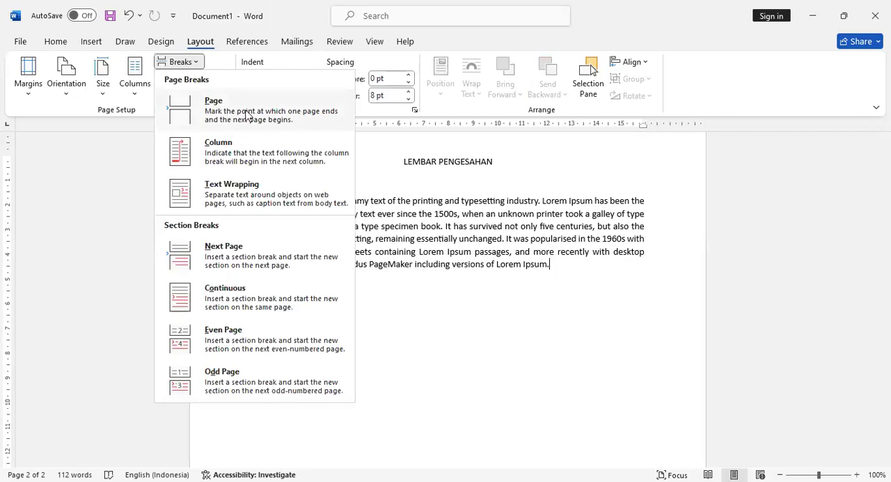
click(235, 114)
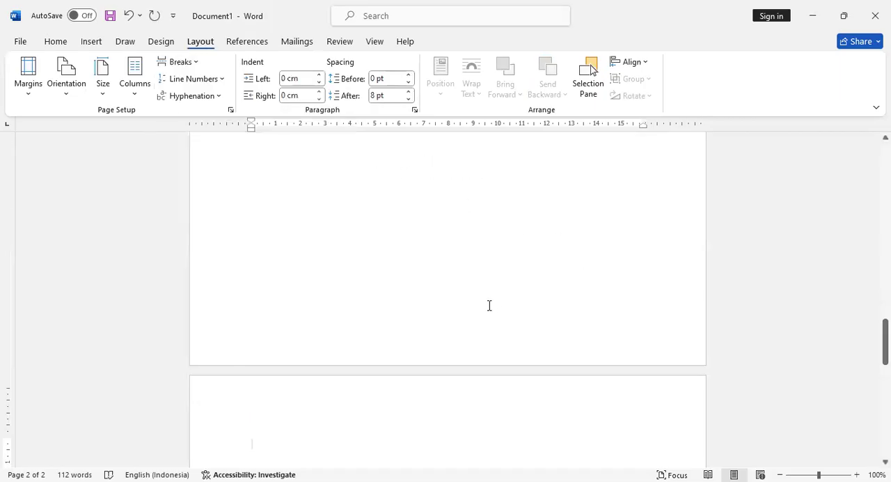
scroll(489, 305, up, 5)
scroll(430, 324, up, 3)
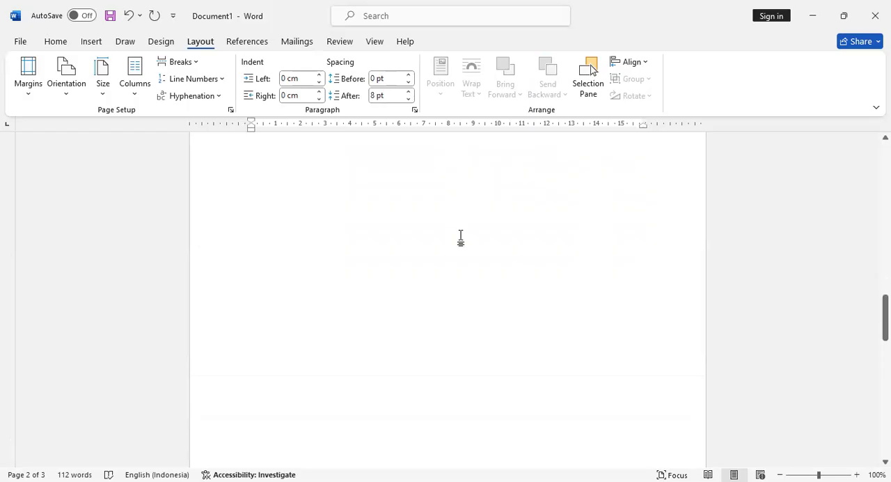
scroll(453, 323, down, 3)
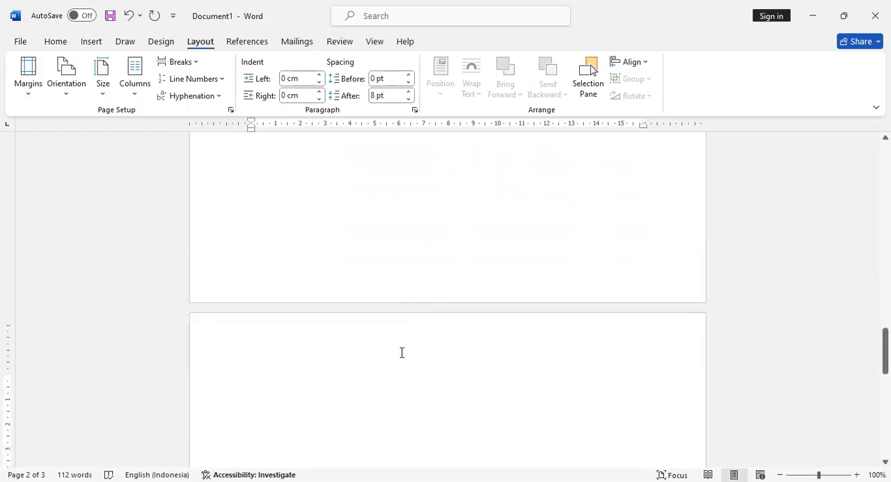
- Add the centred heading KATA PENGANTAR on the third page, with a new left-starting line below it
text(KATA PENGANTAR)
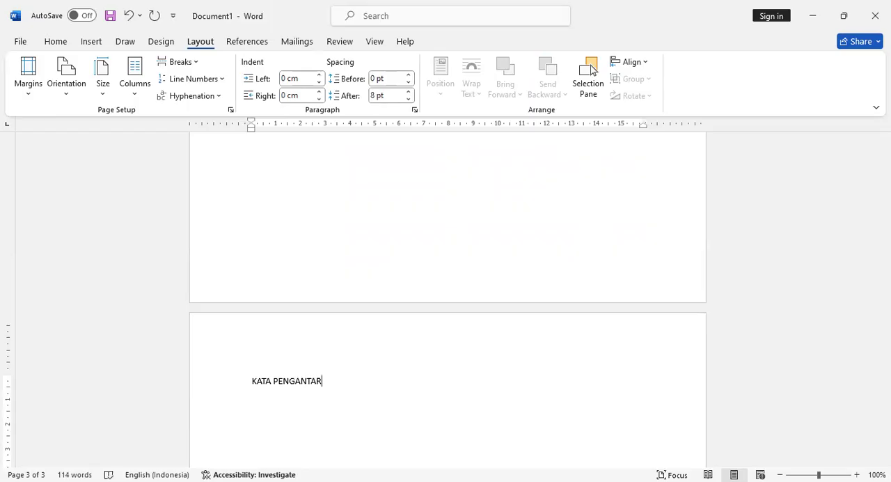
key(Return)
key(ctrl+e)
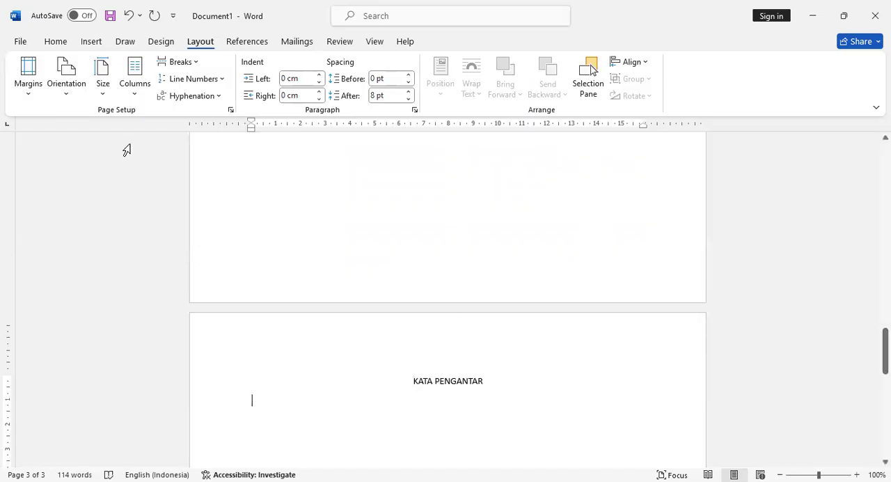
- Insert a page break below the KATA PENGANTAR heading and add the heading DAFTAR ISI on the new page
click(199, 63)
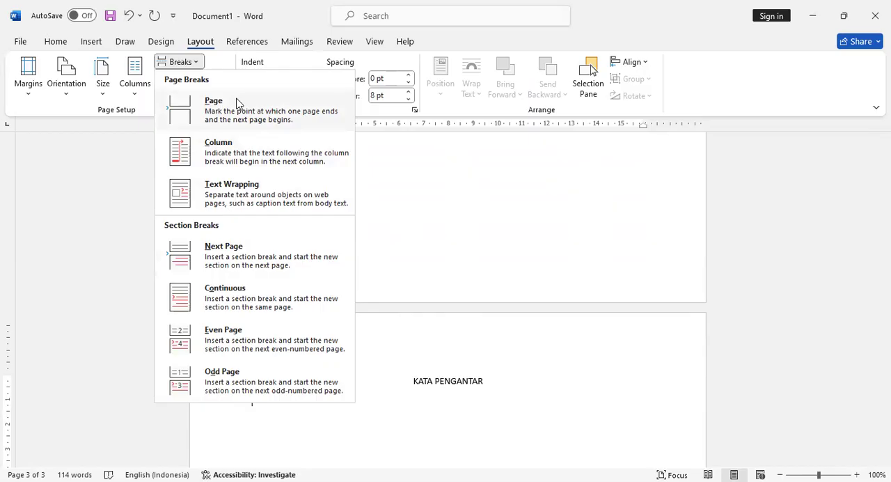
click(439, 426)
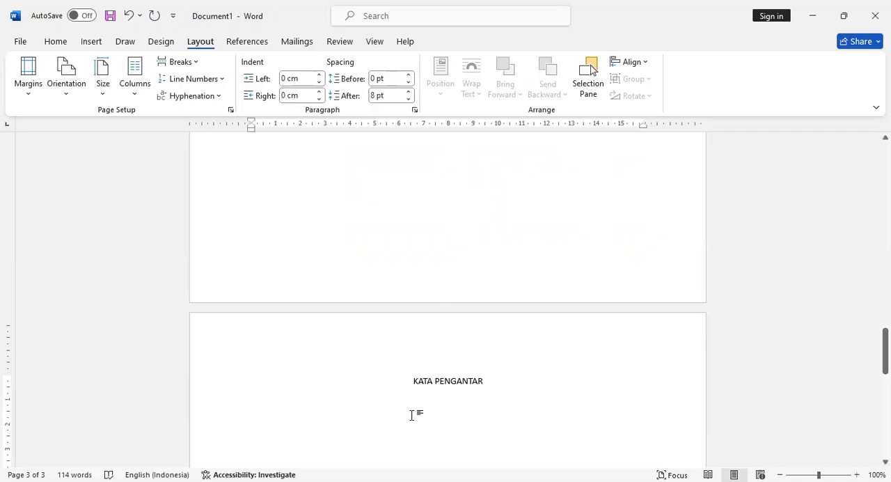
scroll(411, 403, down, 3)
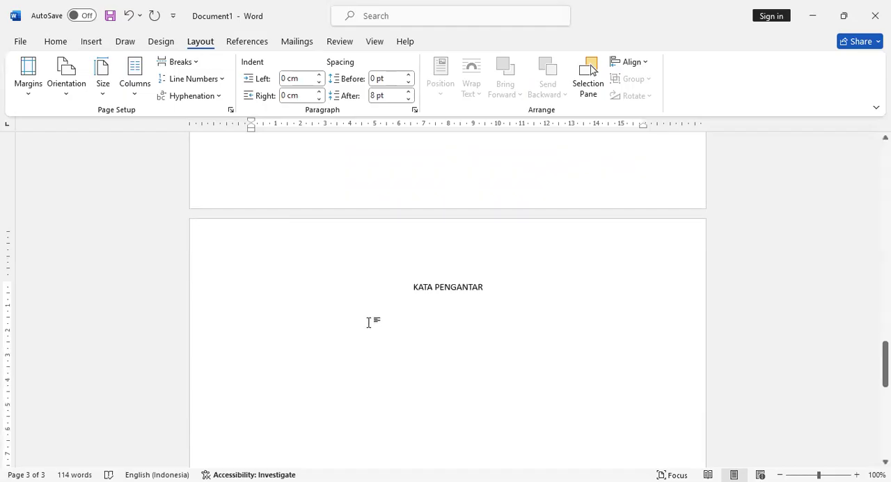
key(ctrl+Return)
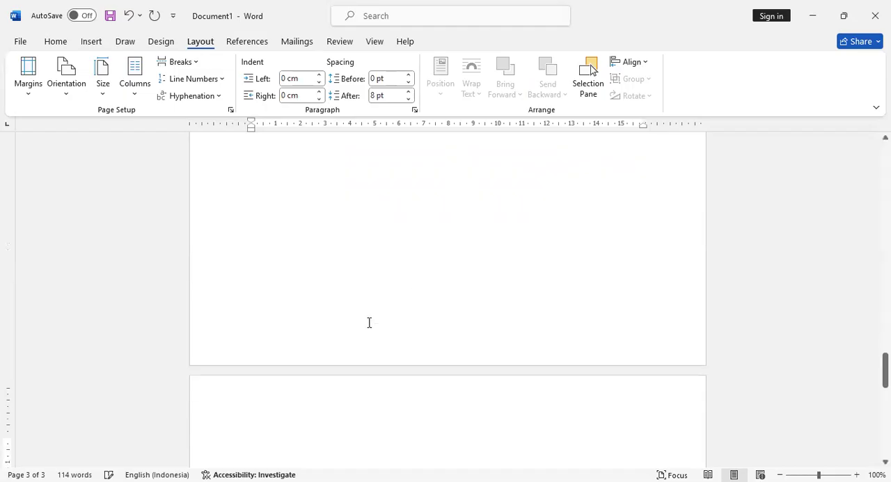
scroll(375, 341, up, 10)
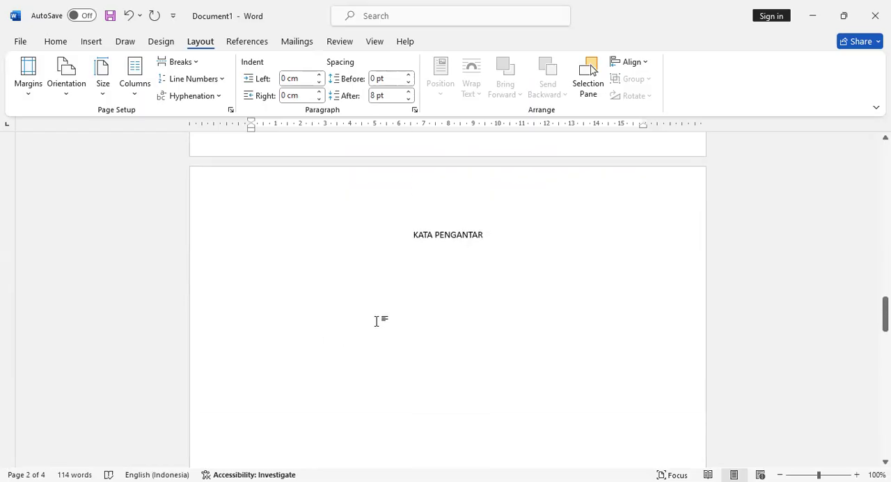
scroll(378, 320, down, 15)
scroll(380, 326, down, 3)
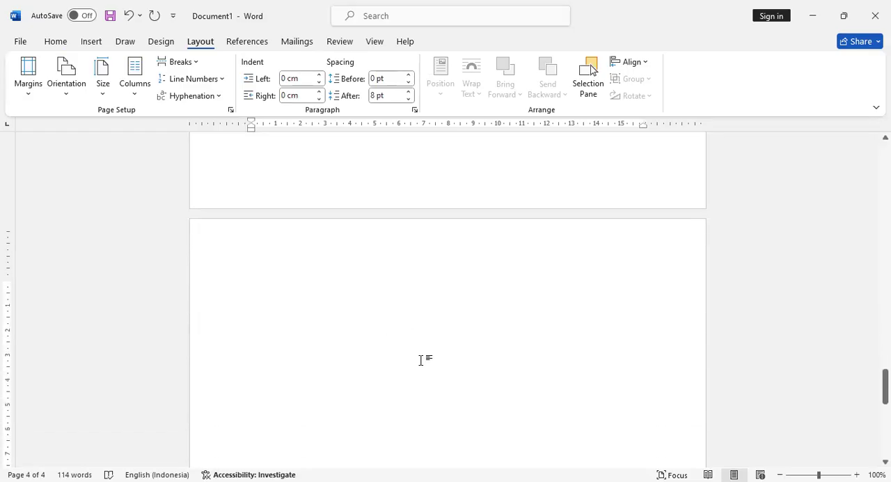
text(DAFTAR ISI)
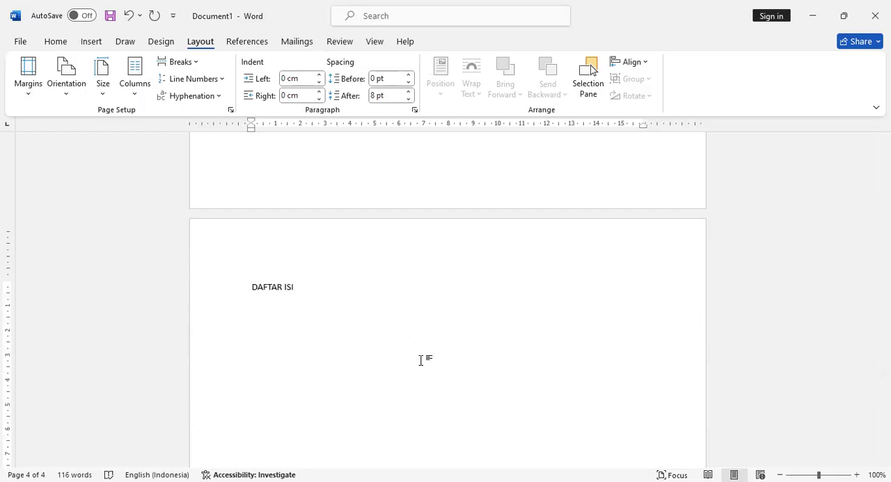
- Centre the DAFTAR ISI heading and start a new line below it
key(ctrl+e)
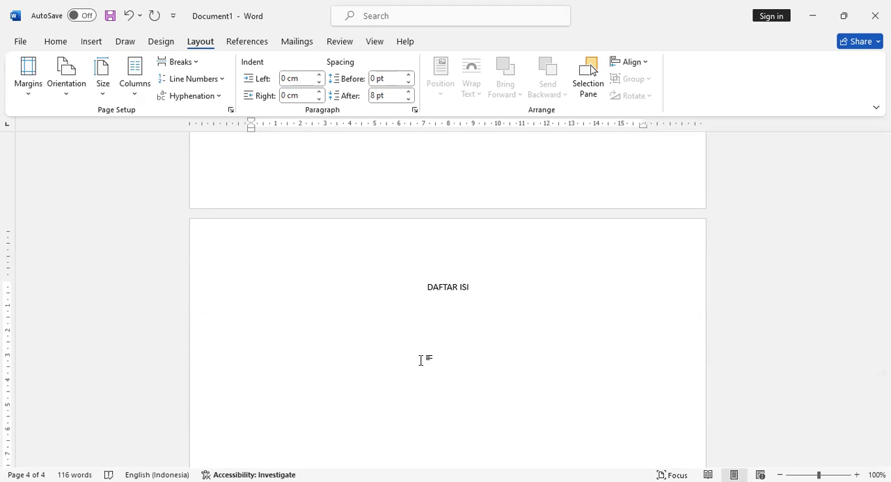
key(Return)
scroll(477, 368, down, 2)
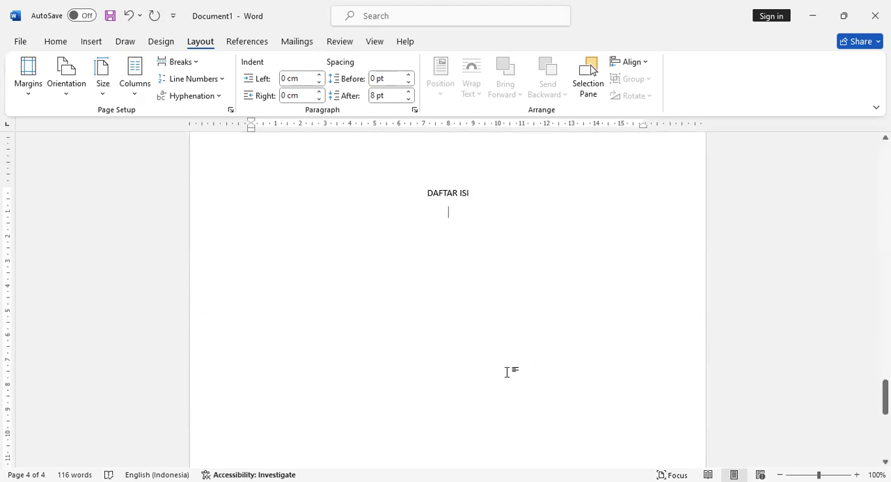
- Insert a page break below DAFTAR ISI and add the centred heading DAFTAR GAMBAR with a new line below it
key(ctrl+Return)
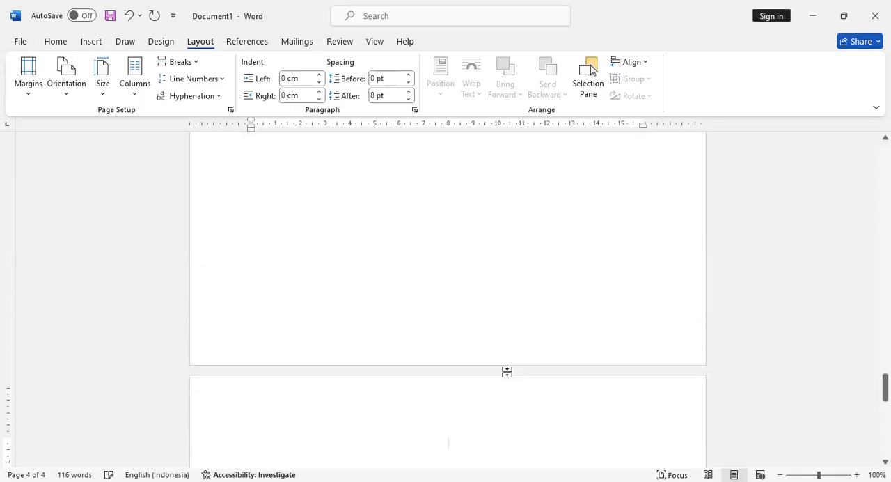
scroll(515, 341, down, 2)
text(DAFTAR GAMBAR)
key(Return)
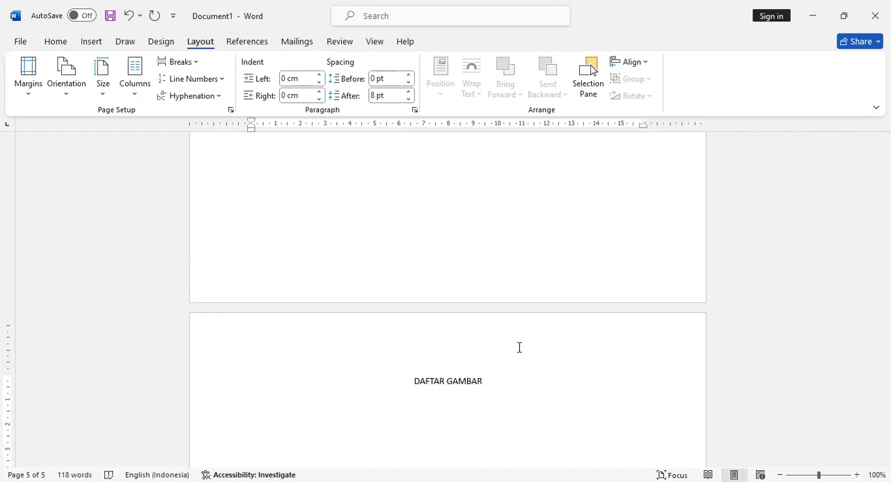
- Insert a page break below DAFTAR GAMBAR and add the centred heading DAFTAR TABEL on the new page
key(ctrl+Return)
text(DAFTAR TAE)
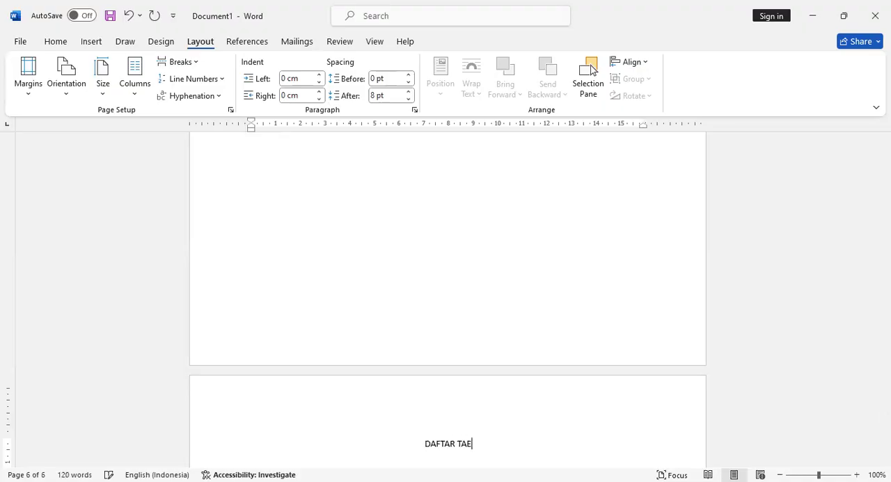
key(BackSpace)
text(BEL)
scroll(519, 346, up, 2)
- Insert a page break after DAFTAR TABEL and add the centred heading DAFTAR RUMUS with a new line below it
key(ctrl+Return)
text(DAFTAR RUMUS)
key(Return)
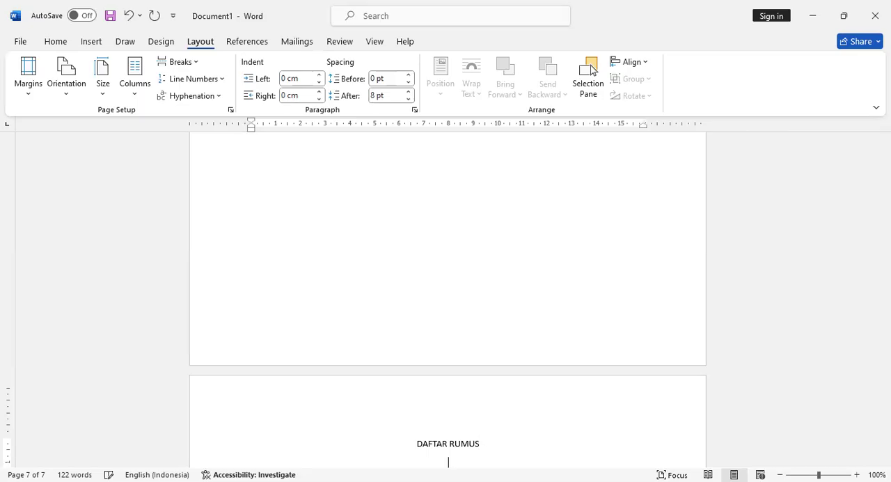
- Insert a page break below DAFTAR RUMUS and add the centred heading ABSTRAK with a new line below it
key(ctrl+Return)
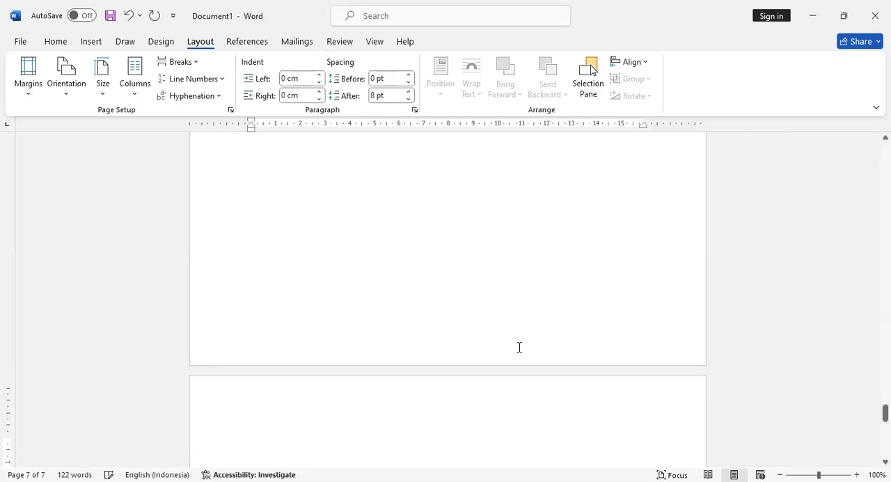
text(ABSTRAK)
key(Return)
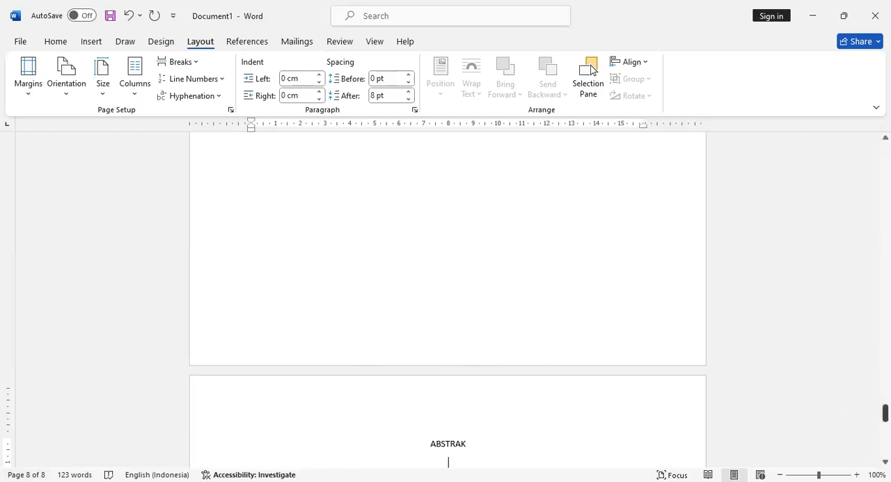
- Left-align the line below the KATA PENGANTAR heading and paste the copied Lorem Ipsum paragraph there
drag(885, 412, 861, 145)
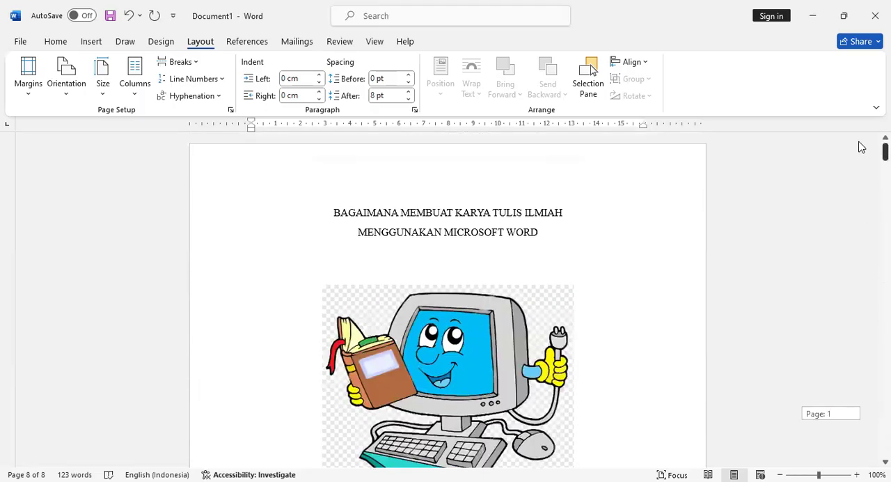
scroll(700, 209, down, 8)
scroll(698, 232, down, 12)
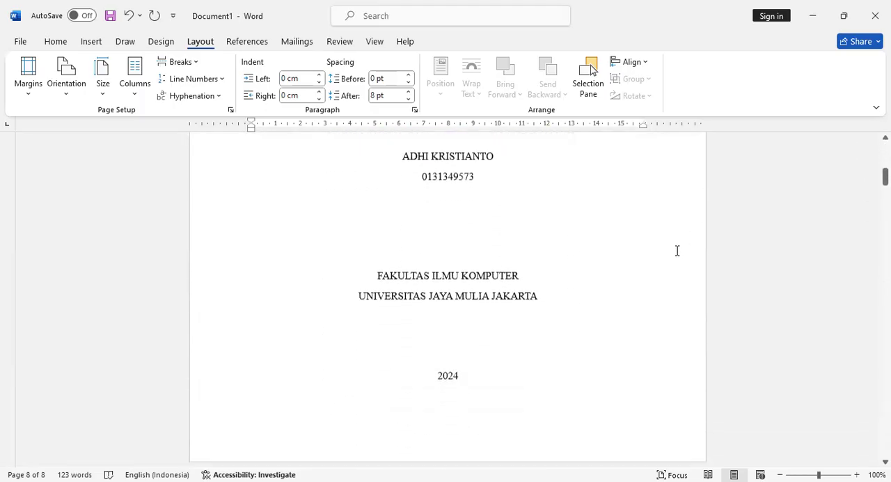
scroll(659, 250, up, 2)
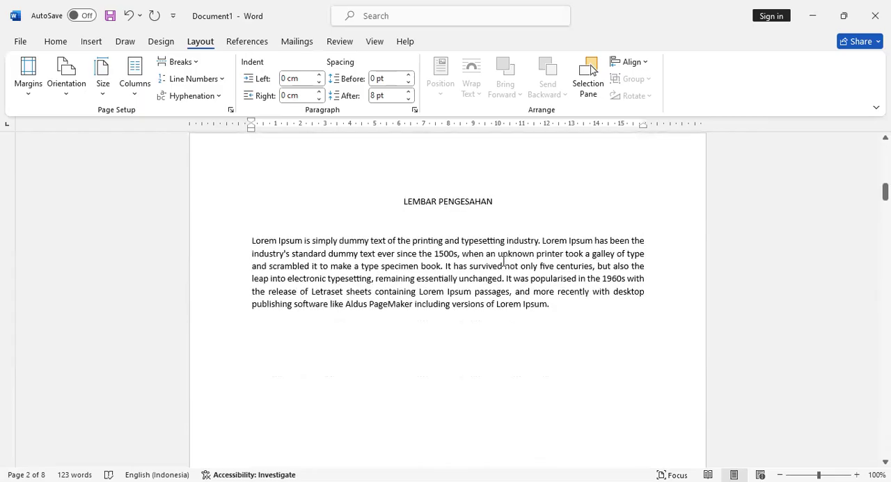
scroll(503, 261, up, 1)
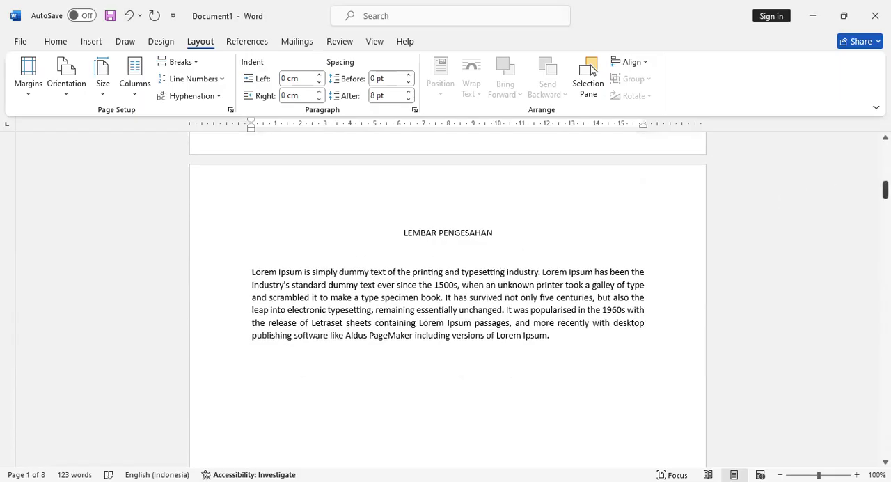
drag(885, 189, 884, 225)
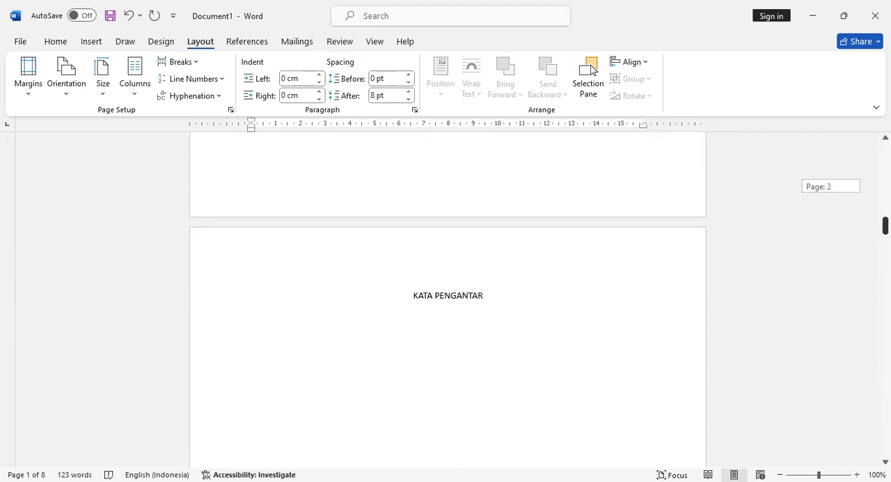
click(477, 326)
key(ctrl+l)
text(Lorem Ipsum is simply dummy text of the printing and typesetting industry. Lorem Ipsum has been the industry's standard dummy text ever since the 1500s, when an unknown printer took a galley of type and scrambled it to make a type specimen book. It has survived not only five centuries, but also the leap into electronic typesetting, remaining essentially unchanged. It was popularised in the 1960s with the release of Letraset sheets containing Lorem Ipsum passages, and more recently with desktop publishing software like Aldus PageMaker including versions of Lorem Ipsum.)
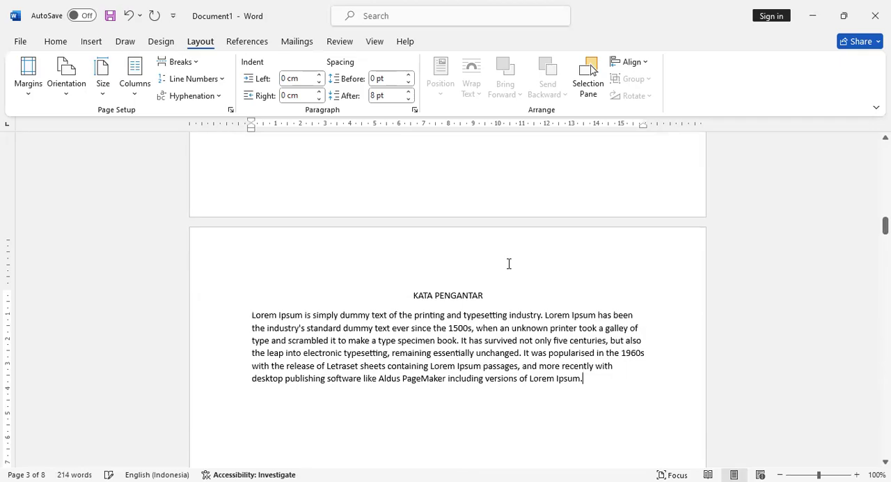
- Paste the Lorem Ipsum paragraph with justified alignment below the ABSTRAK heading on the last page
scroll(420, 285, down, 10)
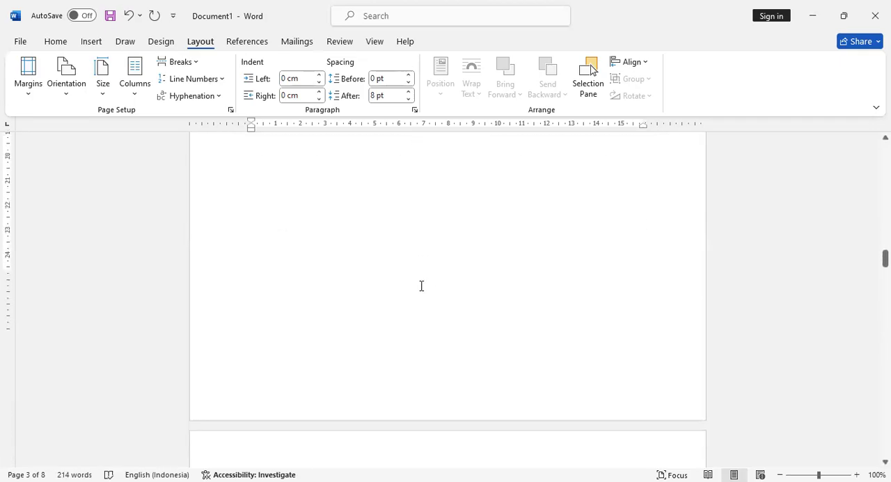
scroll(422, 286, down, 10)
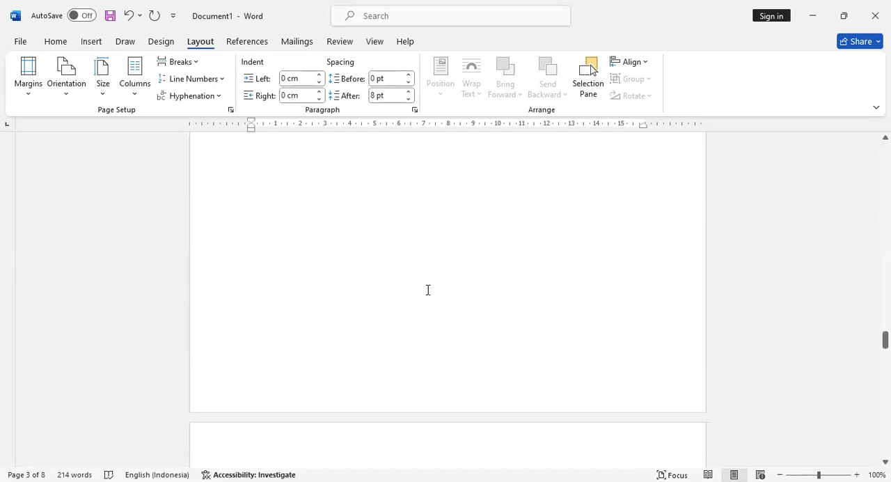
scroll(429, 290, down, 10)
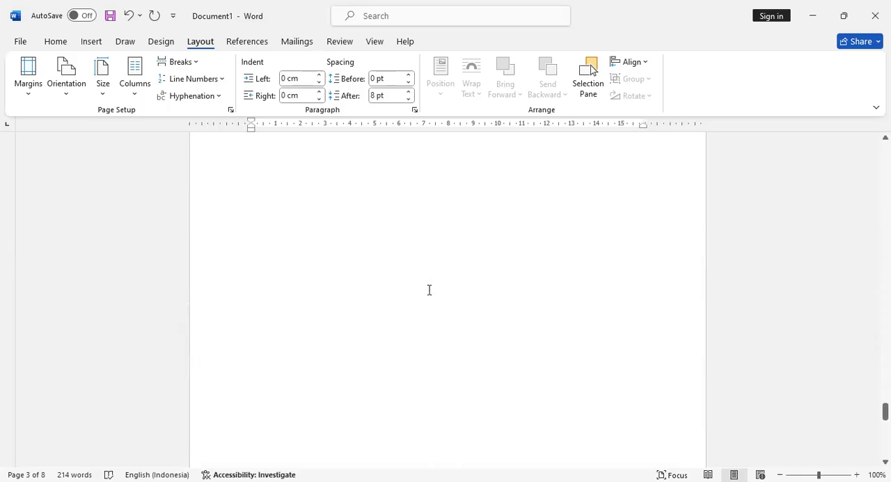
scroll(429, 290, down, 3)
click(427, 284)
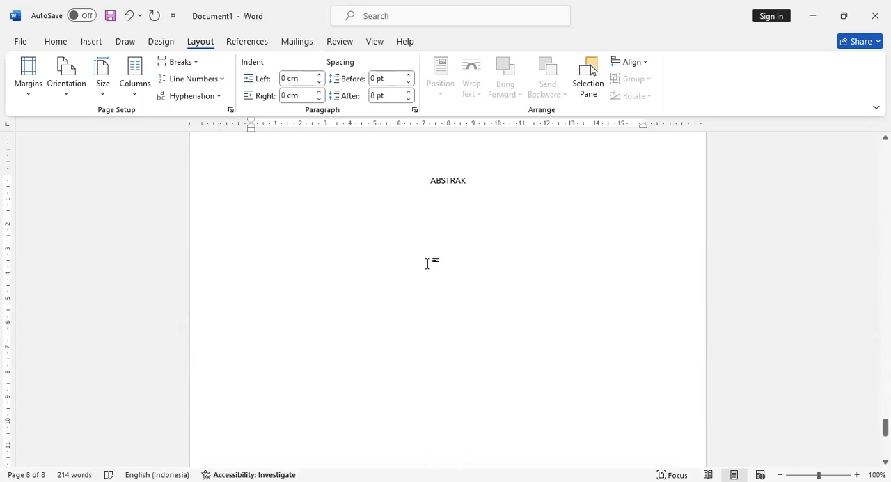
key(ctrl+l)
text(Lorem Ipsum is simply dummy text of the printing and typesetting industry. Lorem Ipsum has been the industry's standard dummy text ever since the 1500s, when an unknown printer took a galley of type and scrambled it to make a type specimen book. It has survived not only five centuries, but also the leap into electronic typesetting, remaining essentially unchanged. It was popularised in the 1960s with the release of Letraset sheets containing Lorem Ipsum passages, and more recently with desktop publishing software like Aldus PageMaker including versions of Lorem Ipsum.)
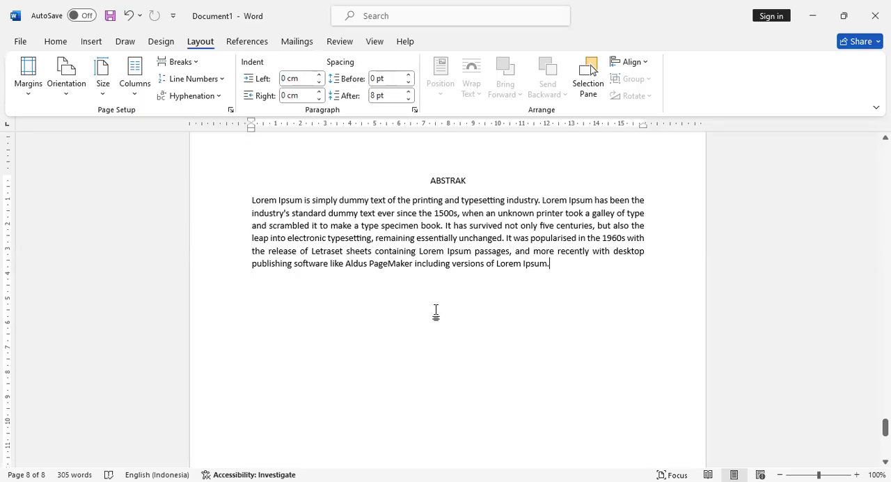
- Insert a Next Page section break after the ABSTRAK paragraph
scroll(435, 313, down, 3)
scroll(493, 310, down, 5)
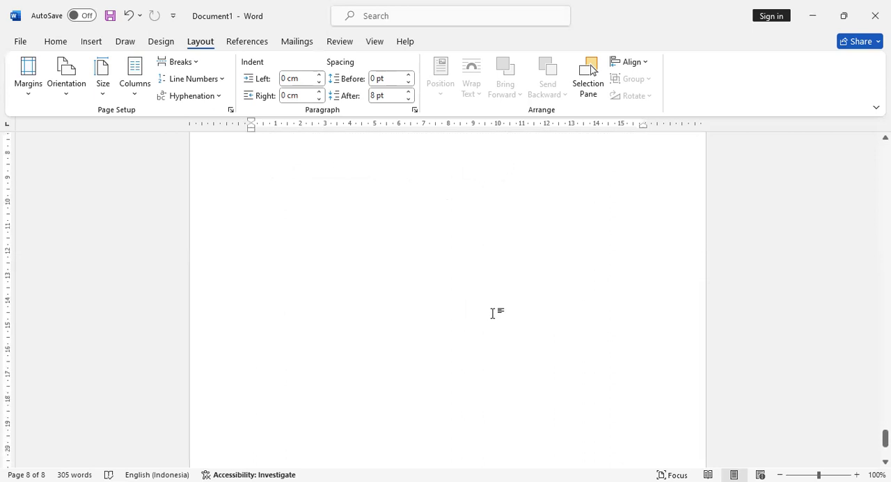
scroll(497, 309, up, 3)
scroll(497, 309, up, 1)
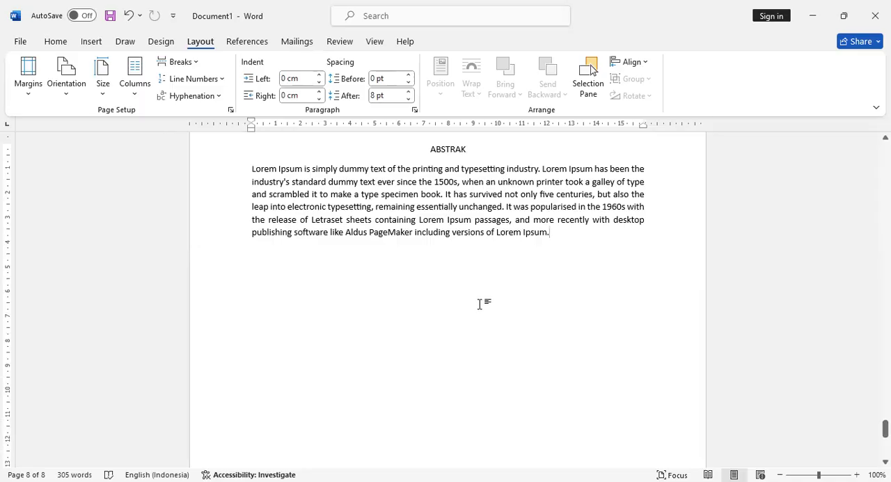
click(200, 66)
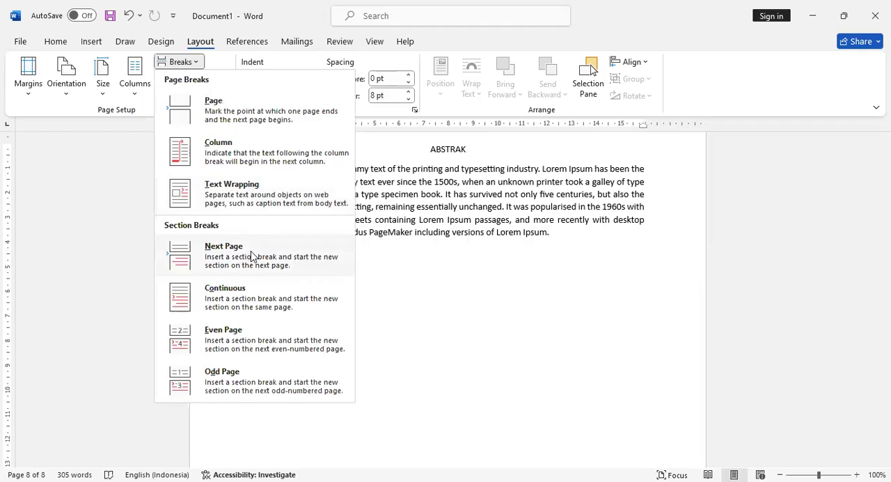
click(252, 257)
scroll(542, 212, down, 3)
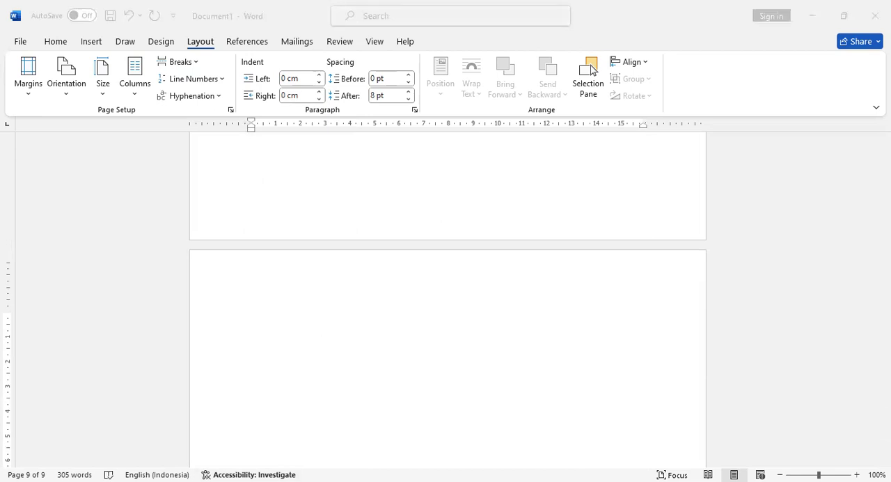
- Add the left-aligned heading PENDAHULUAN on the new section's first page, with a new line below it
click(516, 358)
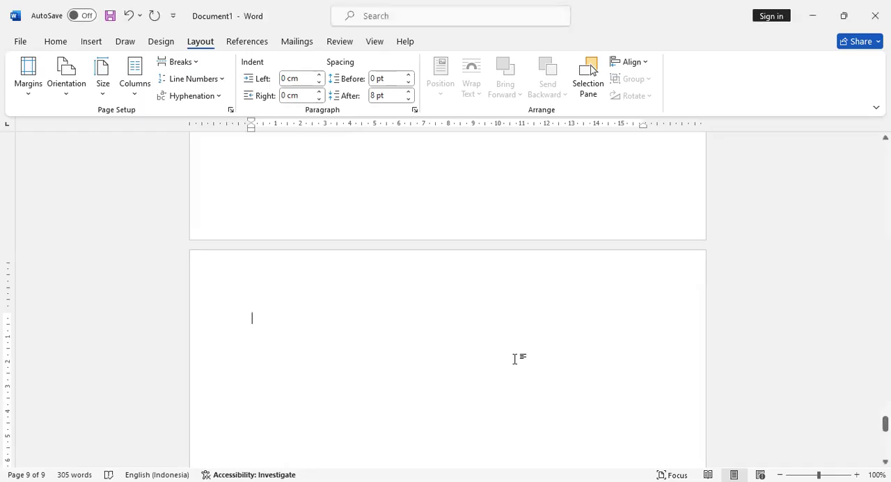
text(PENDAHULUAN)
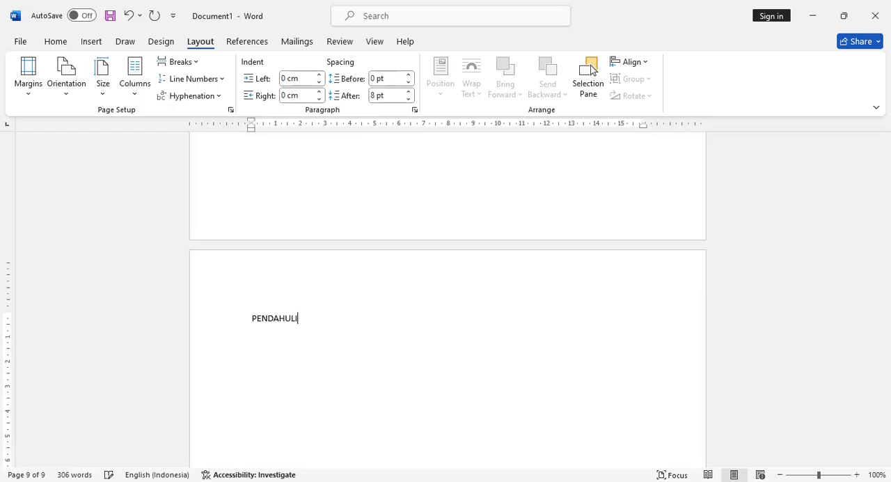
key(BackSpace)
key(BackSpace)
text(AN)
key(Return)
- Fill the PENDAHULUAN section with two body paragraphs, each made of the Lorem Ipsum text pasted twice
text(Lorem Ipsum is simply dummy text of the printing and typesetting industry. Lorem Ipsum has been the industry's standard dummy text ever since the 1500s, when an unknown printer took a galley of type and scrambled it to make a type specimen book. It has survived not only five centuries, but also the leap into electronic typesetting, remaining essentially unchanged. It was popularised in the 1960s with the release of Letraset sheets containing Lorem Ipsum passages, and more recently with desktop publishing software like Aldus PageMaker including versions of Lorem Ipsum.)
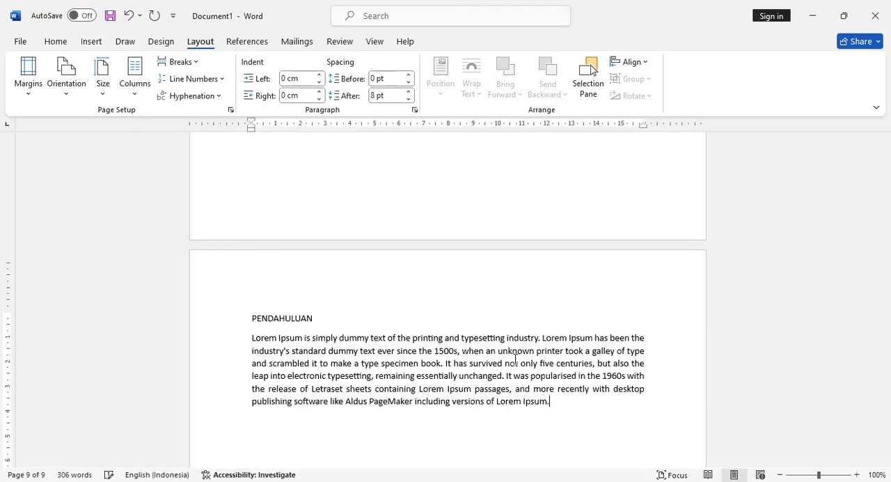
text(Lorem Ipsum is simply dummy text of the printing and typesetting industry. Lorem Ipsum has been the industry's standard dummy text ever since the 1500s, when an unknown printer took a galley of type and scrambled it to make a type specimen book. It has survived not only five centuries, but also the leap into electronic typesetting, remaining essentially unchanged. It was popularised in the 1960s with the release of Letraset sheets containing Lorem Ipsum passages, and more recently with desktop publishing software like Aldus PageMaker including versions of Lorem Ipsum.)
key(Return)
text(Lorem Ipsum is simply dummy text of the printing and typesetting industry. Lorem Ipsum has been the industry's standard dummy text ever since the 1500s, when an unknown printer took a galley of type and scrambled it to make a type specimen book. It has survived not only five centuries, but also the leap into electronic typesetting, remaining essentially unchanged. It was popularised in the 1960s with the release of Letraset sheets containing Lorem Ipsum passages, and more recently with desktop publishing software like Aldus PageMaker including versions of Lorem Ipsum.)
text(Lorem Ipsum is simply dummy text of the printing and typesetting industry. Lorem Ipsum has been the industry's standard dummy text ever since the 1500s, when an unknown printer took a galley of type and scrambled it to make a type specimen book. It has survived not only five centuries, but also the leap into electronic typesetting, remaining essentially unchanged. It was popularised in the 1960s with the release of Letraset sheets containing Lorem Ipsum passages, and more recently with desktop publishing software like Aldus PageMaker including versions of Lorem Ipsum.)
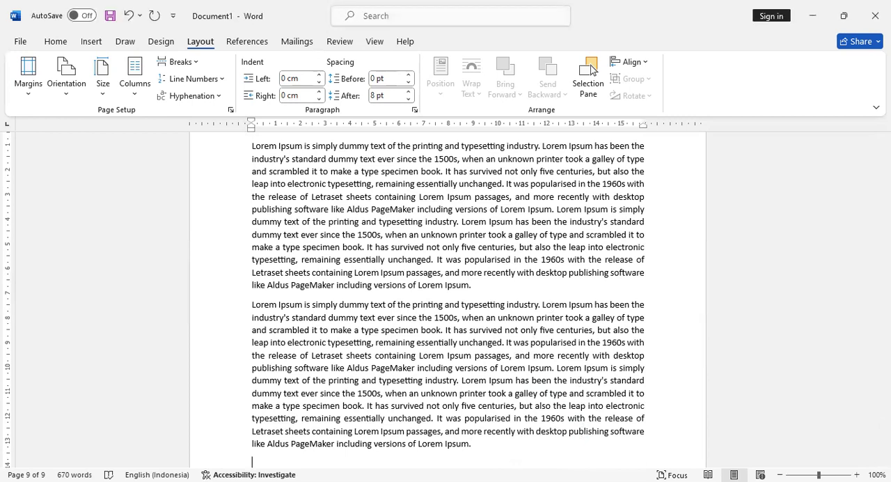
- Add the subheading Latar Belakang after the introduction text, followed by three Lorem Ipsum paragraphs, the second holding the text twice
text(Latar Belakang)
key(Return)
text(Lorem Ipsum is simply dummy text of the printing and typesetting industry. Lorem Ipsum has been the industry's standard dummy text ever since the 1500s, when an unknown printer took a galley of type and scrambled it to make a type specimen book. It has survived not only five centuries, but also the leap into electronic typesetting, remaining essentially unchanged. It was popularised in the 1960s with the release of Letraset sheets containing Lorem Ipsum passages, and more recently with desktop publishing software like Aldus PageMaker including versions of Lorem Ipsum.)
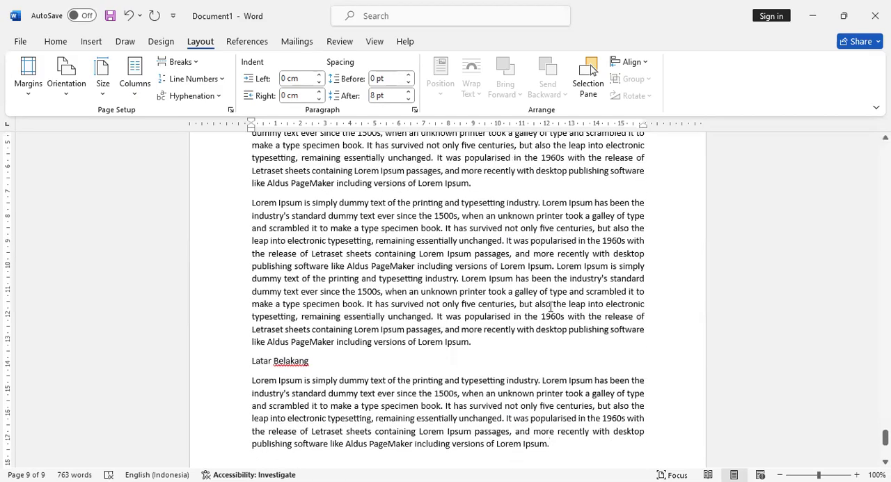
key(Return)
text(Lorem Ipsum is simply dummy text of the printing and typesetting industry. Lorem Ipsum has been the industry's standard dummy text ever since the 1500s, when an unknown printer took a galley of type and scrambled it to make a type specimen book. It has survived not only five centuries, but also the leap into electronic typesetting, remaining essentially unchanged. It was popularised in the 1960s with the release of Letraset sheets containing Lorem Ipsum passages, and more recently with desktop publishing software like Aldus PageMaker including versions of Lorem Ipsum. Lorem Ipsum is simply dummy text of the printing and typesetting industry. Lorem Ipsum has been the industry's standard dummy text ever since the 1500s, when an unknown printer took a galley of type and scrambled it to make a type specimen book. It has survived not only five centuries, but also the leap into electronic typesetting, remaining essentially unchanged. It was popularised in the 1960s with the release of Letraset sheets containing Lorem Ipsum passages, and more recently with desktop publishing software like Aldus PageMaker including versions of Lorem Ipsum.)
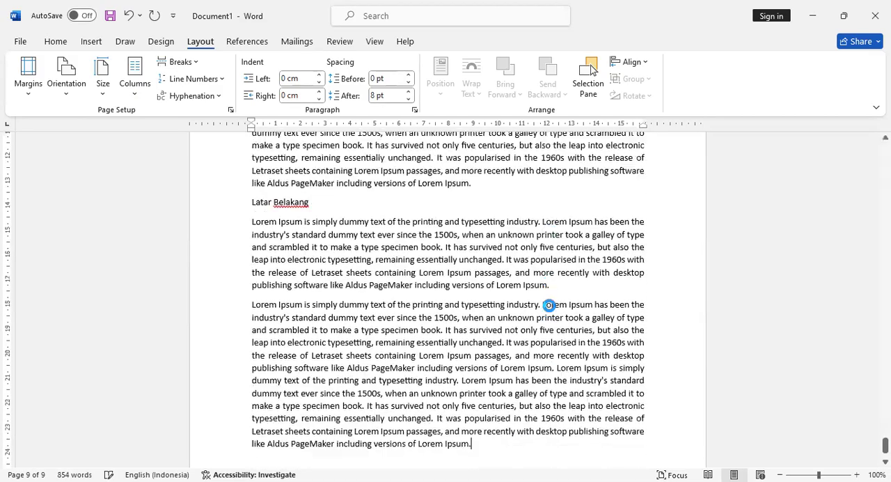
key(Return)
text(Lorem Ipsum is simply dummy text of the printing and typesetting industry. Lorem Ipsum has been the industry's standard dummy text ever since the 1500s, when an unknown printer took a galley of type and scrambled it to make a type specimen book. It has survived not only five centuries, but also the leap into electronic typesetting, remaining essentially unchanged. It was popularised in the 1960s with the release of Letraset sheets containing Lorem Ipsum passages, and more recently with desktop publishing software like Aldus PageMaker including versions of Lorem Ipsum.)
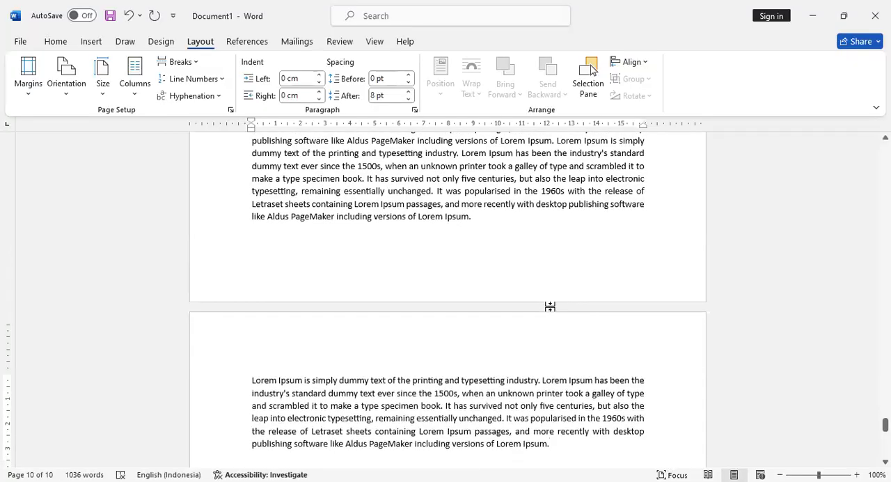
- Add the subheading Rumusan Masalah below the Latar Belakang text, followed by two paragraphs each holding the Lorem Ipsum text twice
key(Return)
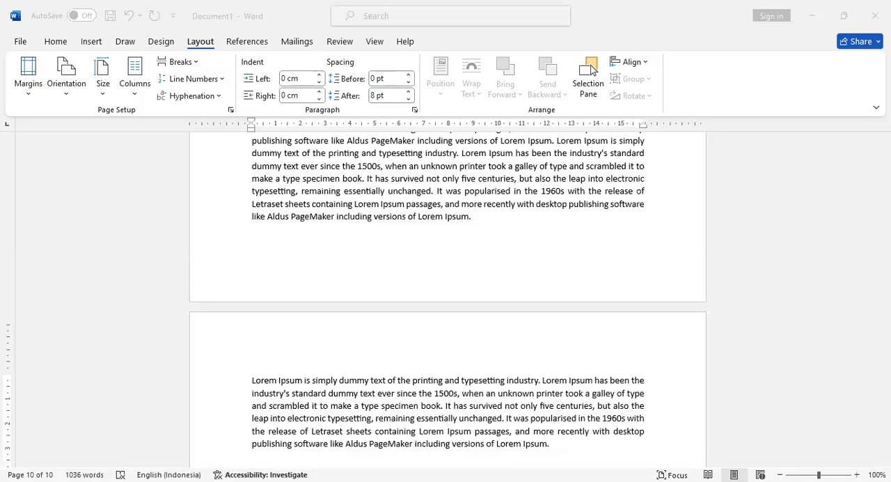
text(Rumusan Masalah)
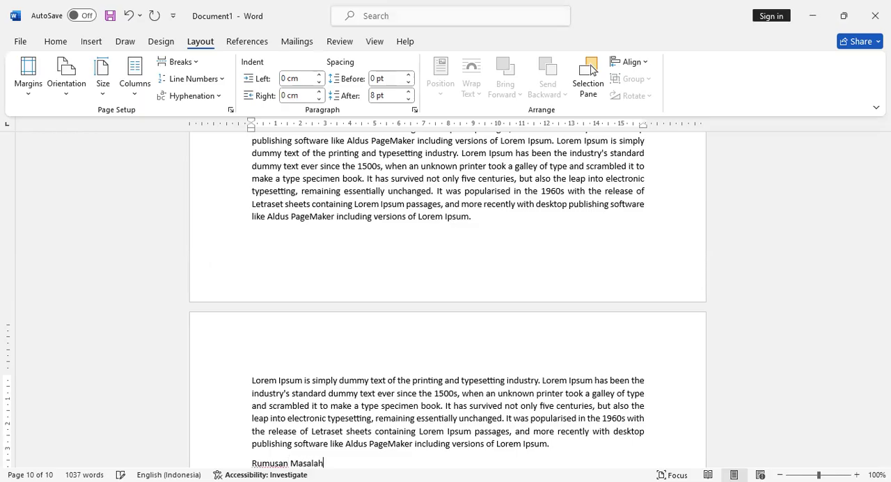
key(Return)
text(Lorem Ipsum is simply dummy text of the printing and typesetting industry. Lorem Ipsum has been the industry's standard dummy text ever since the 1500s, when an unknown printer took a galley of type and scrambled it to make a type specimen book. It has survived not only five centuries, but also the leap into electronic typesetting, remaining essentially unchanged. It was popularised in the 1960s with the release of Letraset sheets containing Lorem Ipsum passages, and more recently with desktop publishing software like Aldus PageMaker including versions of Lorem Ipsum. Lorem Ipsum is simply dummy text of the printing and typesetting industry. Lorem Ipsum has been the industry's standard dummy text ever since the 1500s, when an unknown printer took a galley of type and scrambled it to make a type specimen book. It has survived not only five centuries, but also the leap into electronic typesetting, remaining essentially unchanged. It was popularised in the 1960s with the release of Letraset sheets containing Lorem Ipsum passages, and more recently with desktop publishing software like Aldus PageMaker including versions of Lorem Ipsum.)
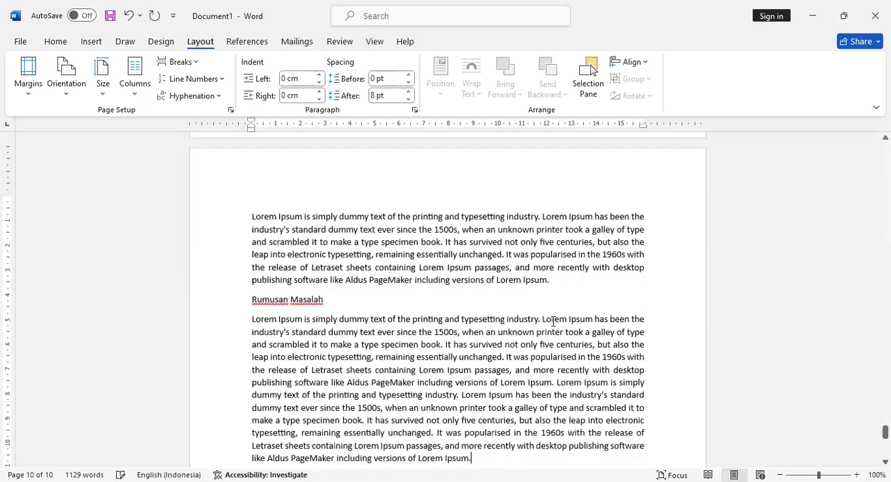
key(ctrl+v)
key(ctrl+v)
key(ctrl+v)
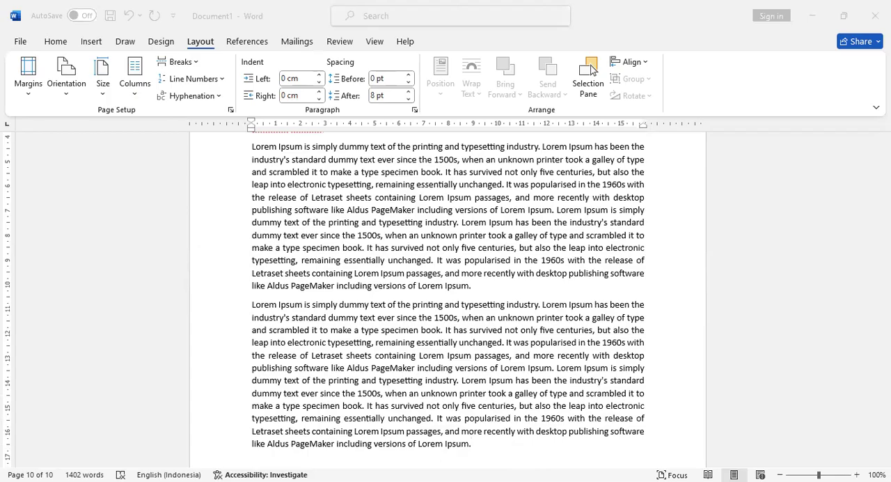
- Add the subheading Tujuan Penelitian below the Rumusan Masalah text, followed by three paragraphs each holding the Lorem Ipsum text twice
text(T)
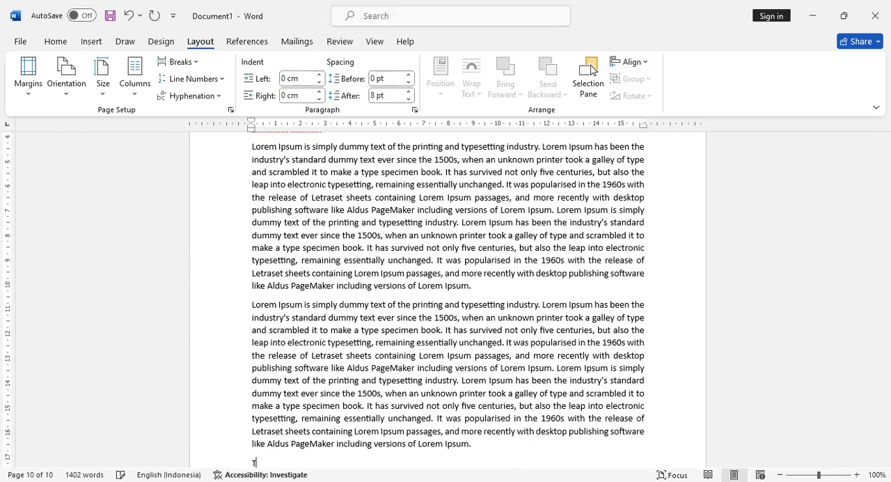
text(ujuan Pe)
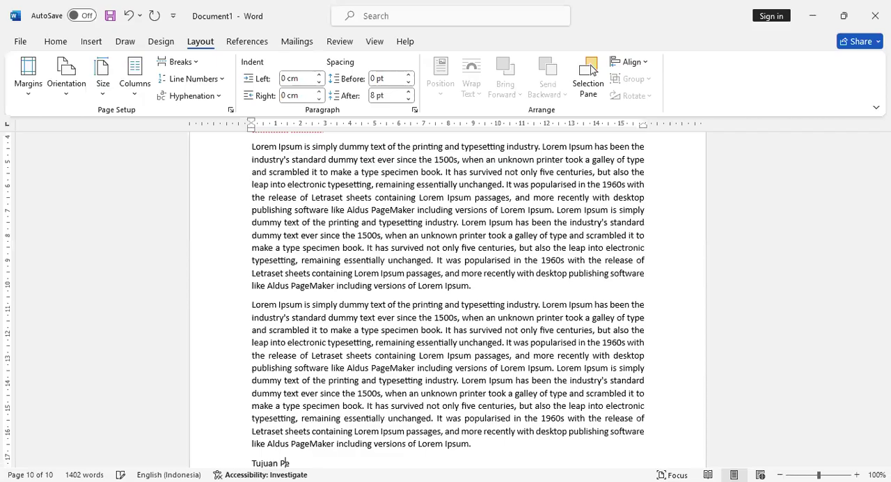
text(nelitian)
key(Return)
text(Lorem Ipsum is simply dummy text of the printing and typesetting industry. Lorem Ipsum has been the industry's standard dummy text ever since the 1500s, when an unknown printer took a galley of type and scrambled it to make a type specimen book. It has survived not only five centuries, but also the leap into electronic typesetting, remaining essentially unchanged. It was popularised in the 1960s with the release of Letraset sheets containing Lorem Ipsum passages, and more recently with desktop publishing software like Aldus PageMaker including versions of Lorem Ipsum. Lorem Ipsum is simply dummy text of the printing and typesetting industry. Lorem Ipsum has been the industry's standard dummy text ever since the 1500s, when an unknown printer took a galley of type and scrambled it to make a type specimen book. It has survived not only five centuries, but also the leap into electronic typesetting, remaining essentially unchanged. It was popularised in the 1960s with the release of Letraset sheets containing Lorem Ipsum passages, and more recently with desktop publishing software like Aldus PageMaker including versions of Lorem Ipsum.)
key(Return)
text(Lorem Ipsum is simply dummy text of the printing and typesetting industry. Lorem Ipsum has been the industry's standard dummy text ever since the 1500s, when an unknown printer took a galley of type and scrambled it to make a type specimen book. It has survived not only five centuries, but also the leap into electronic typesetting, remaining essentially unchanged. It was popularised in the 1960s with the release of Letraset sheets containing Lorem Ipsum passages, and more recently with desktop publishing software like Aldus PageMaker including versions of Lorem Ipsum.)
text(Lorem Ipsum is simply dummy text of the printing and typesetting industry. Lorem Ipsum has been the industry's standard dummy text ever since the 1500s, when an unknown printer took a galley of type and scrambled it to make a type specimen book. It has survived not only five centuries, but also the leap into electronic typesetting, remaining essentially unchanged. It was popularised in the 1960s with the release of Letraset sheets containing Lorem Ipsum passages, and more recently with desktop publishing software like Aldus PageMaker including versions of Lorem Ipsum.)
key(Return)
text(Lorem Ipsum is simply dummy text of the printing and typesetting industry. Lorem Ipsum has been the industry's standard dummy text ever since the 1500s, when an unknown printer took a galley of type and scrambled it to make a type specimen book. It has survived not only five centuries, but also the leap into electronic typesetting, remaining essentially unchanged. It was popularised in the 1960s with the release of Letraset sheets containing Lorem Ipsum passages, and more recently with desktop publishing software like Aldus PageMaker including versions of Lorem Ipsum.)
text(Lorem Ipsum is simply dummy text of the printing and typesetting industry. Lorem Ipsum has been the industry's standard dummy text ever since the 1500s, when an unknown printer took a galley of type and scrambled it to make a type specimen book. It has survived not only five centuries, but also the leap into electronic typesetting, remaining essentially unchanged. It was popularised in the 1960s with the release of Letraset sheets containing Lorem Ipsum passages, and more recently with desktop publishing software like Aldus PageMaker including versions of Lorem Ipsum.)
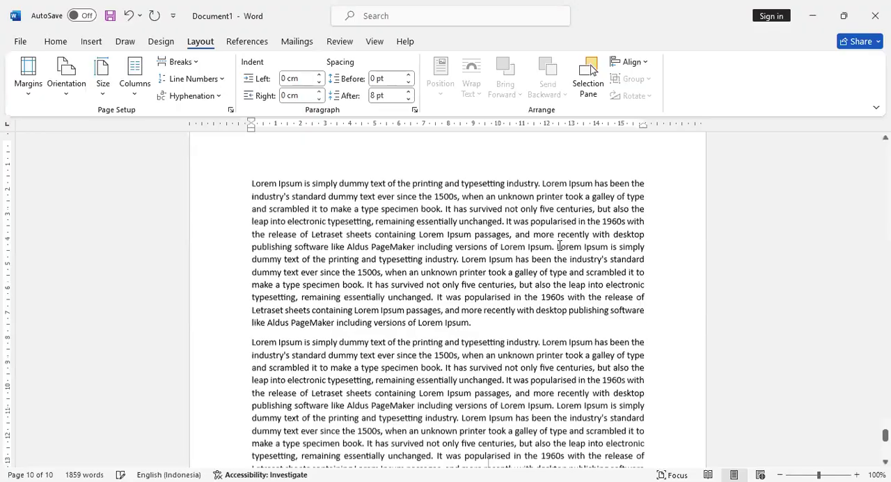
- With the cursor in the PENDAHULUAN title, modify the Heading 1 style to use bold 12 pt Times New Roman
scroll(455, 297, up, 10)
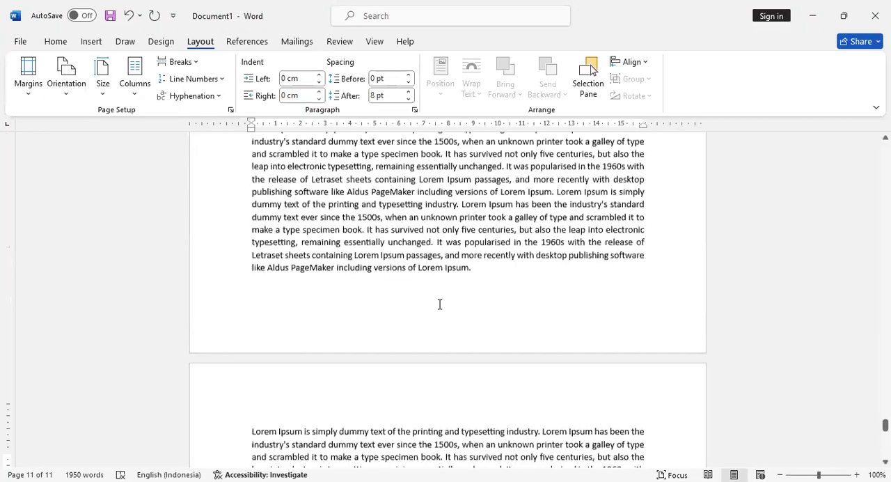
scroll(439, 304, up, 3)
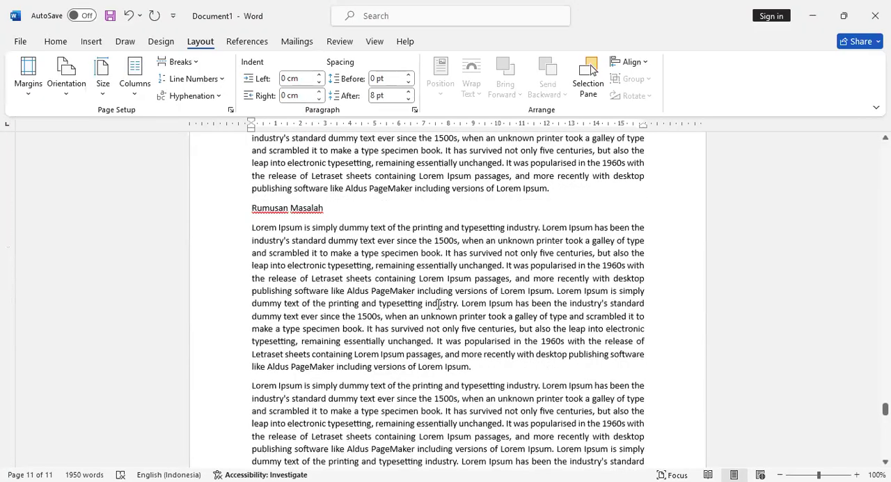
scroll(435, 300, up, 3)
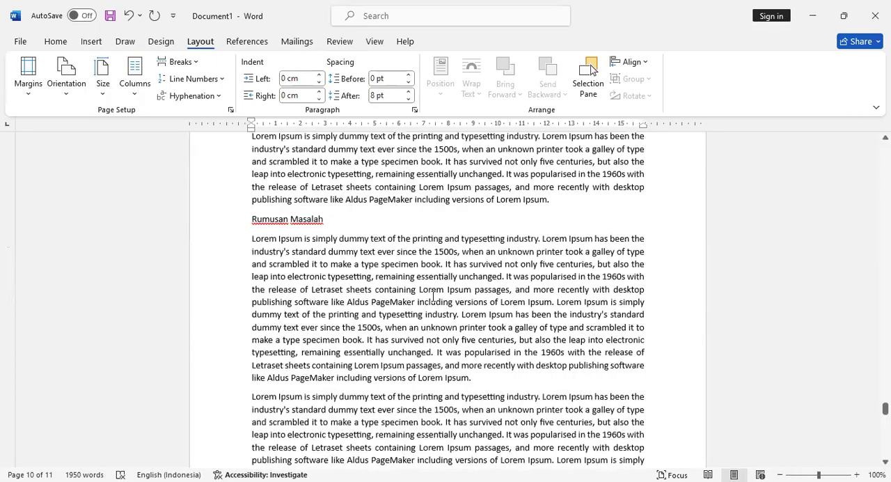
scroll(430, 298, up, 12)
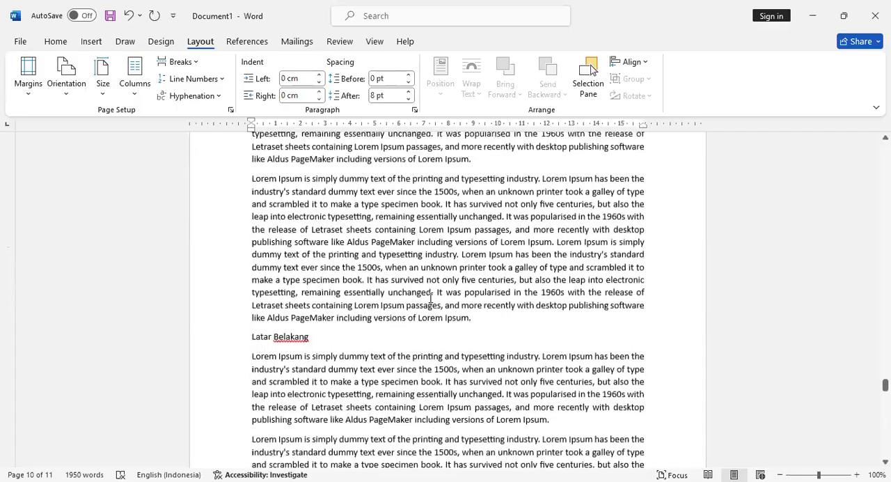
scroll(430, 297, up, 18)
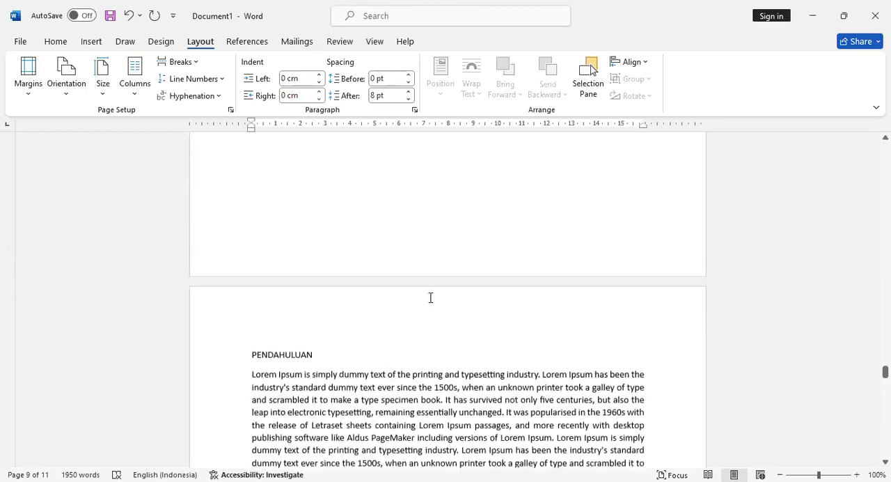
click(287, 356)
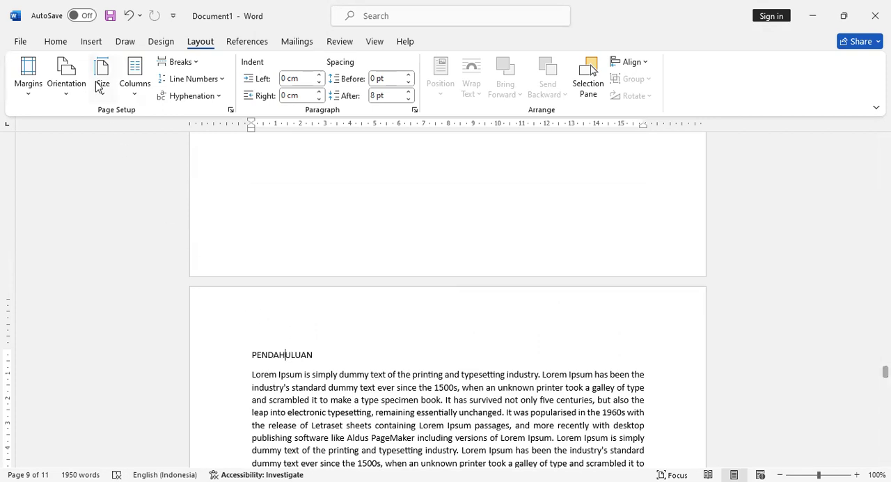
click(66, 46)
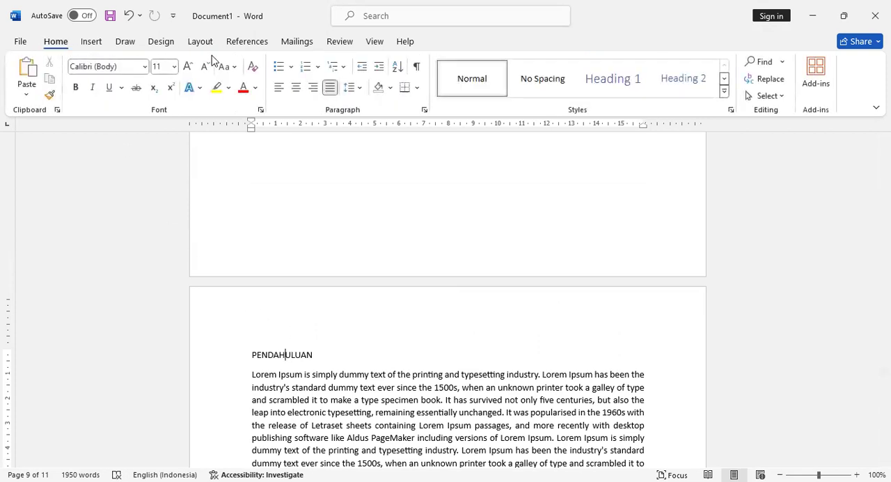
right_click(607, 84)
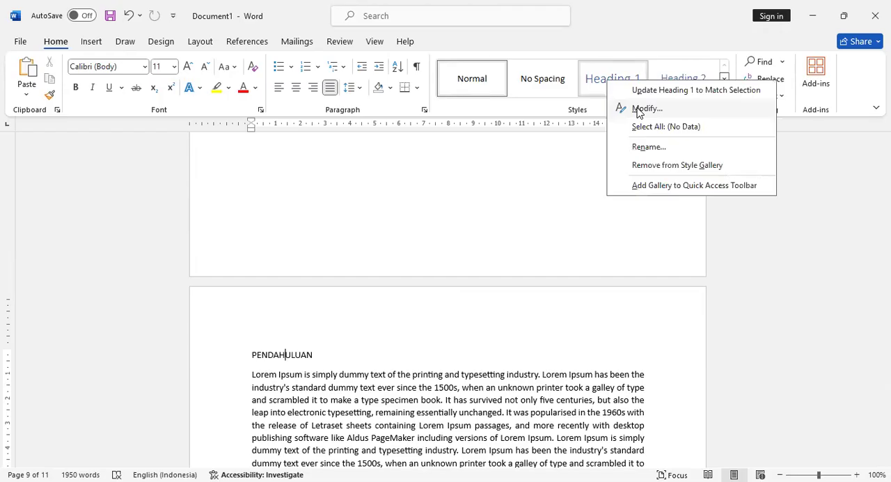
click(646, 109)
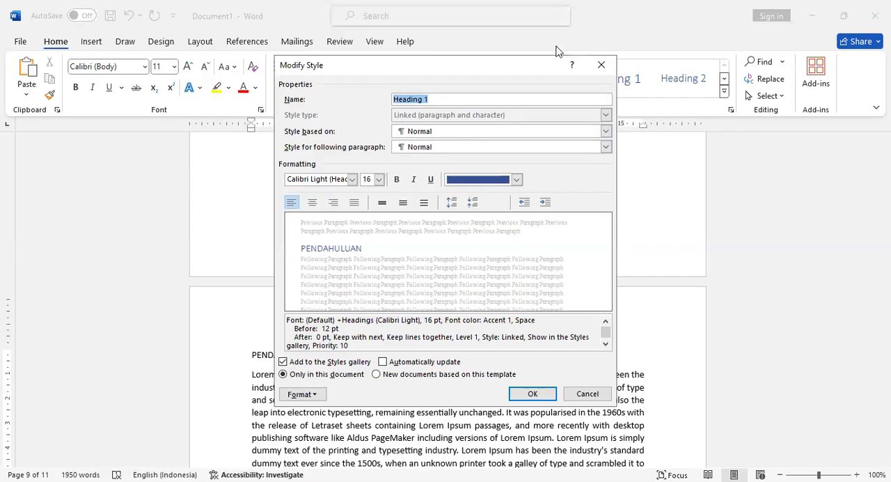
drag(556, 51, 724, 30)
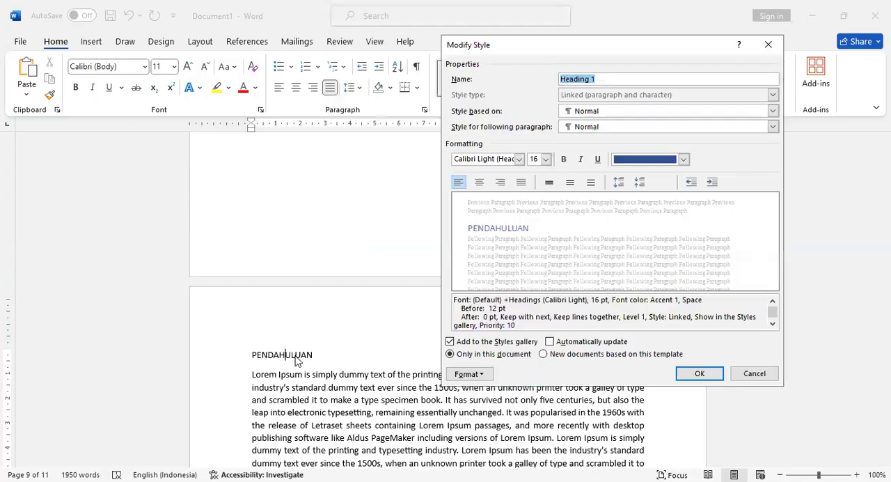
click(519, 158)
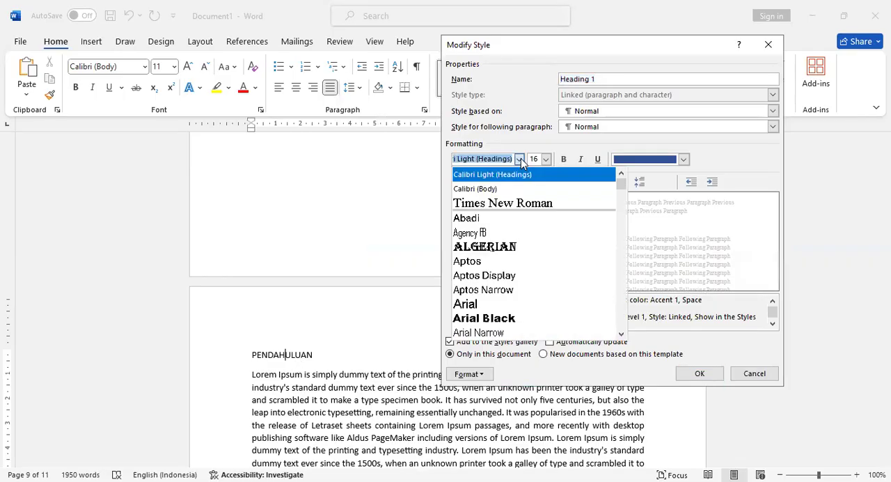
click(519, 204)
click(545, 159)
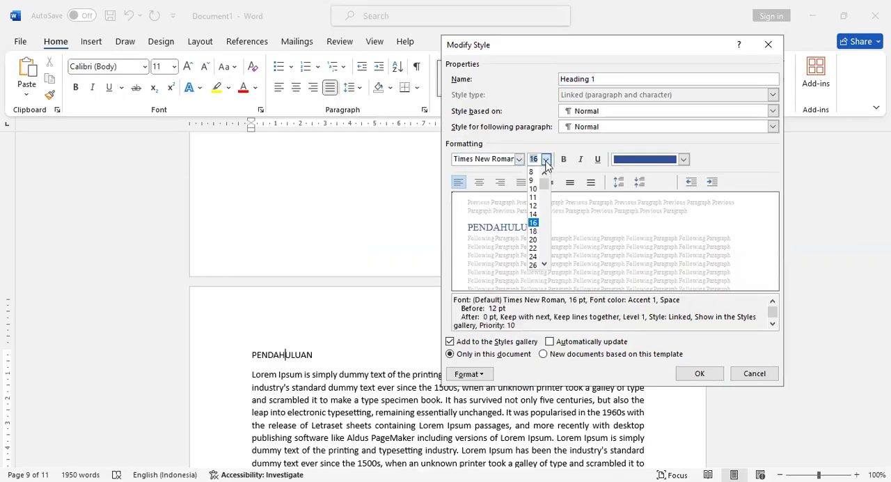
click(536, 206)
click(564, 159)
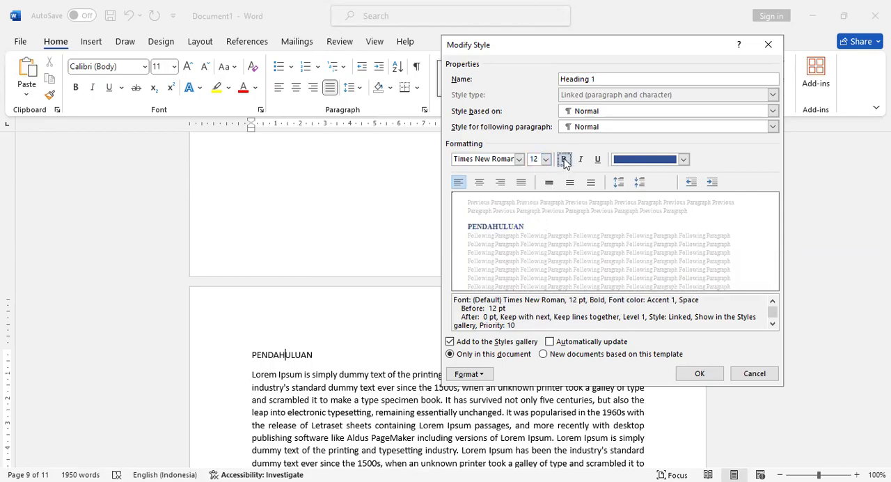
- Give the Heading 1 style the Automatic font color, centered alignment and double line spacing, and save the style changes
click(640, 160)
click(645, 177)
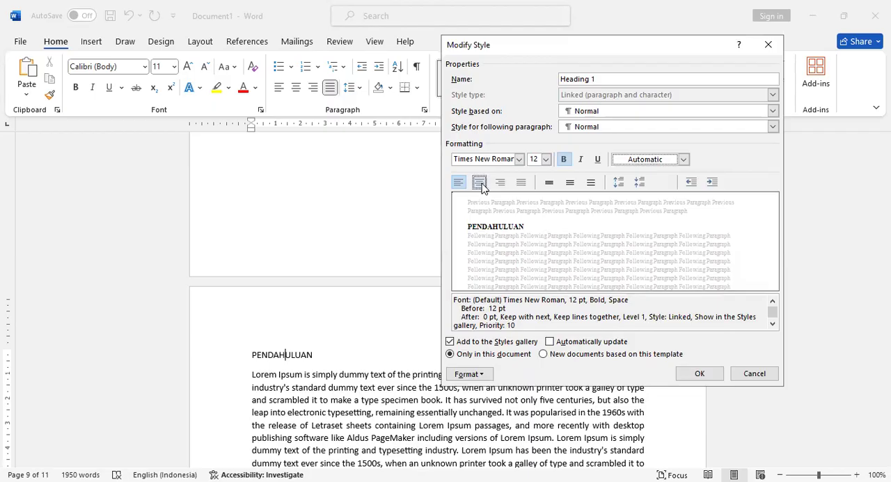
click(479, 183)
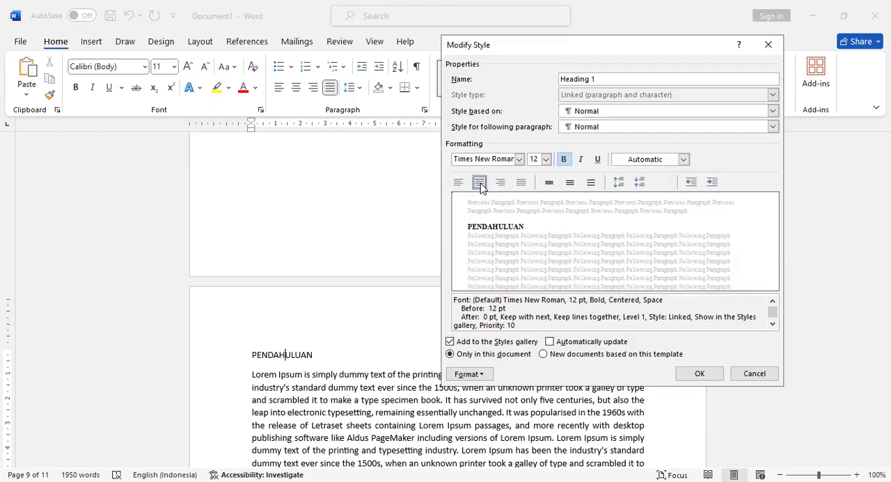
click(591, 182)
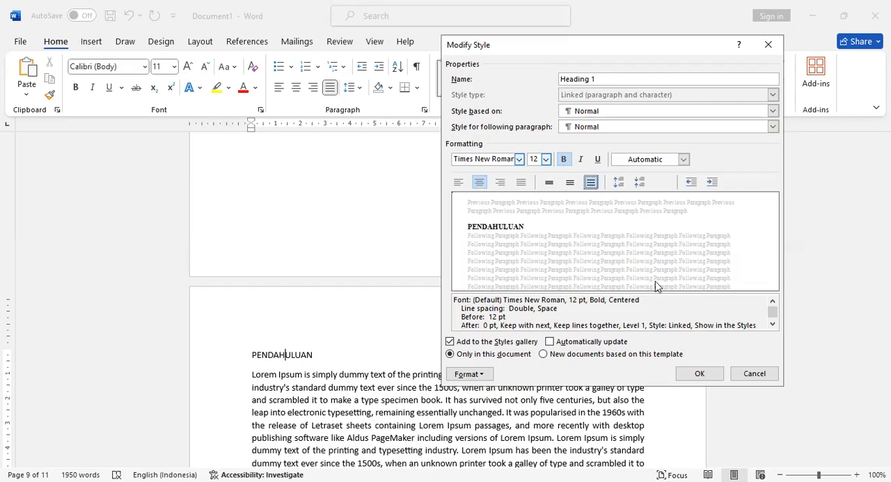
click(691, 378)
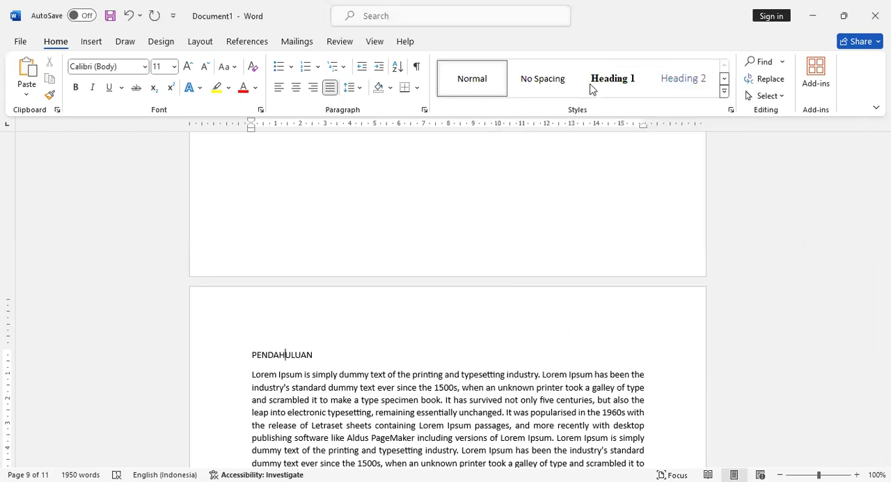
- Apply the Heading 1 style to the PENDAHULUAN title and check its entry in the document's heading outline
click(591, 85)
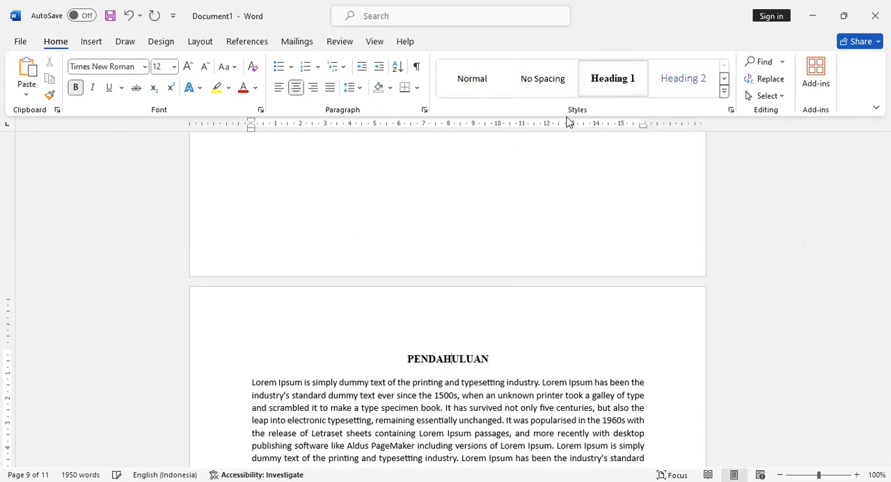
key(ctrl+f)
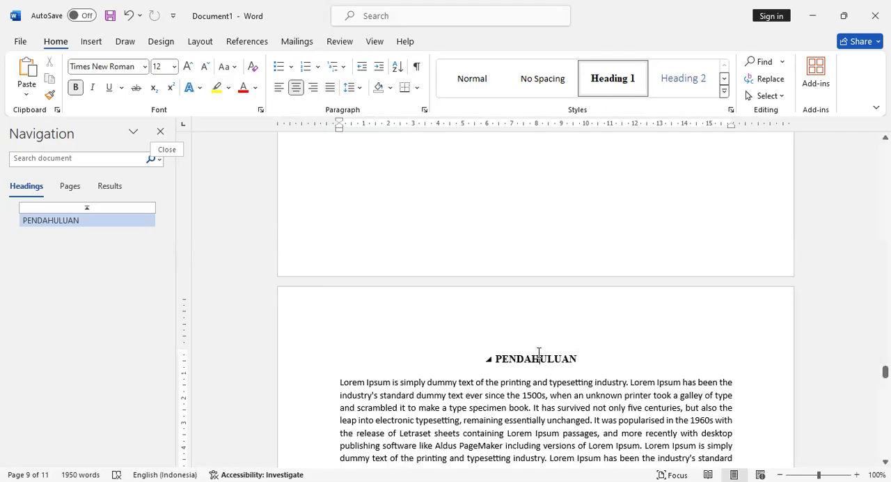
click(536, 357)
click(159, 134)
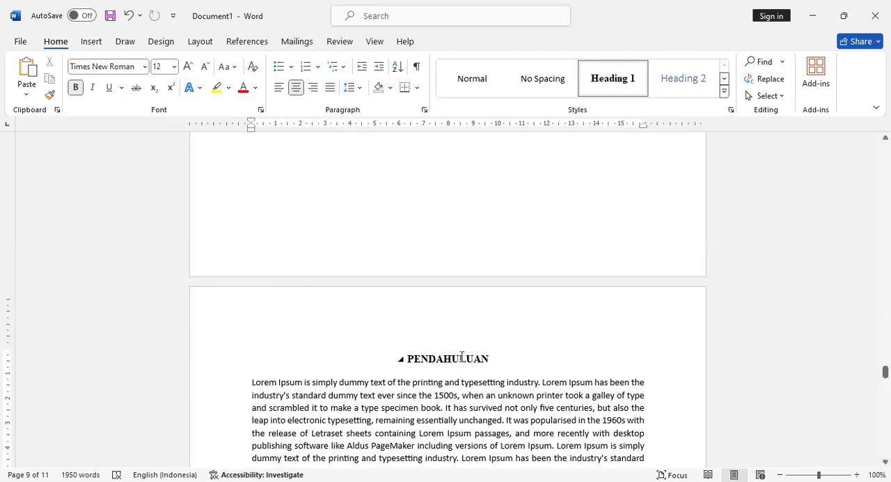
- Start defining a new multilevel list for the headings, with level 1 linked to the Heading 1 style
click(343, 68)
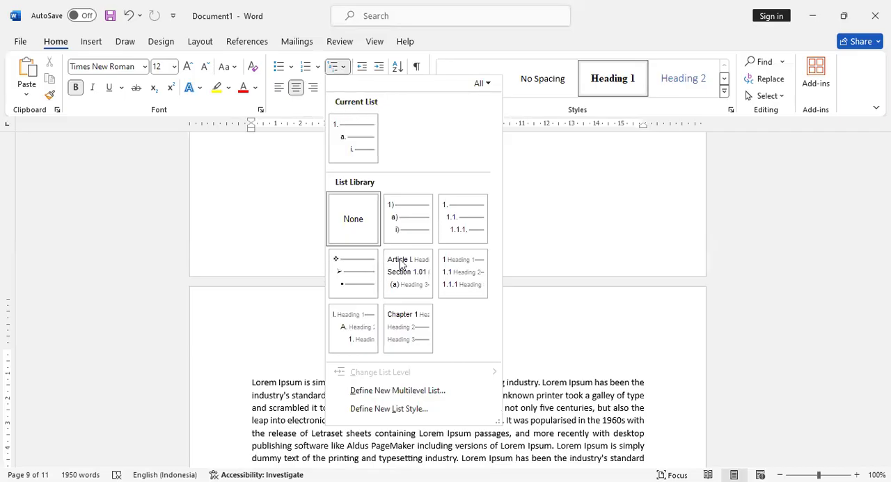
click(436, 395)
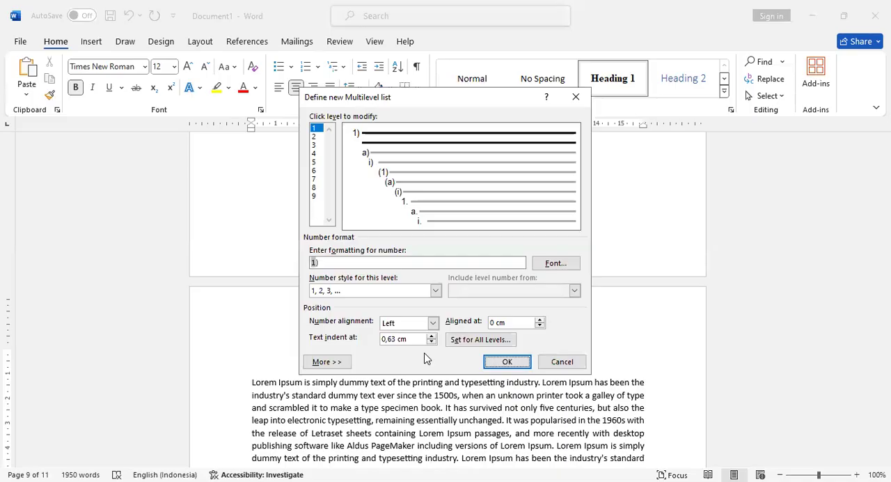
click(339, 363)
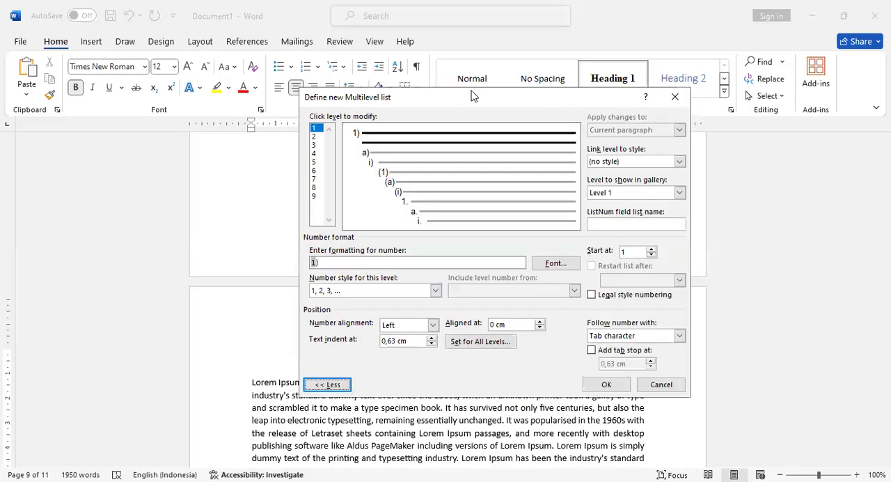
drag(471, 98, 365, 69)
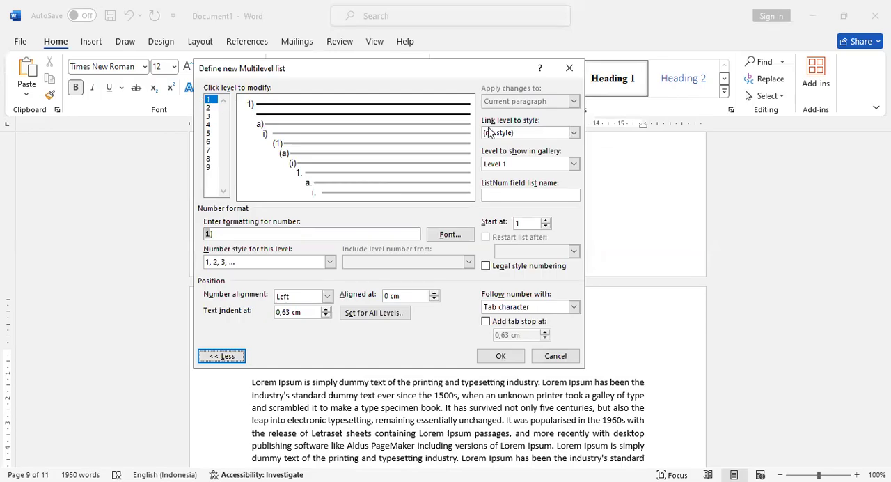
click(573, 133)
click(530, 171)
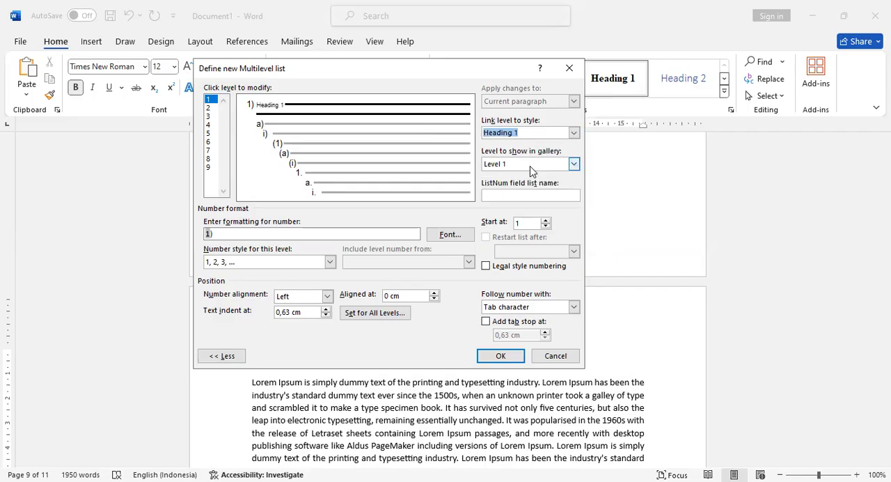
- Format the level 1 number of the multilevel list in Times New Roman, Bold, size 12, with Automatic font color
click(446, 238)
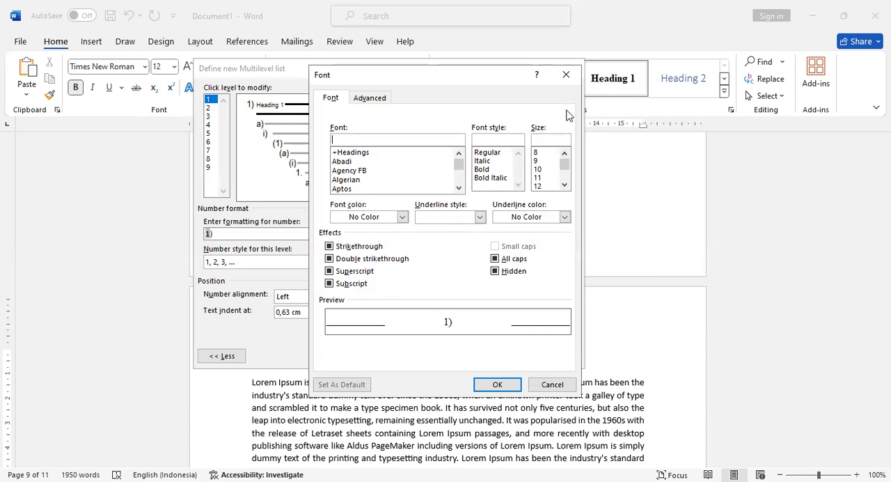
text(tim)
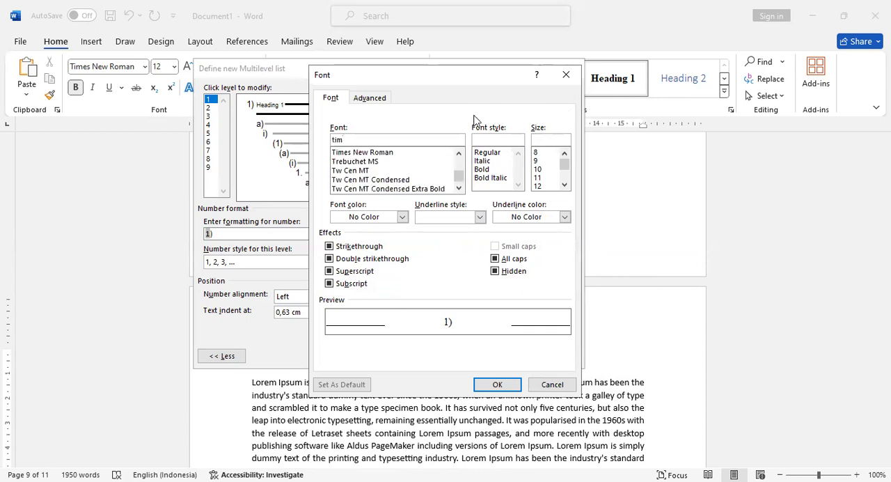
click(406, 153)
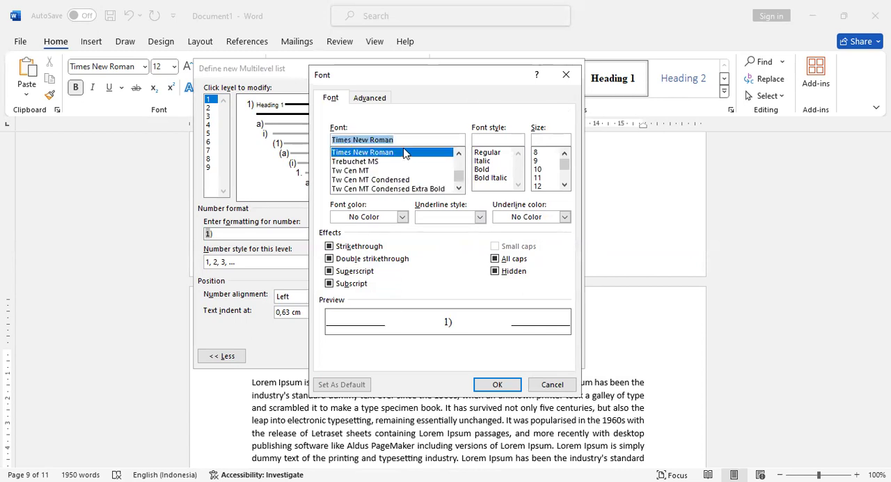
click(492, 170)
click(544, 185)
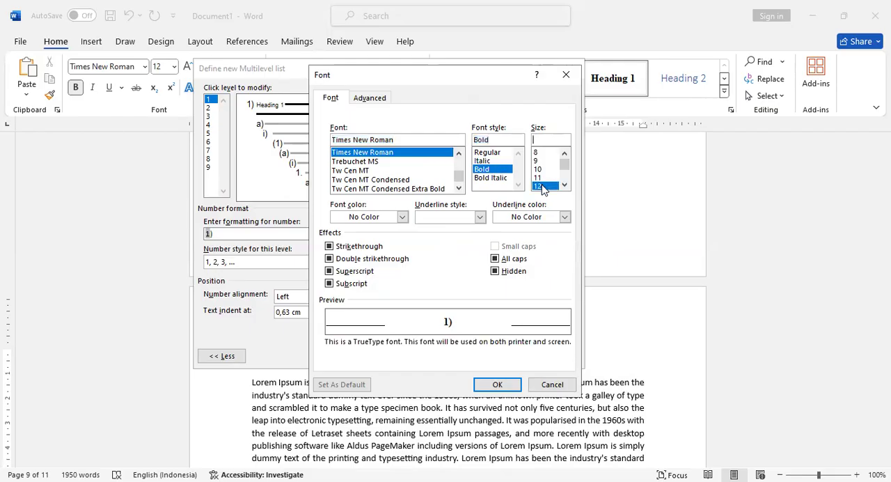
click(401, 216)
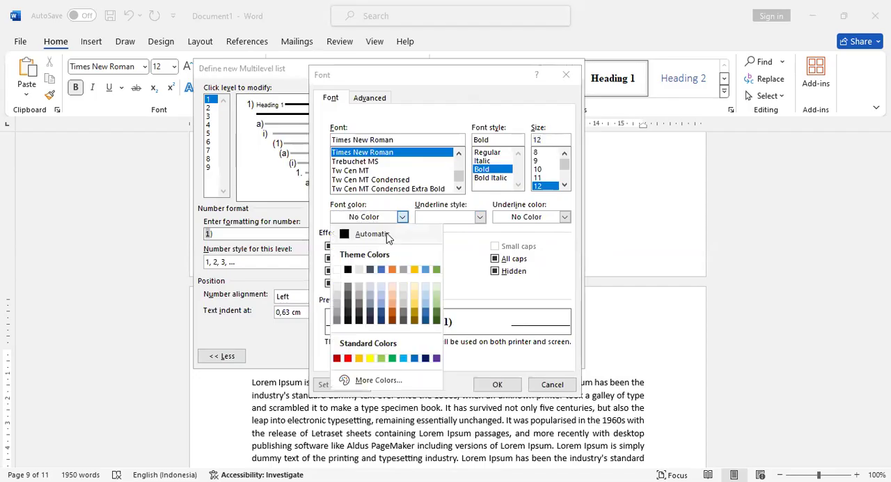
click(388, 236)
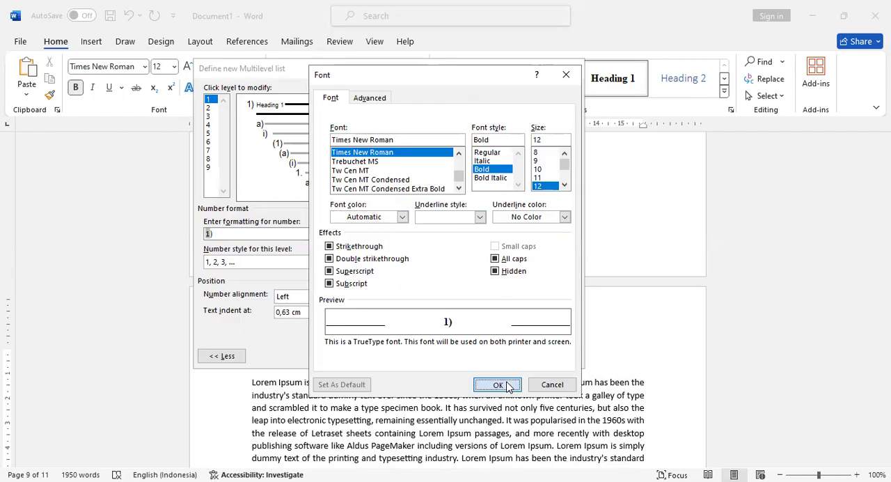
click(497, 384)
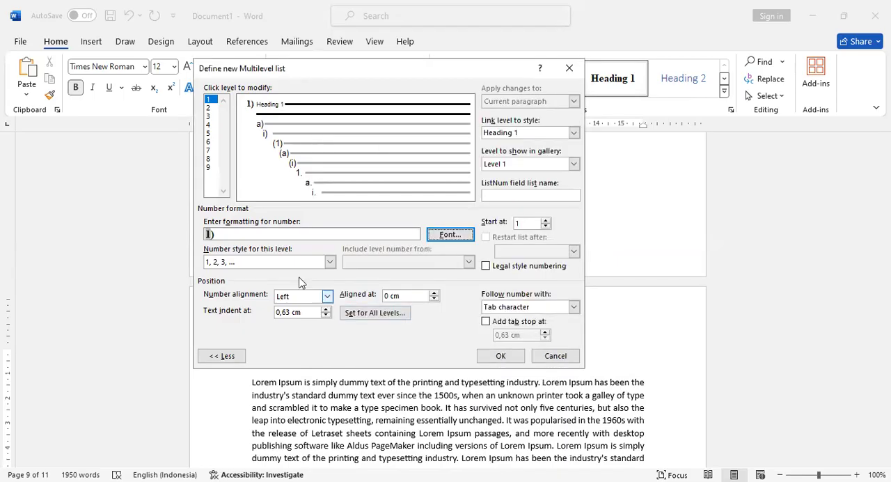
- Set the level 1 number format to "BAB 1." with text indent 0 and a space following the number, and apply the multilevel list
click(233, 232)
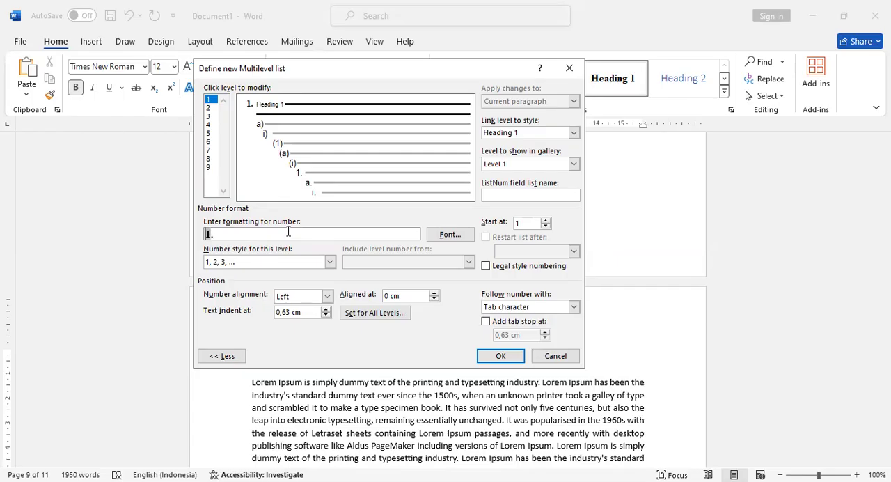
text(BAB)
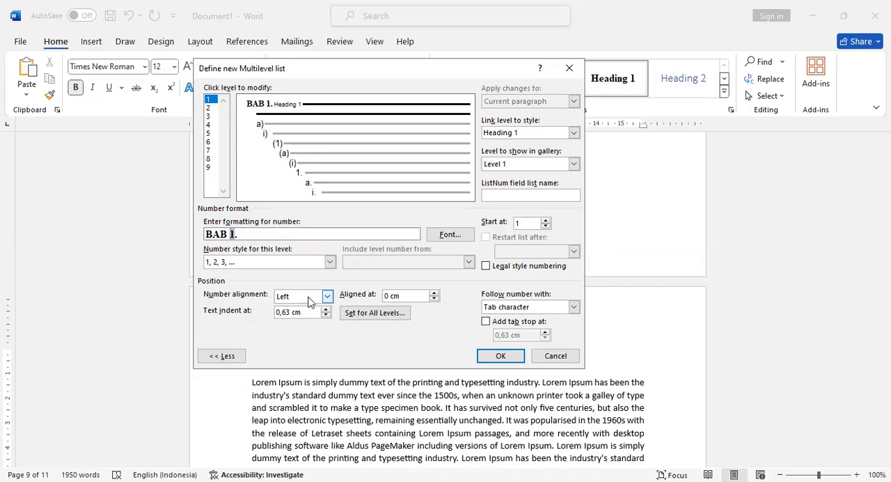
drag(315, 312, 270, 315)
text(0)
click(547, 309)
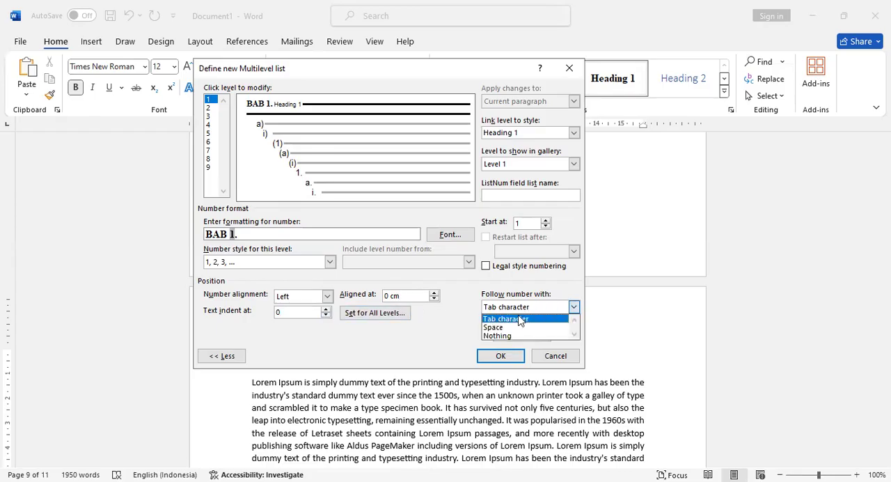
click(503, 328)
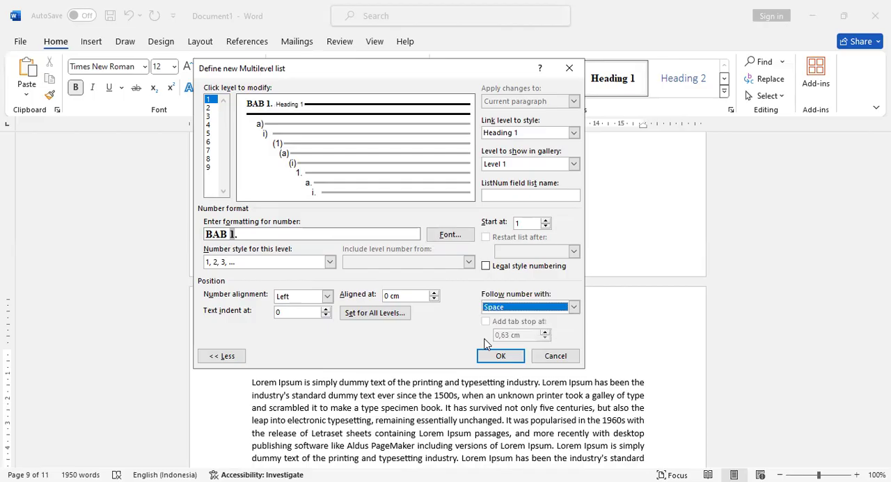
click(502, 357)
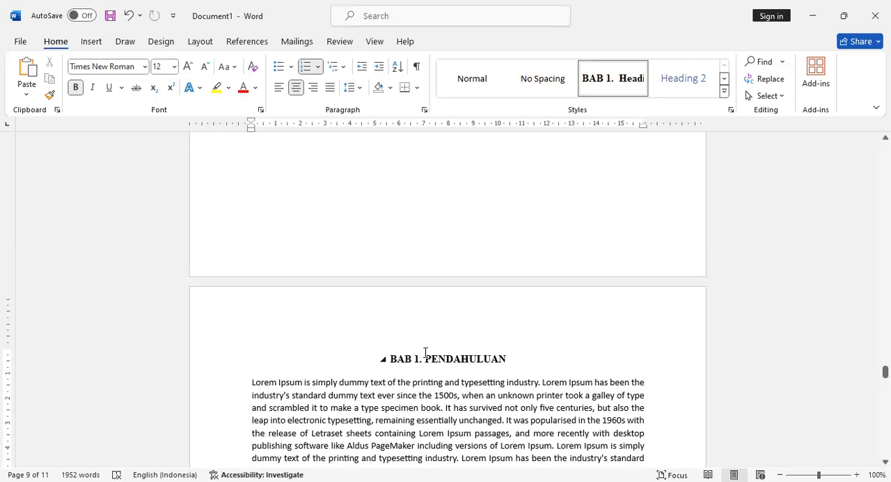
- Insert a line break in the chapter heading so PENDAHULUAN sits on its own line below "BAB 1."
scroll(434, 367, down, 1)
scroll(435, 367, down, 3)
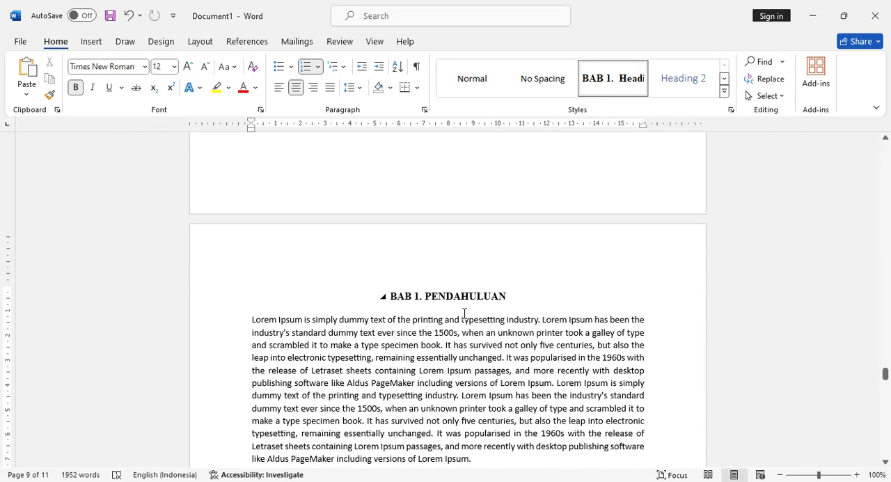
key(Return)
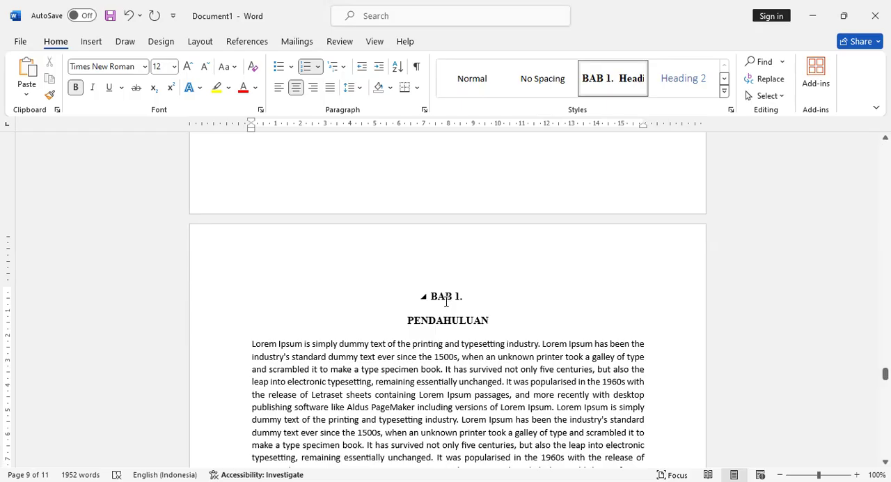
- Indent the first line of the first body paragraph under PENDAHULUAN by about 1.5 cm
scroll(443, 331, down, 2)
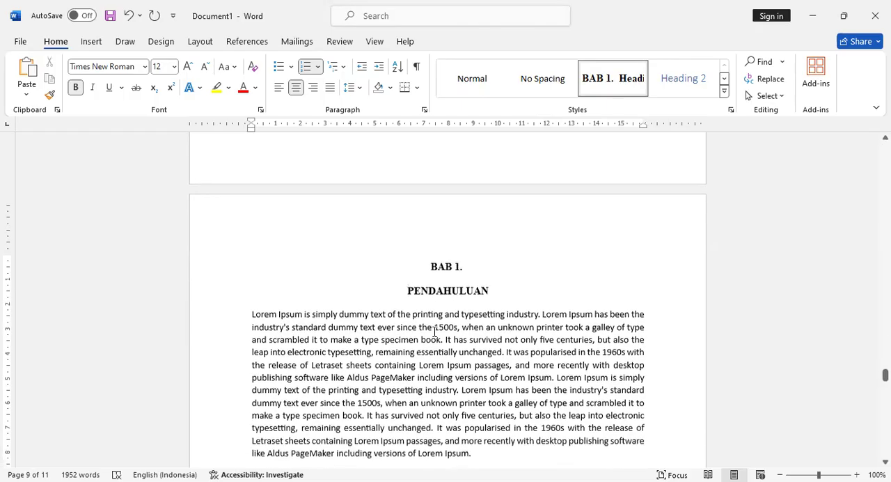
scroll(438, 327, down, 1)
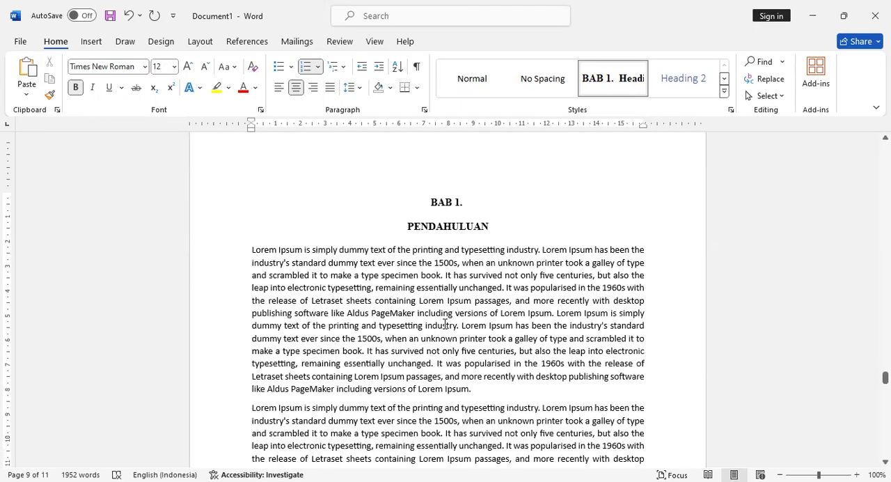
drag(252, 249, 470, 385)
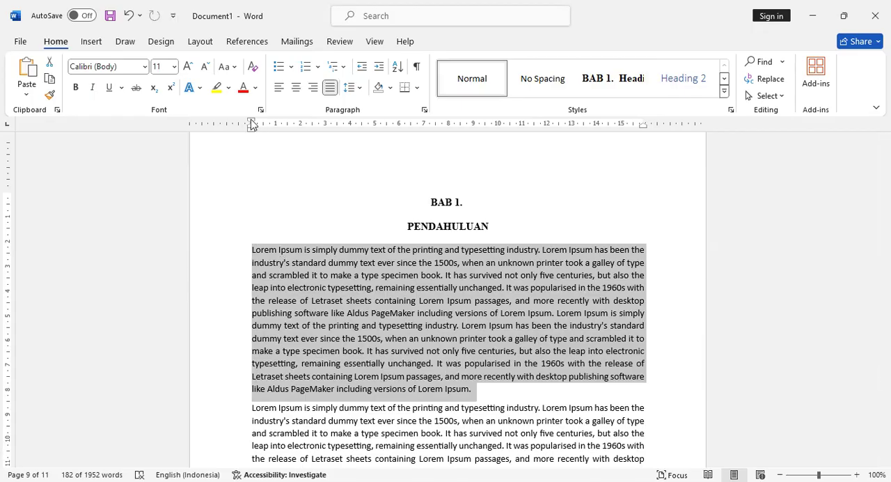
mouse_move(252, 124)
mouse_down()
mouse_move(290, 123)
mouse_move(291, 185)
mouse_move(290, 125)
mouse_up()
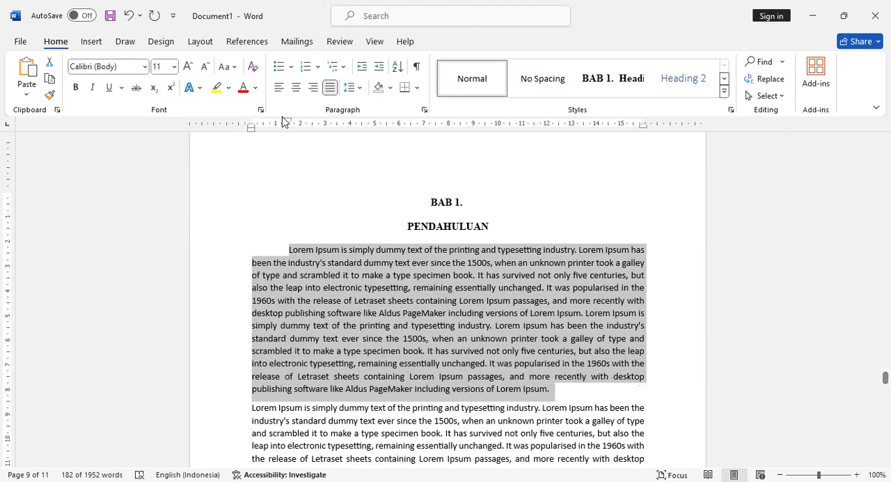
- Format the first body paragraph in Times New Roman, size 12, with 2.0 line spacing
click(144, 67)
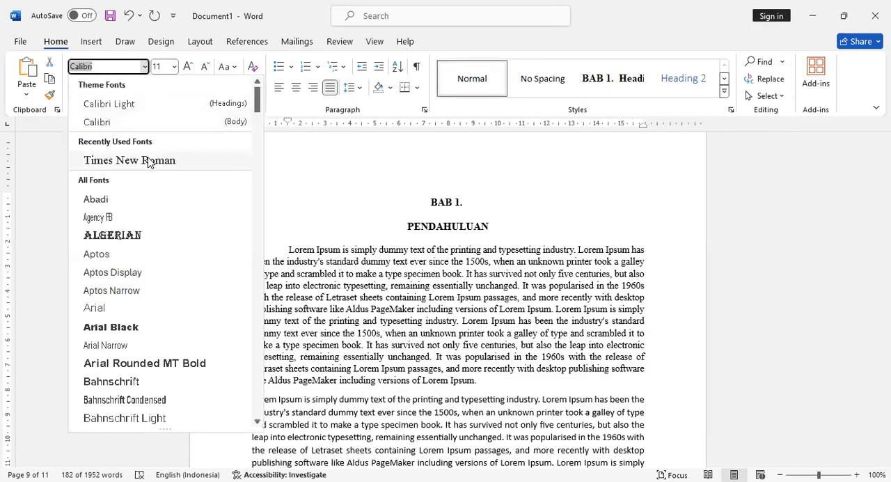
click(145, 161)
click(174, 67)
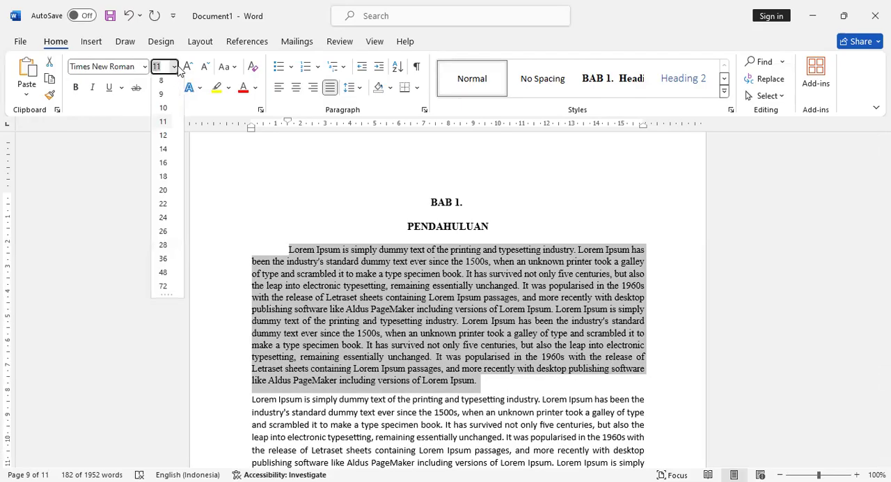
click(163, 138)
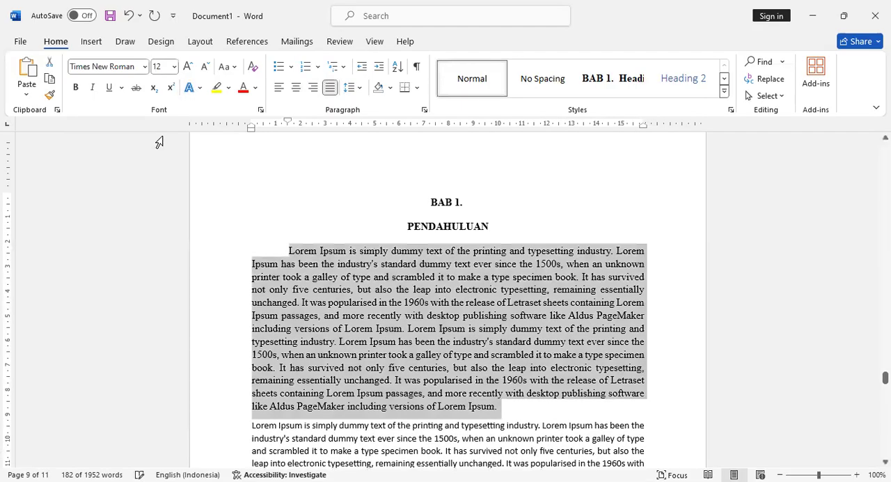
click(360, 91)
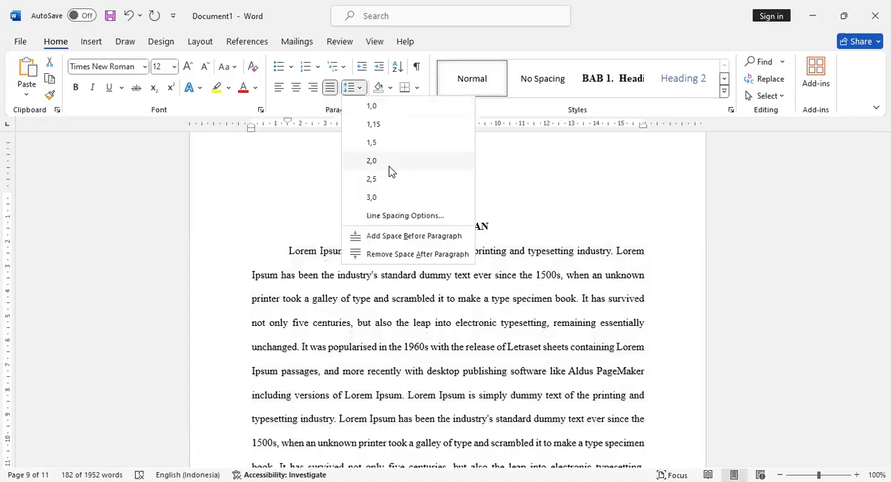
click(390, 166)
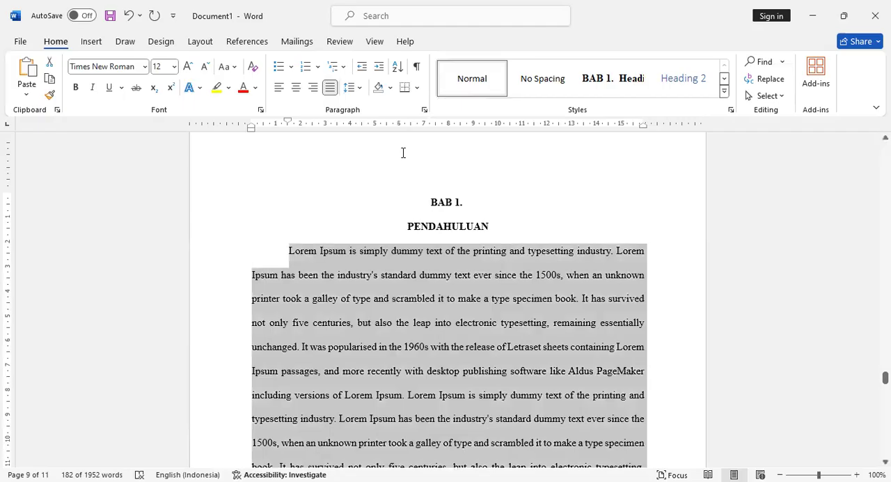
- Create a new style named #P from the formatting of the first body paragraph
scroll(418, 197, down, 2)
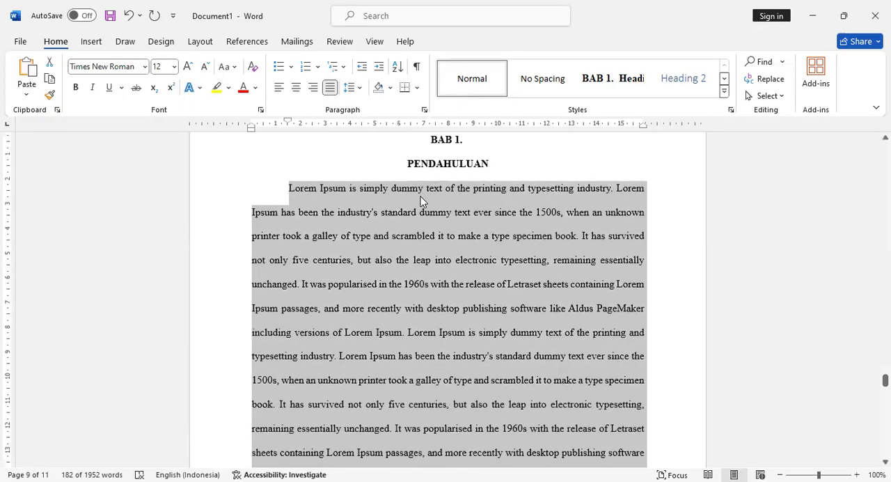
scroll(412, 224, down, 2)
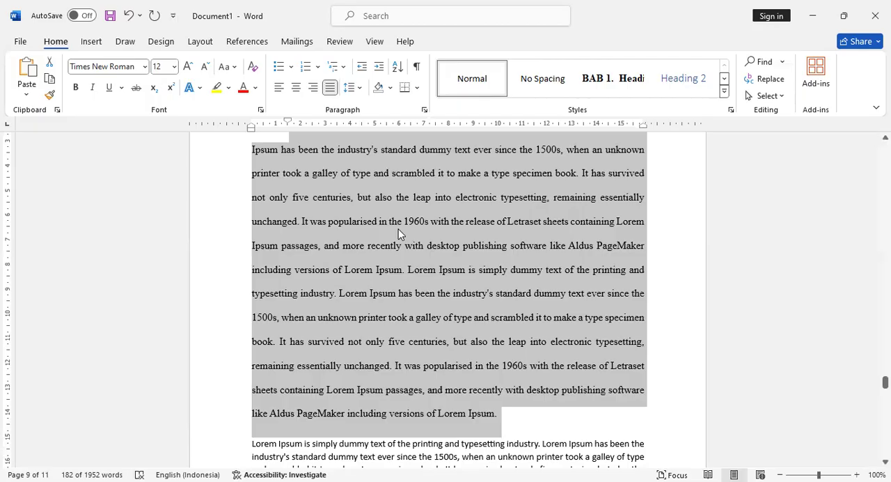
scroll(399, 234, up, 1)
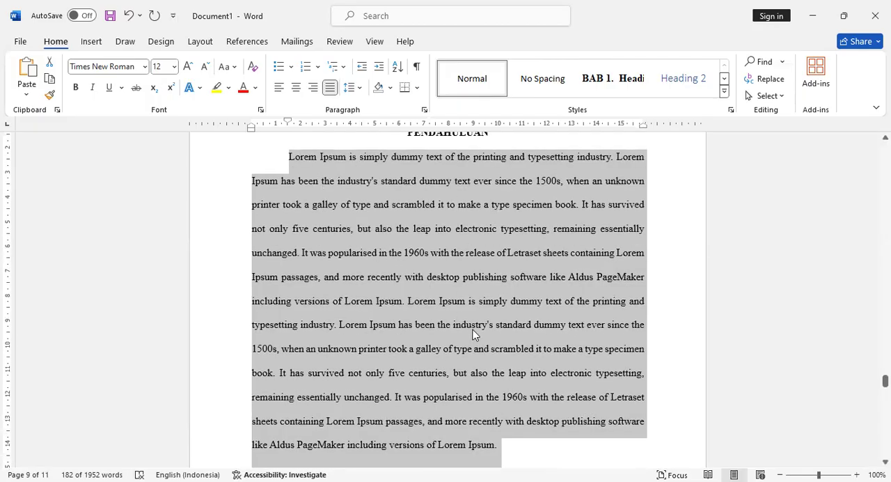
click(724, 98)
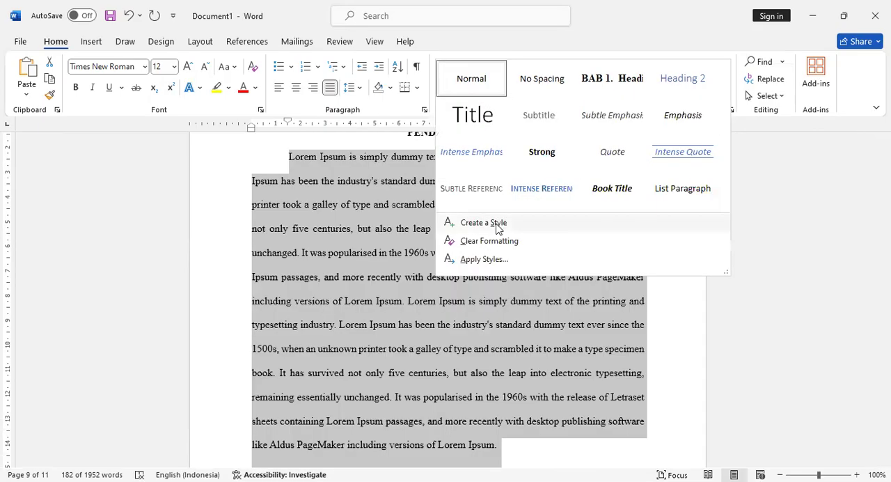
click(498, 223)
text(#P)
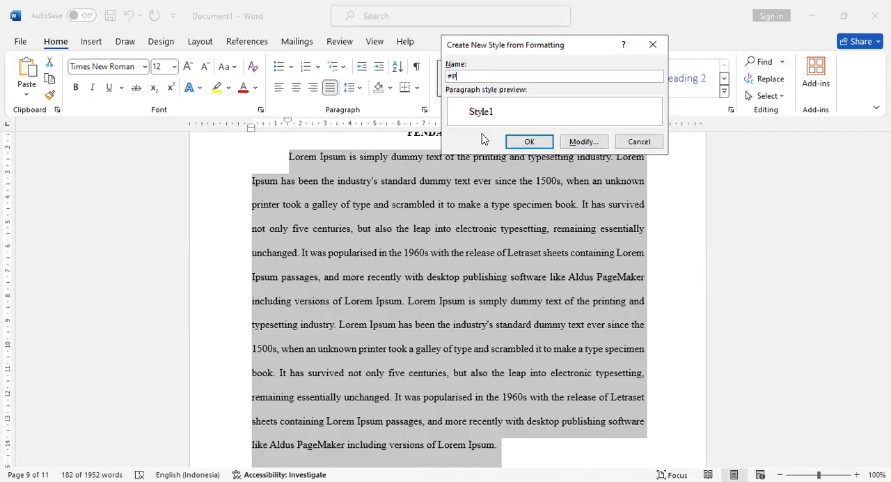
click(521, 144)
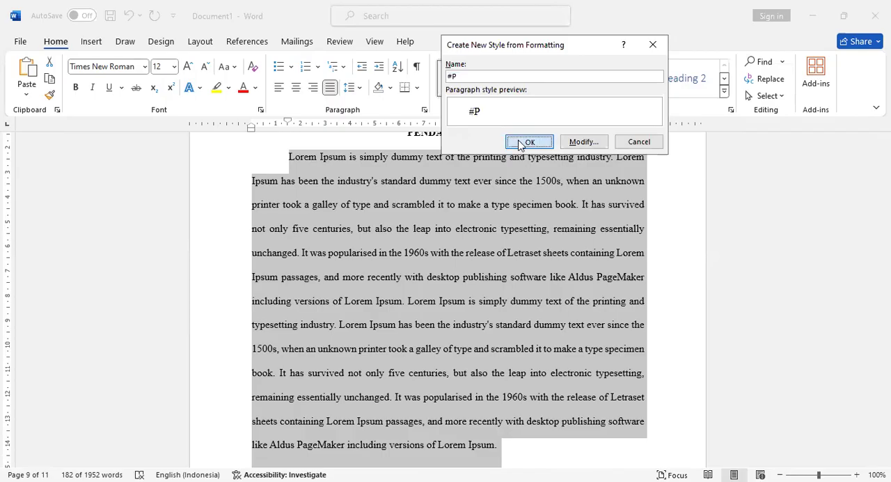
- Apply the #P style to the second body paragraph, just above Latar Belakang
scroll(518, 147, down, 5)
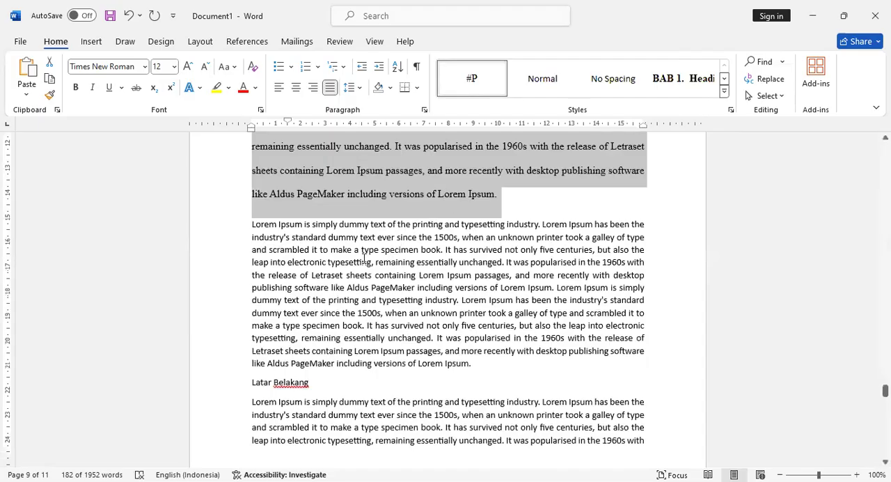
click(363, 259)
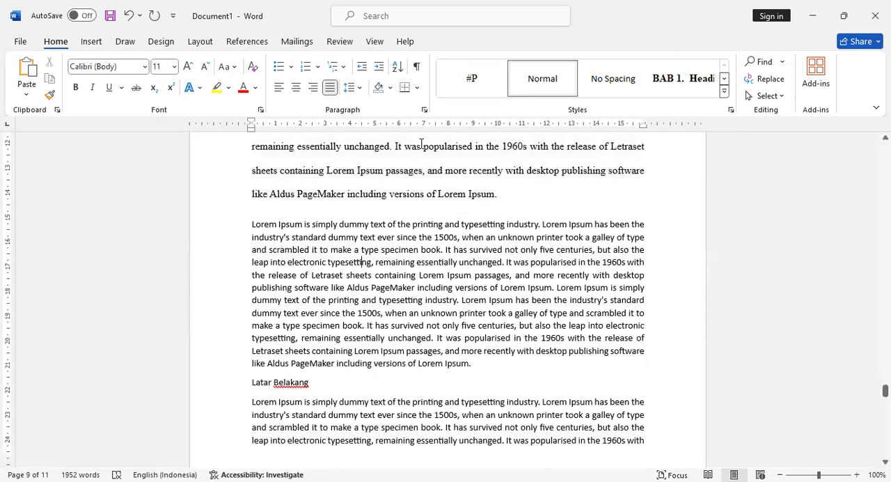
click(465, 78)
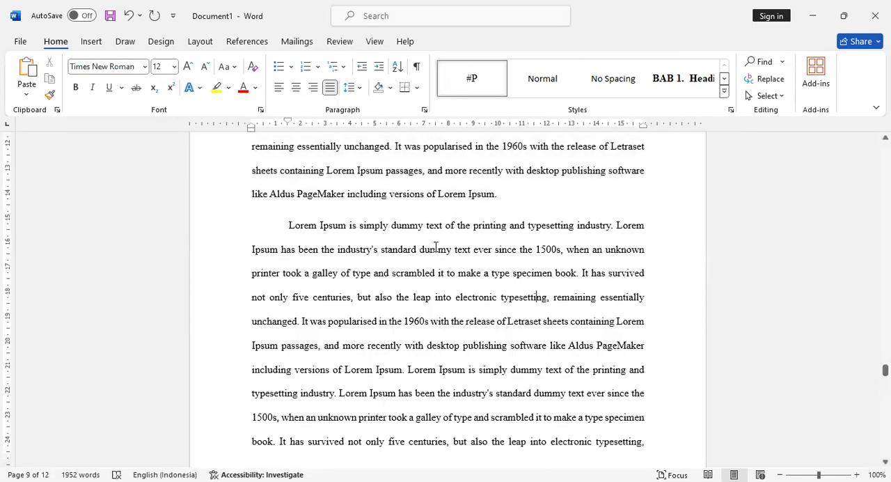
- With the cursor in the Latar Belakang subheading, modify the Heading 2 style to use Times New Roman, size 12, Bold
scroll(436, 246, down, 3)
scroll(436, 246, down, 5)
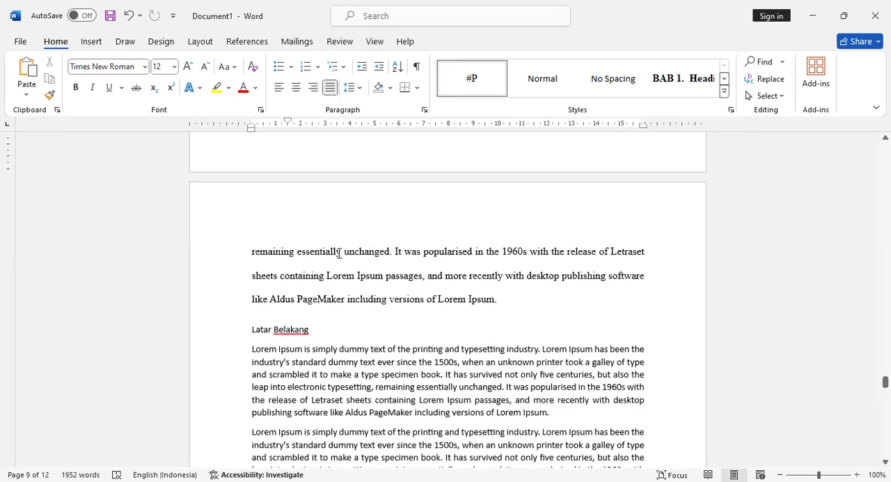
click(292, 330)
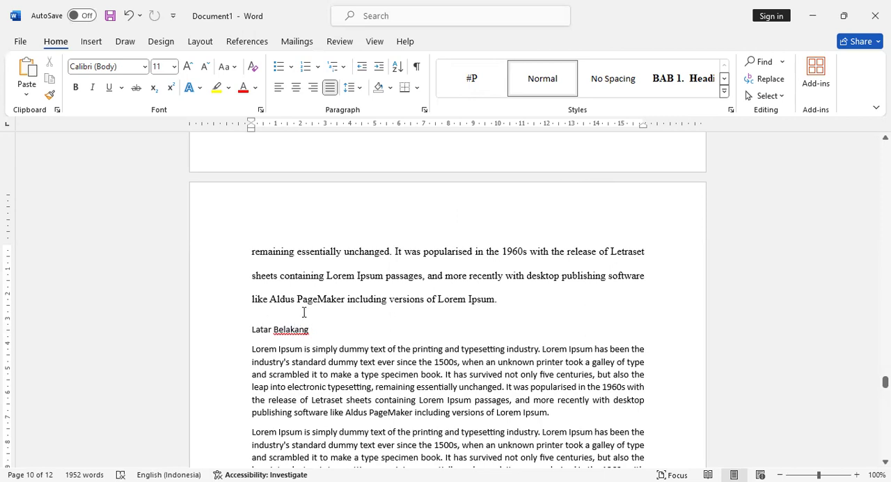
click(723, 79)
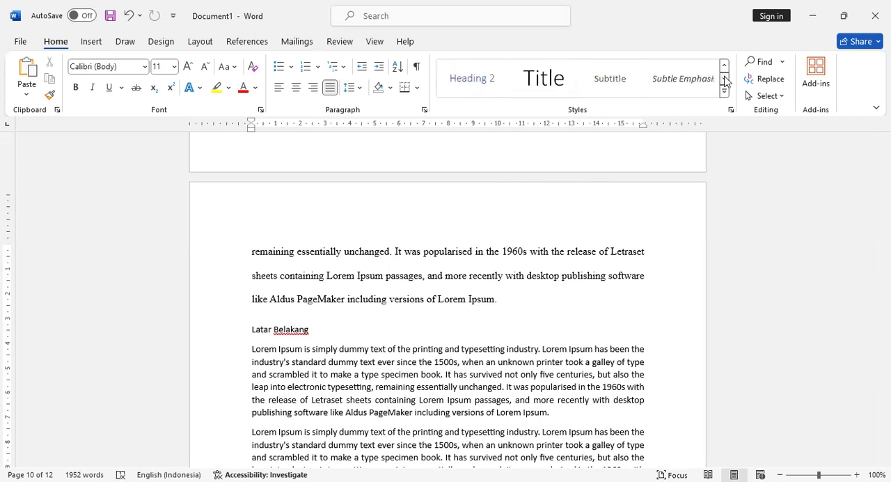
right_click(459, 84)
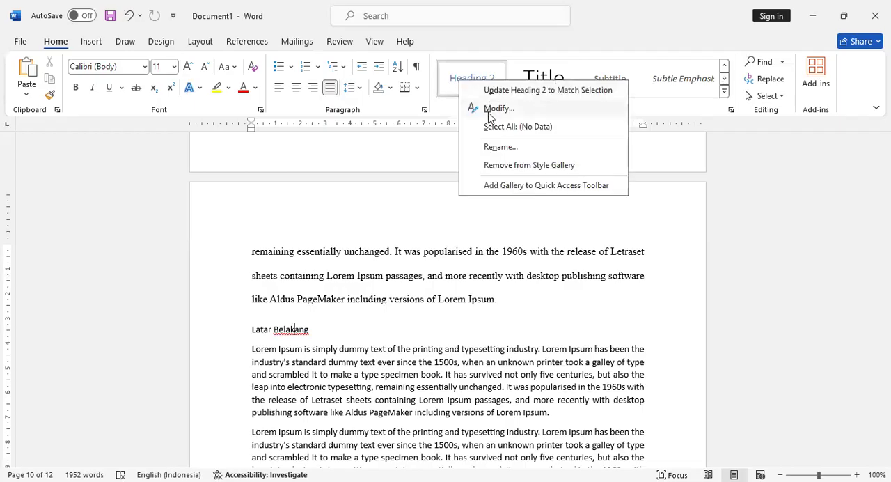
click(490, 111)
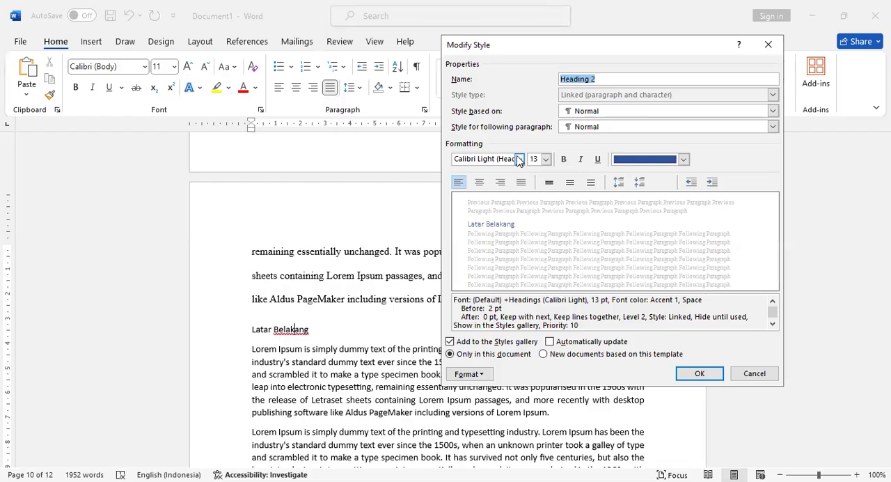
click(518, 160)
click(512, 206)
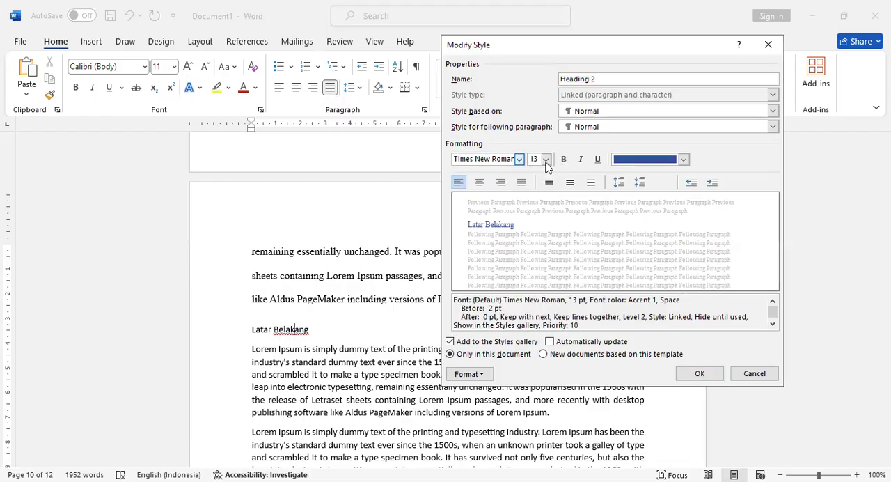
click(546, 159)
click(534, 211)
click(563, 159)
- Give the Heading 2 style the Automatic font color and double line spacing, and save the style changes
click(623, 159)
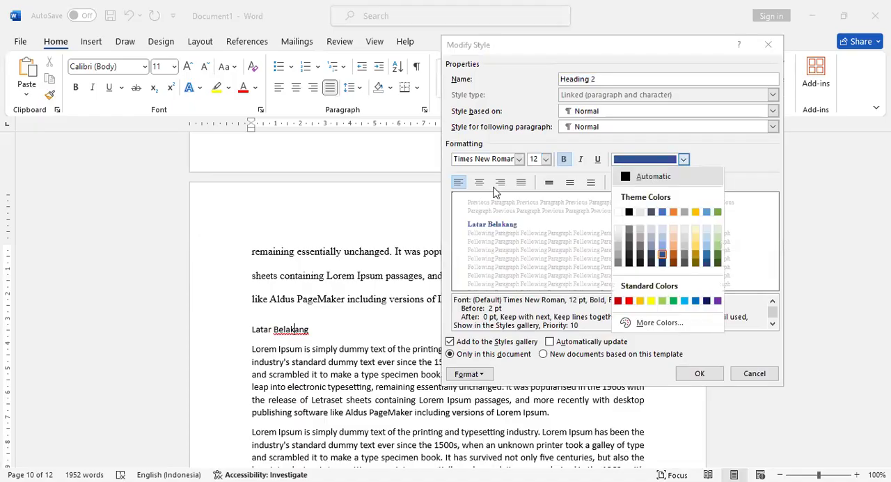
click(653, 177)
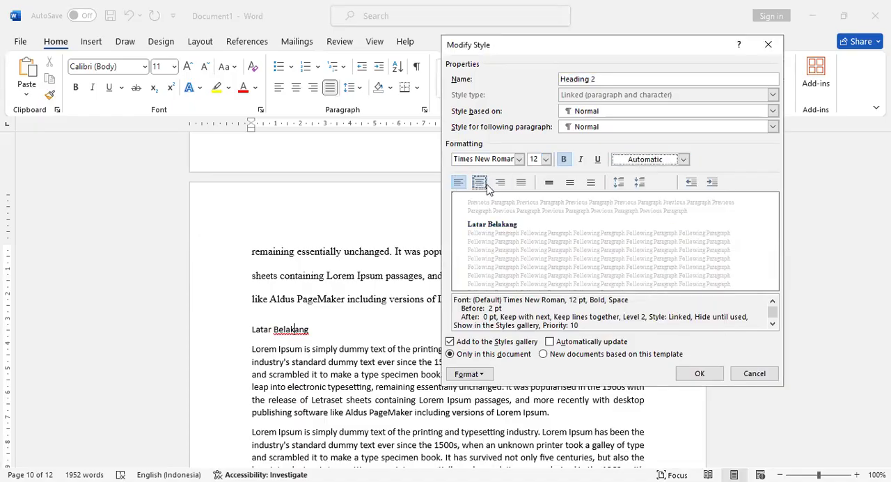
click(591, 183)
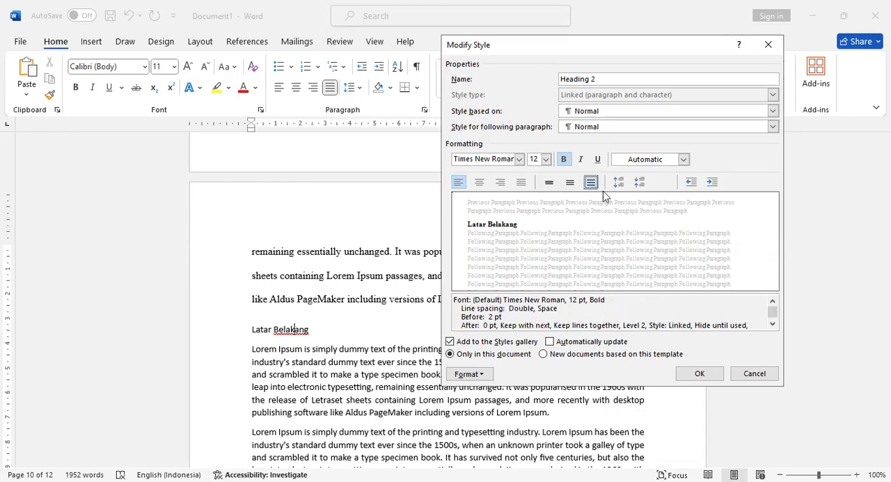
click(704, 374)
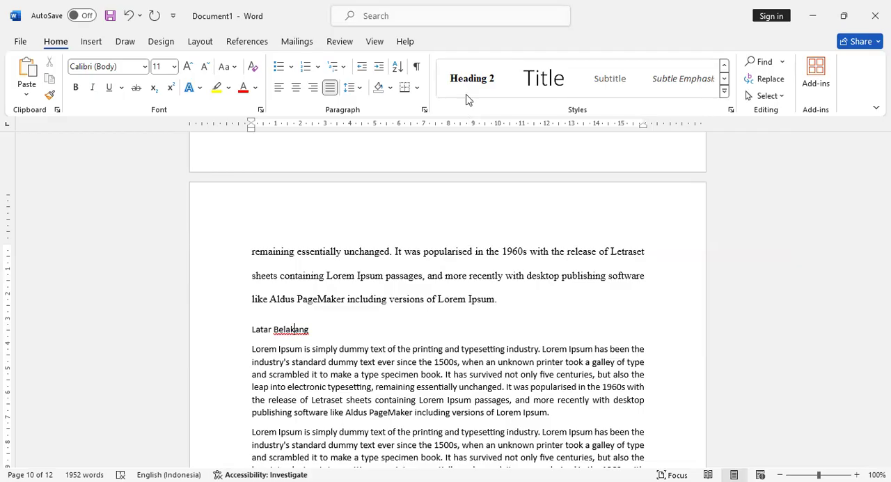
- Apply Heading 2 to the Latar Belakang subheading and link level 2 of a new multilevel list definition to Heading 2
click(469, 85)
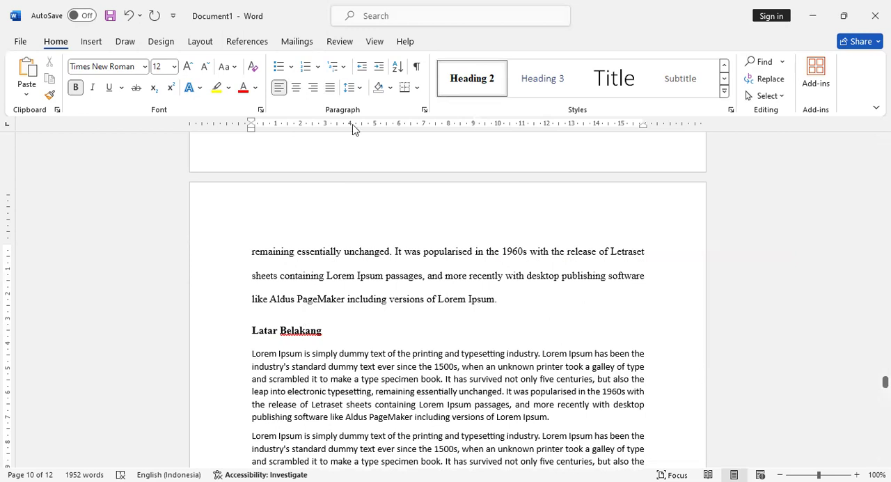
click(344, 67)
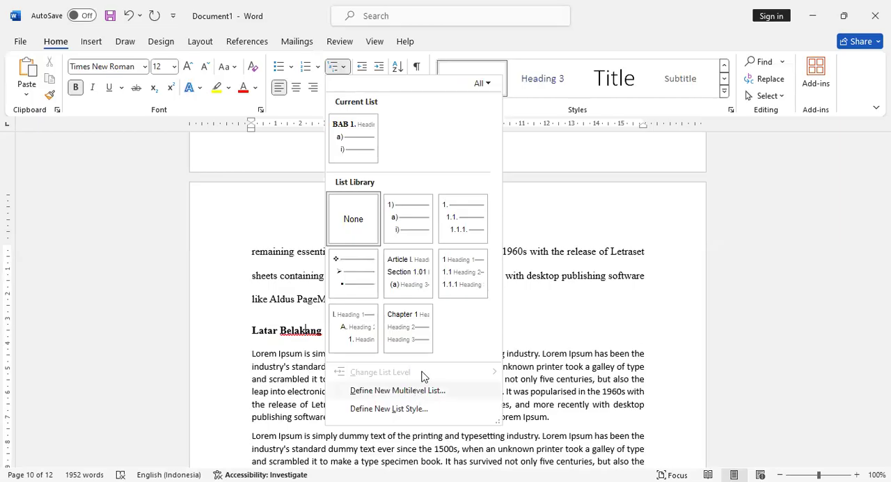
click(417, 391)
click(211, 109)
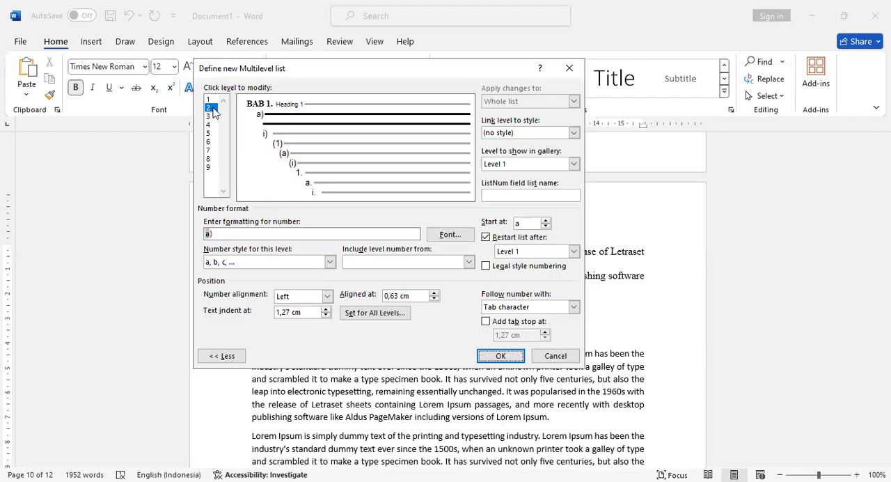
click(574, 132)
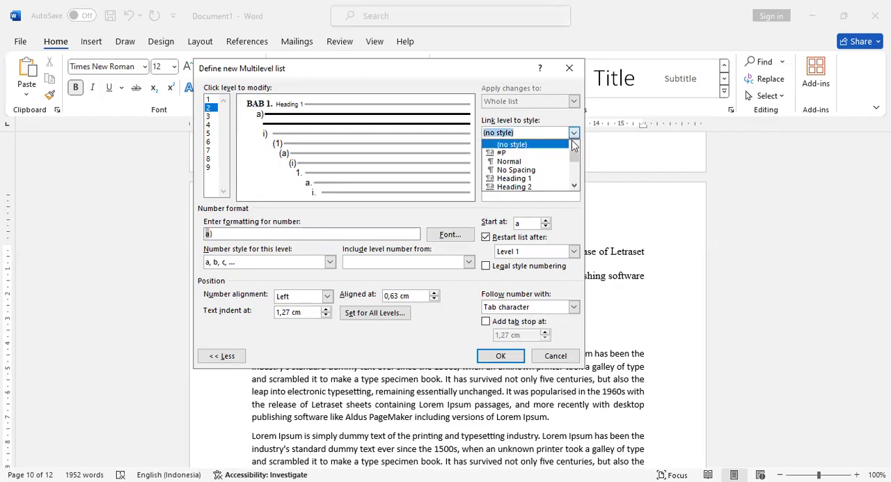
click(536, 187)
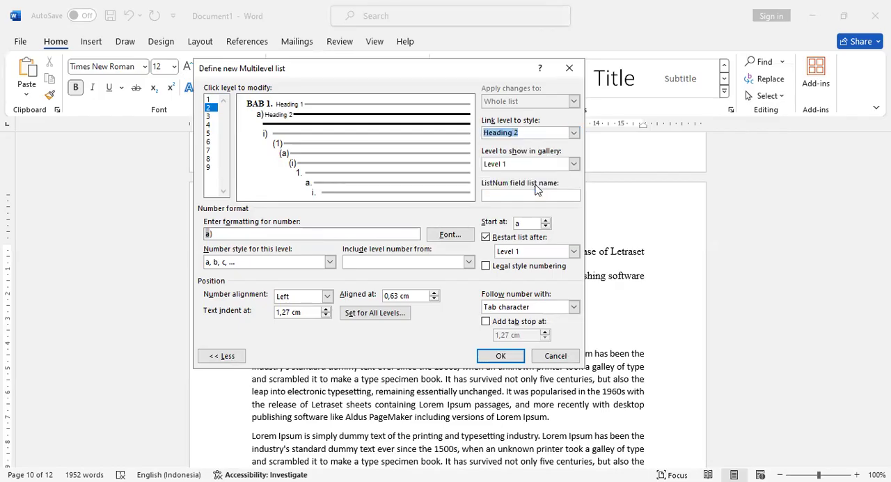
- Set the level 2 number font to Times New Roman, Bold, size 12, choose its font color, and accept the font settings
click(441, 240)
text(t)
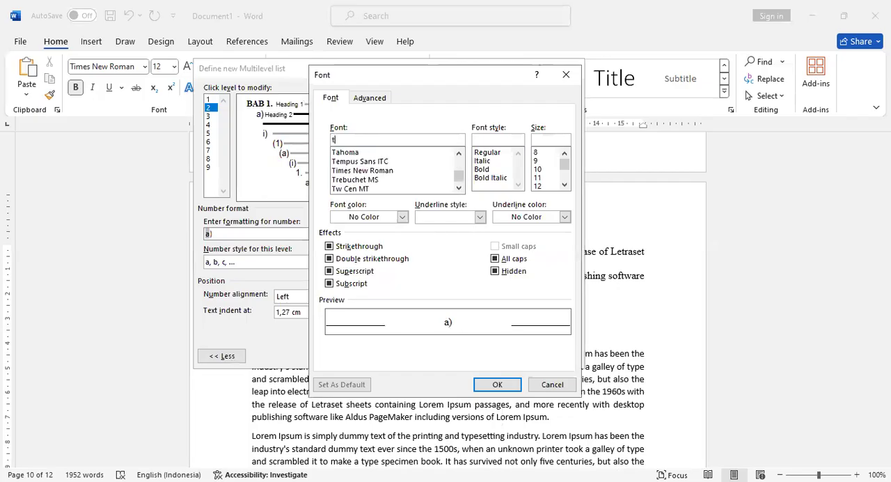
text(imes New Roman)
click(360, 153)
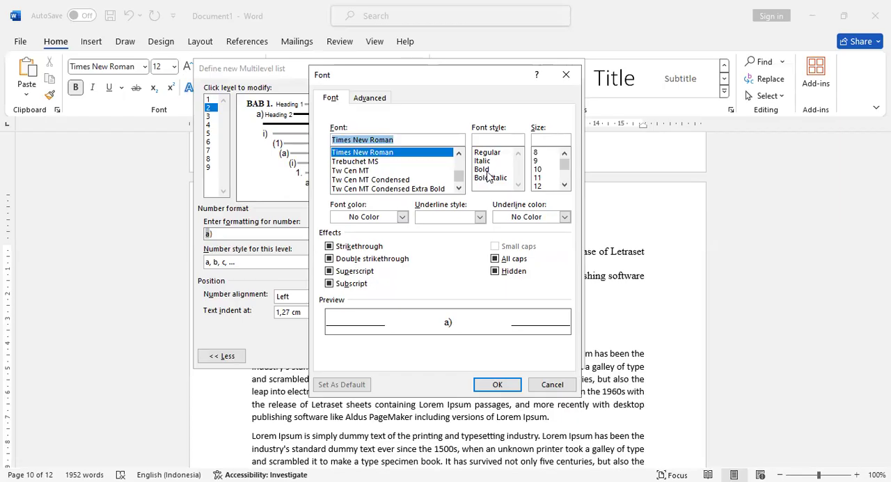
click(488, 173)
click(546, 186)
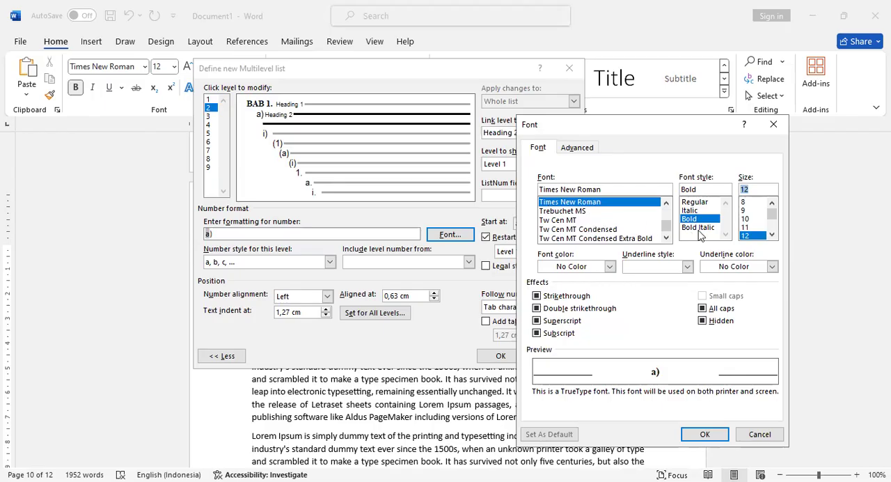
click(611, 266)
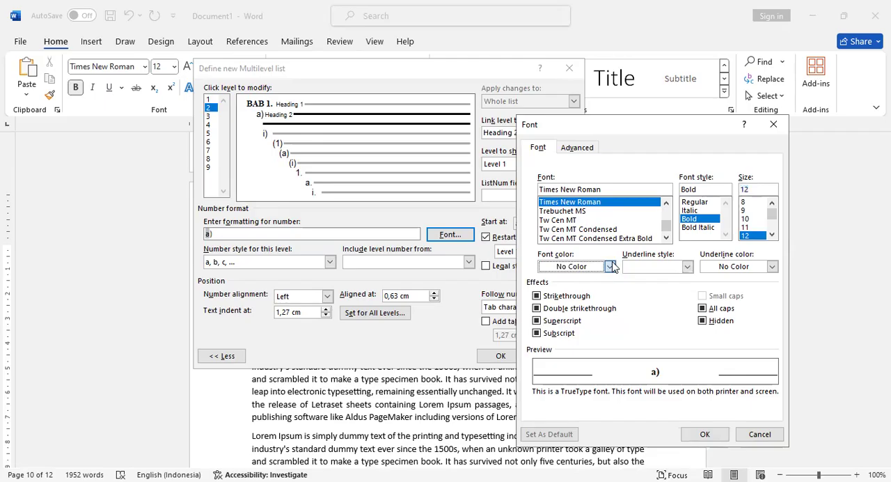
click(612, 267)
click(611, 283)
click(714, 436)
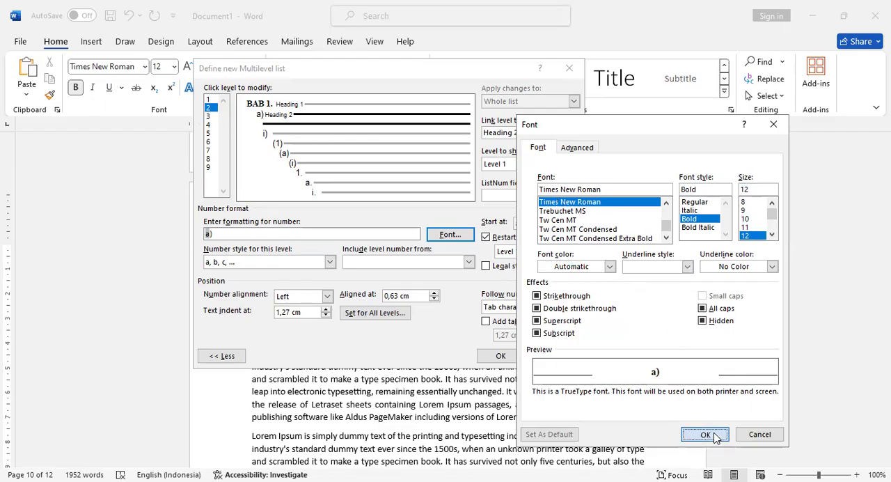
- Format the level 2 number as 1.1. using the 1, 2, 3 number style and the included Level 1 number, separated by periods
click(330, 262)
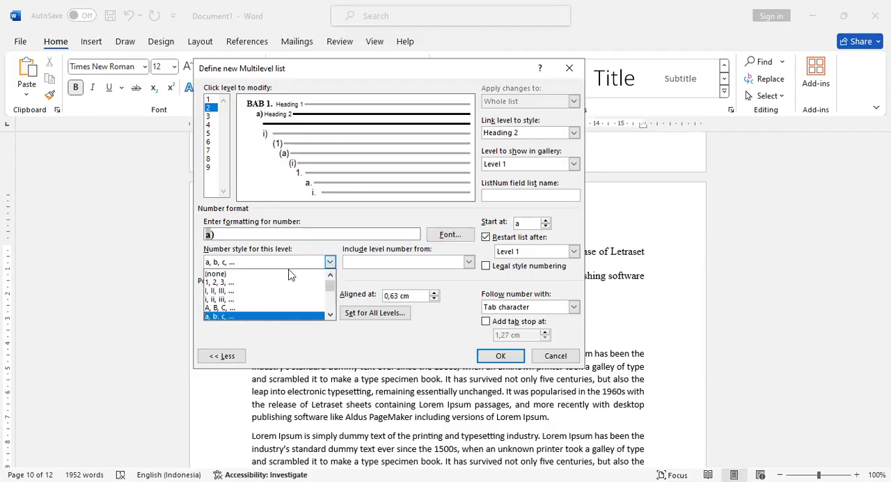
click(249, 281)
click(225, 235)
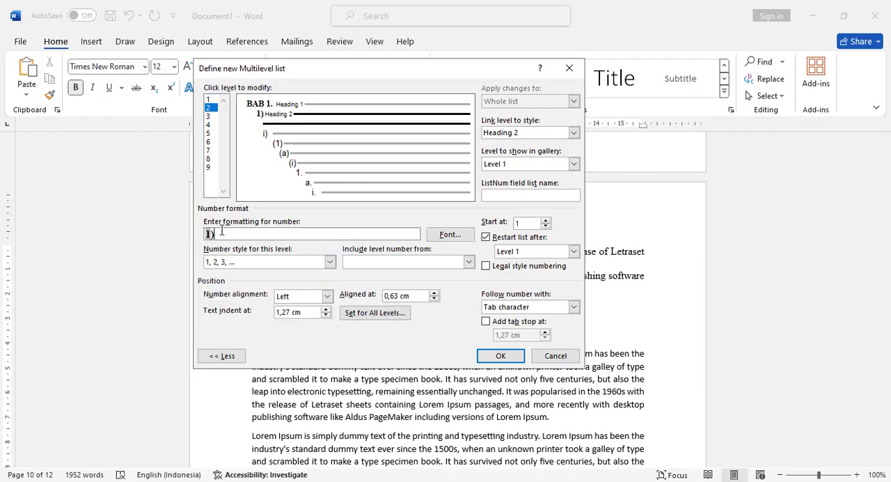
key(BackSpace)
text(.)
click(468, 263)
click(420, 276)
text(.)
drag(210, 236, 216, 237)
- Set the level 2 text indent and alignment position to 0, follow the number with a Space, and save the list definition
drag(314, 314, 277, 313)
text(0)
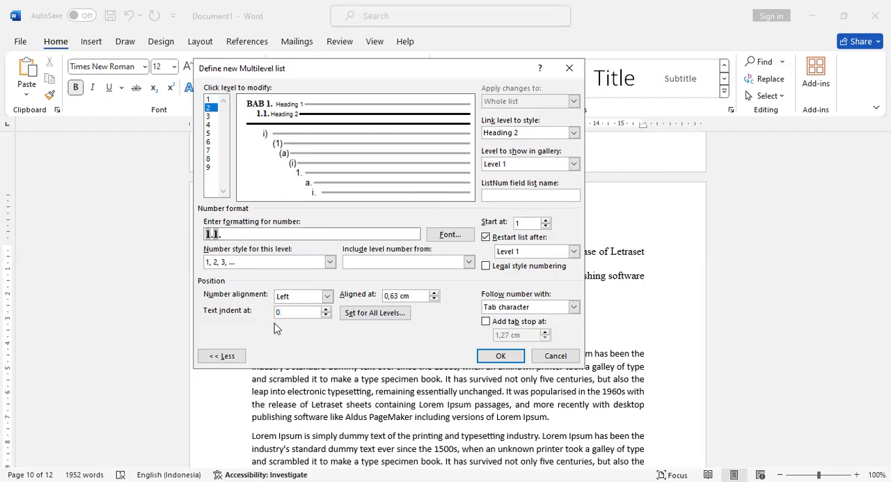
drag(409, 296, 384, 296)
text(0)
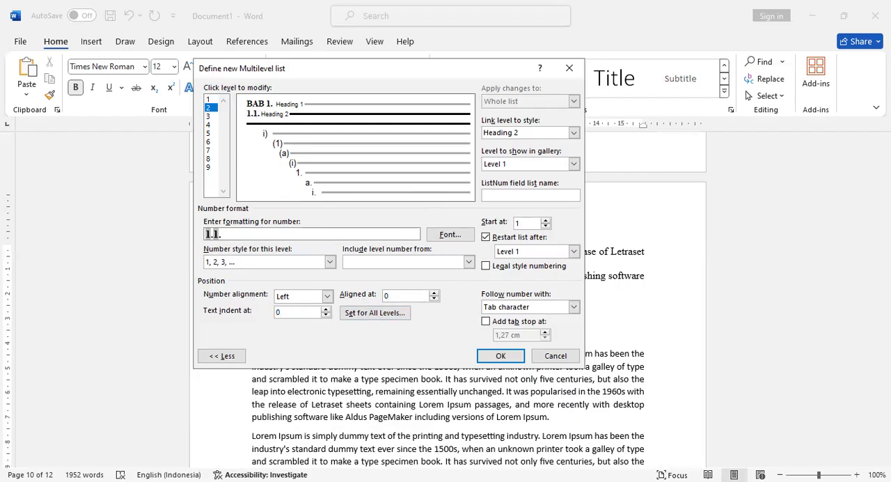
click(540, 307)
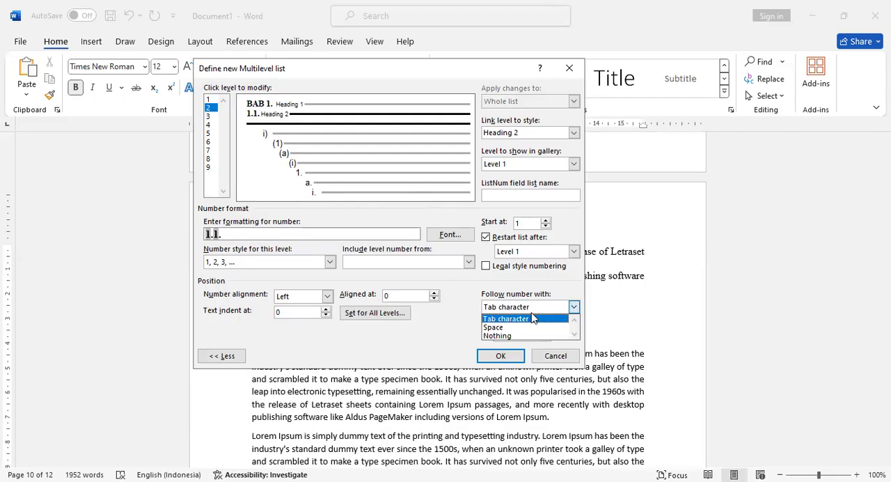
click(519, 328)
click(499, 357)
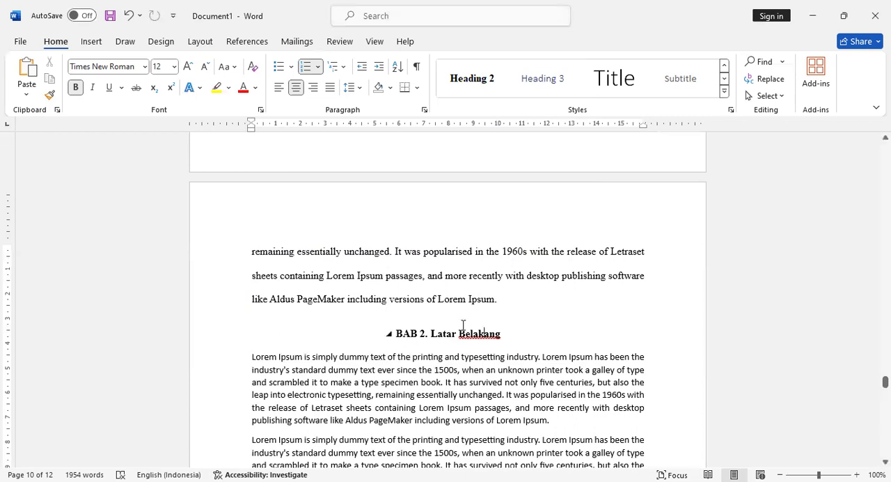
- Reapply Heading 2 to the Latar Belakang subheading and confirm the multilevel list definition again with level 2 numbered 1.1
click(470, 82)
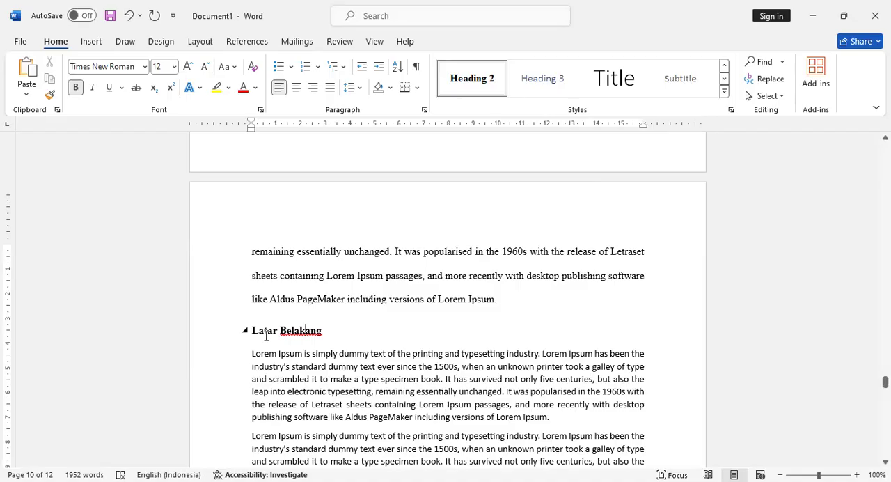
click(344, 66)
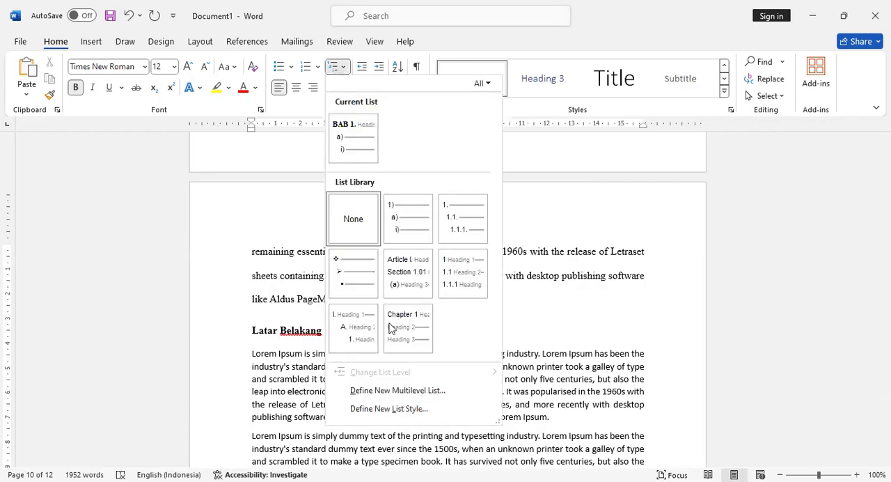
click(415, 391)
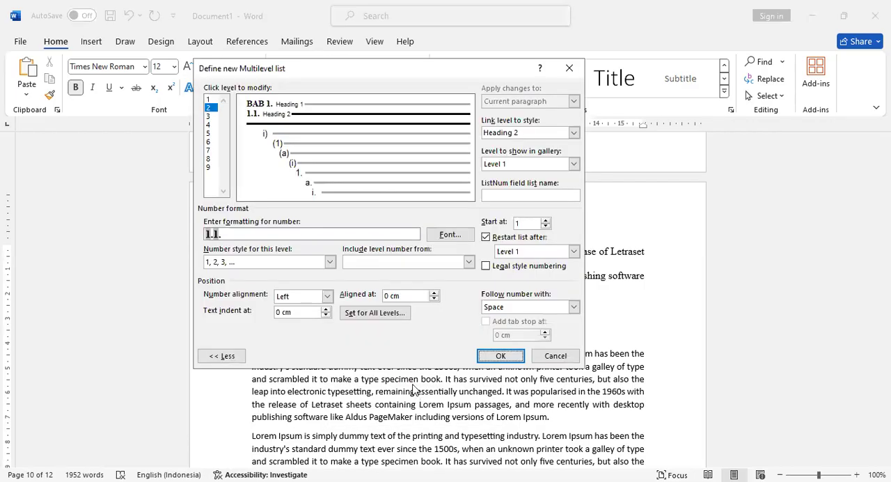
click(500, 355)
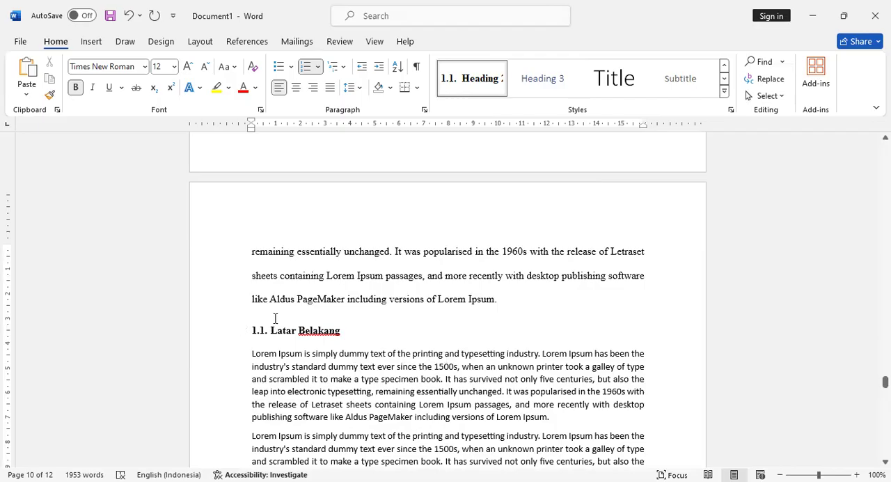
- Apply the #P style to the three body paragraphs between the Latar Belakang and Rumusan Masalah subheadings
scroll(295, 311, down, 3)
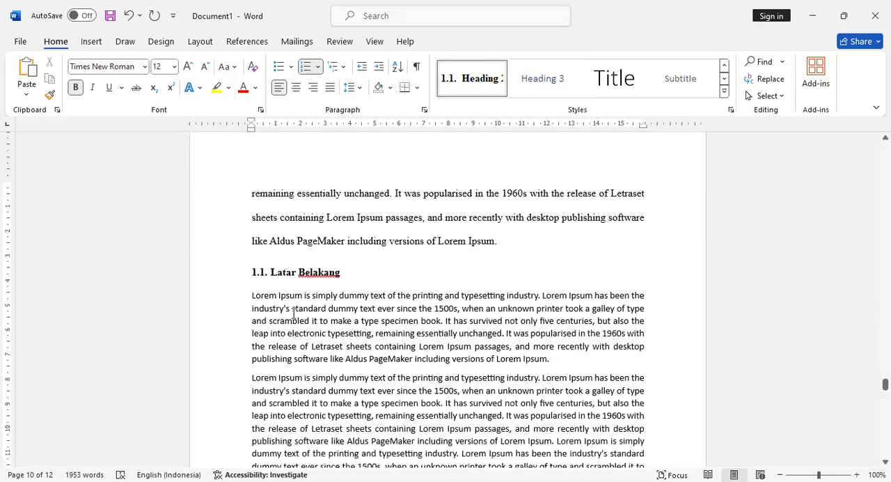
scroll(322, 293, down, 1)
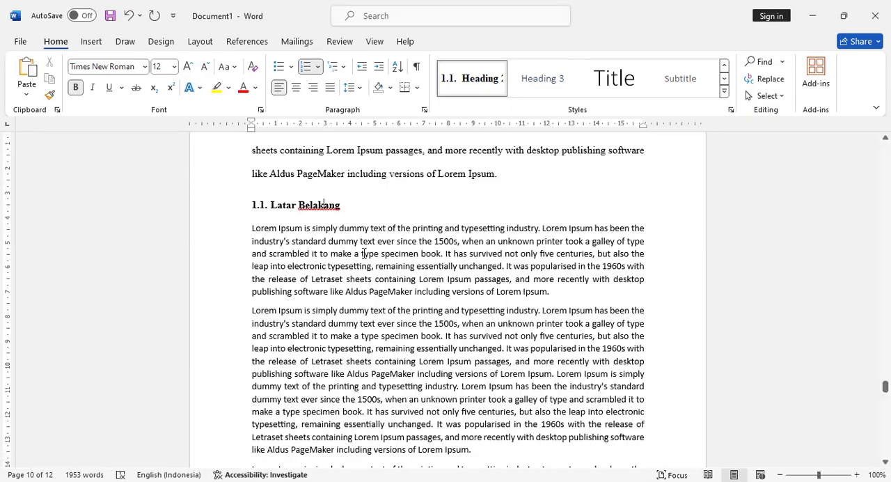
scroll(364, 254, down, 1)
scroll(374, 221, up, 1)
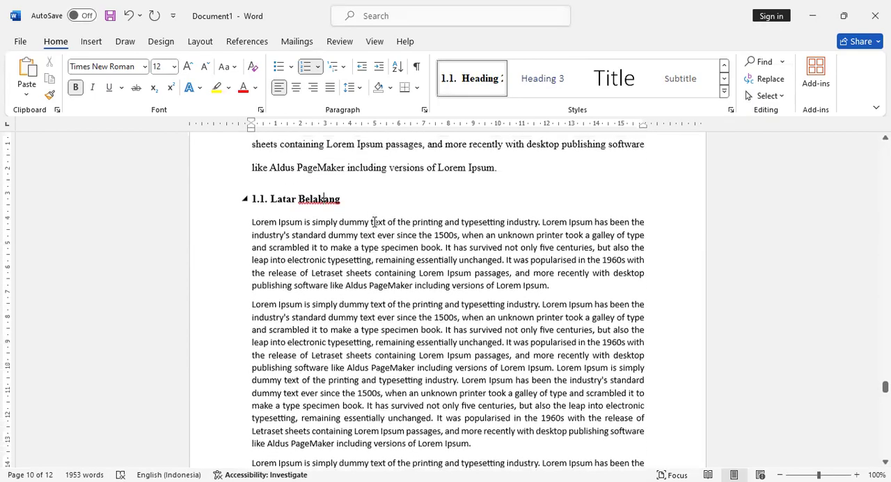
scroll(375, 221, up, 1)
scroll(375, 226, down, 3)
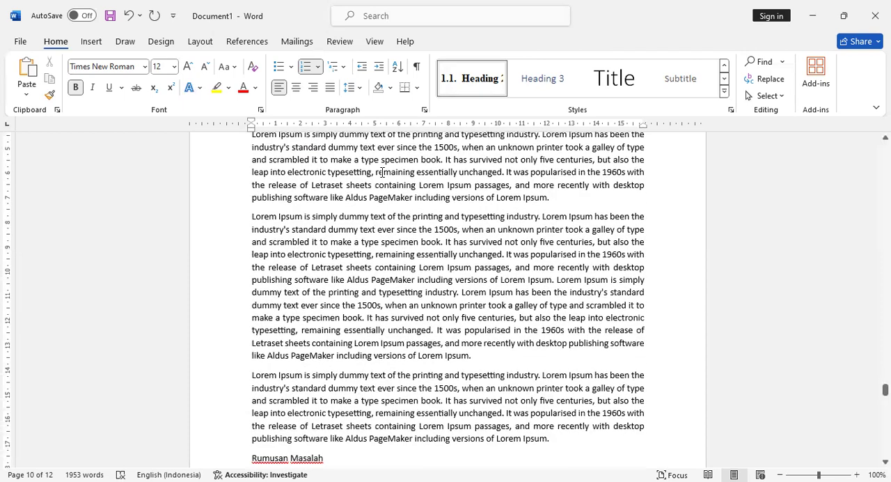
drag(376, 172, 446, 400)
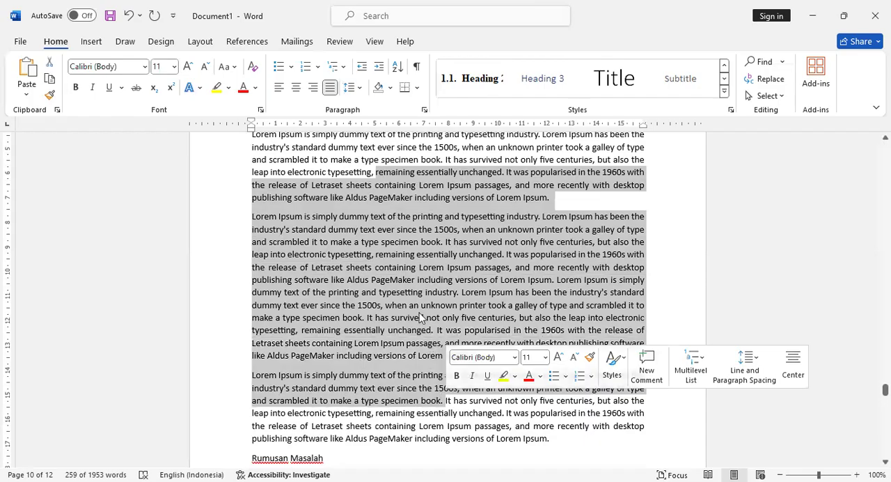
click(724, 68)
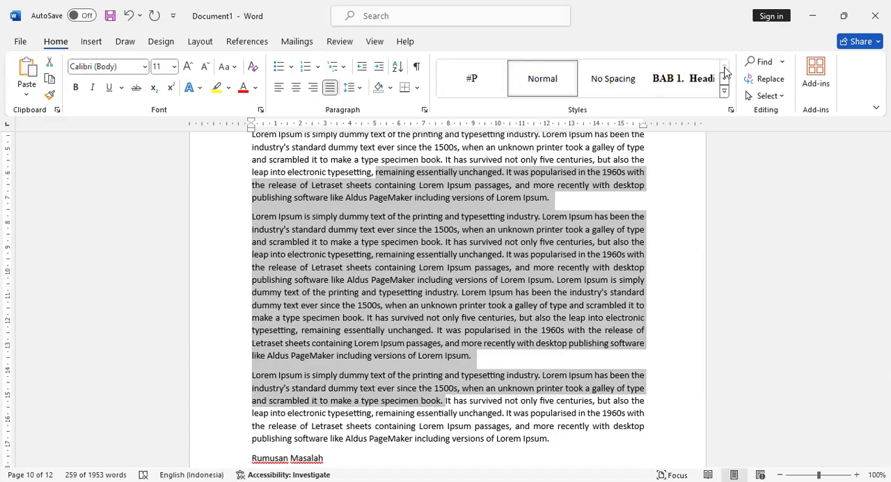
click(472, 86)
- Apply the numbered Heading 2 style to the Rumusan Masalah subheading
scroll(417, 258, down, 5)
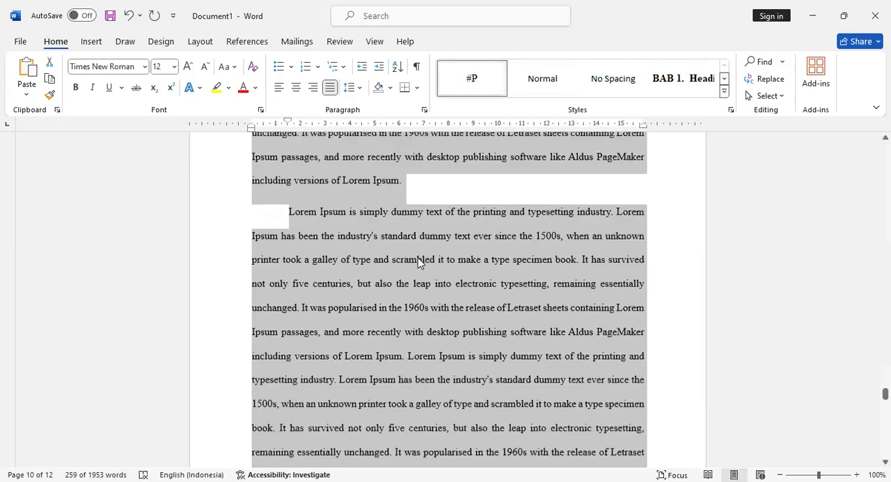
scroll(419, 258, down, 4)
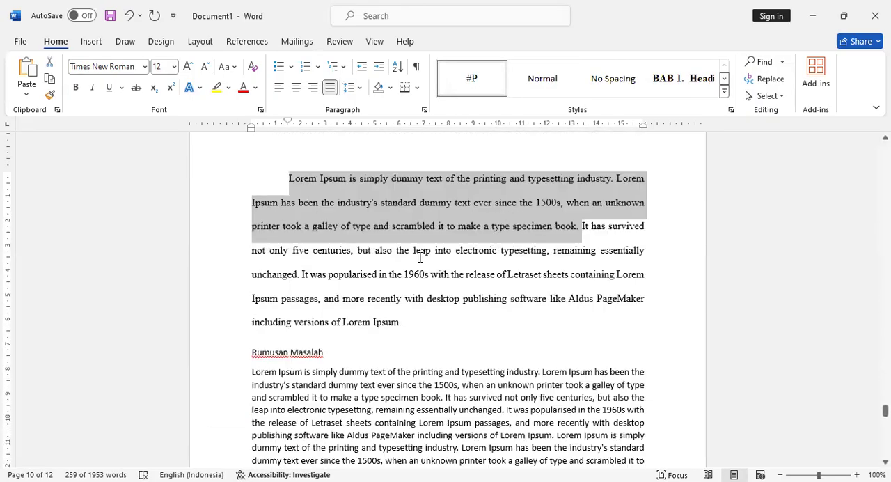
click(296, 352)
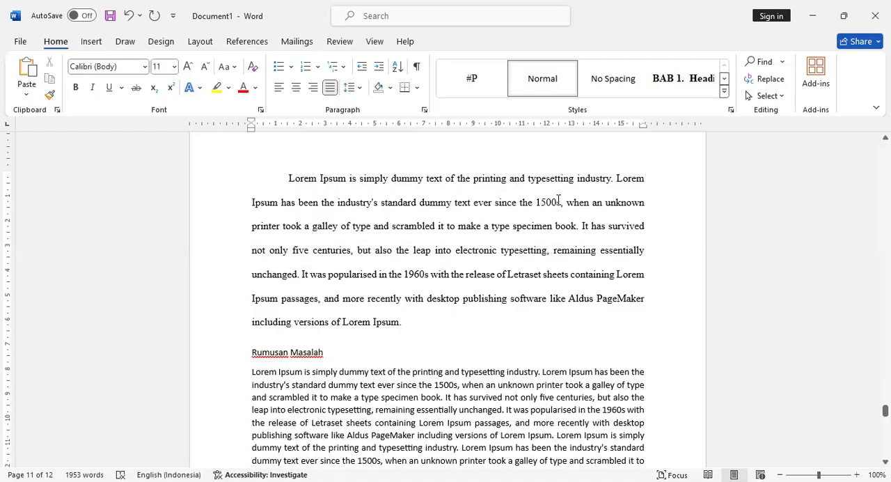
click(724, 82)
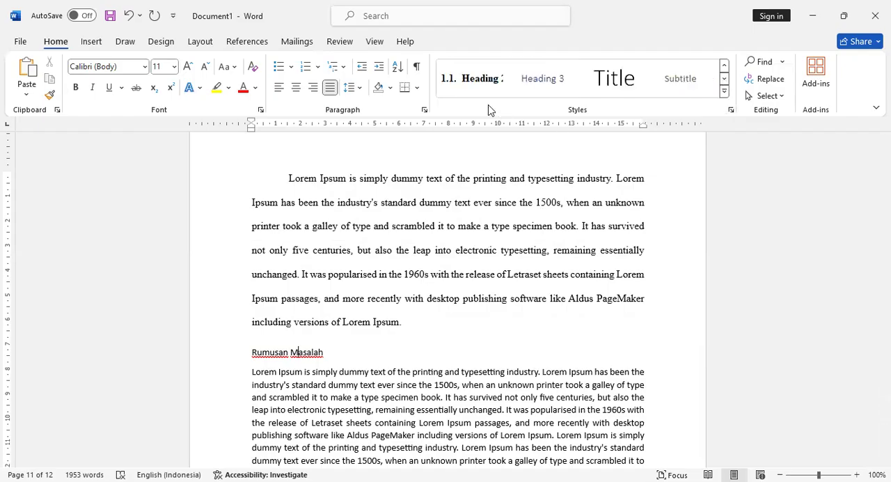
click(503, 89)
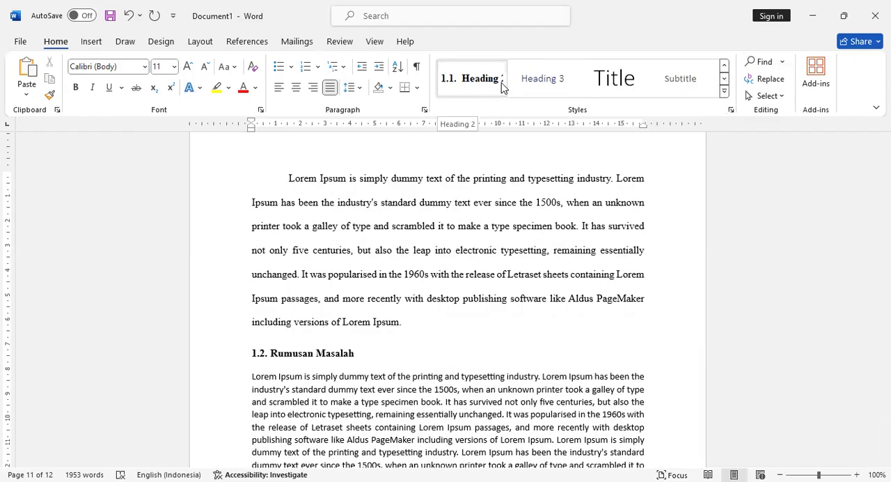
click(503, 86)
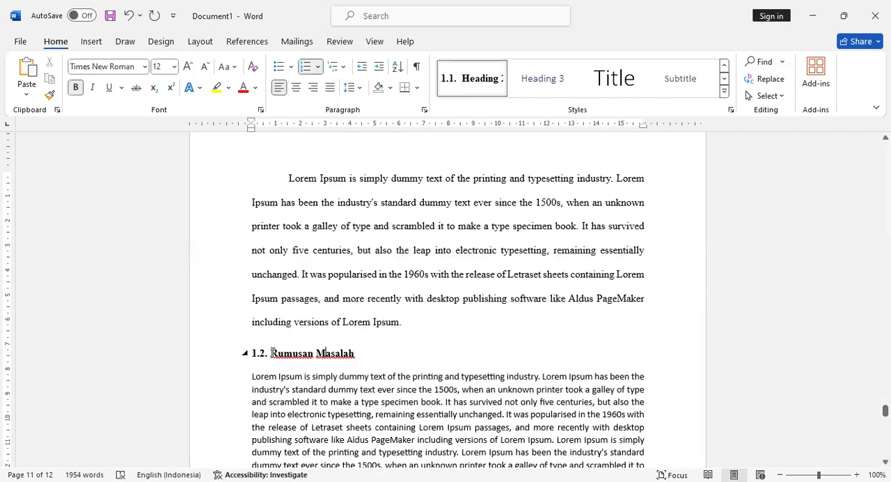
scroll(256, 358, down, 5)
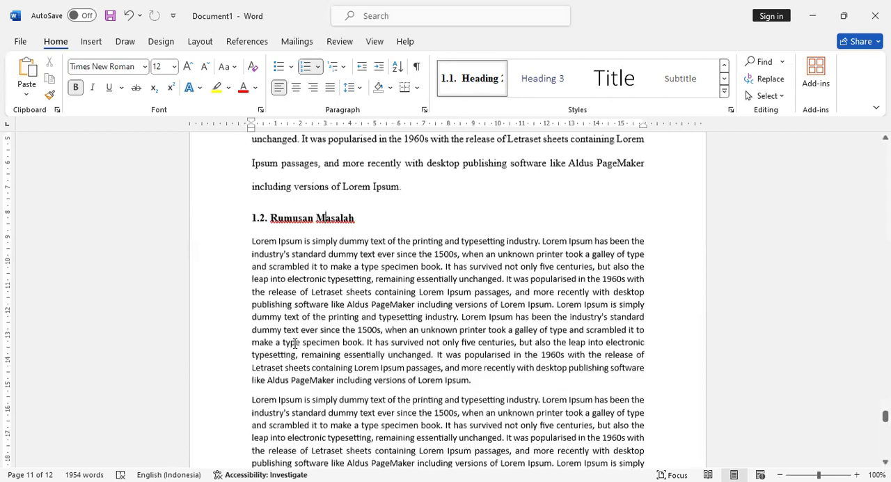
- Apply the #P style to the two body paragraphs under the Rumusan Masalah subheading
click(348, 257)
drag(352, 276, 380, 341)
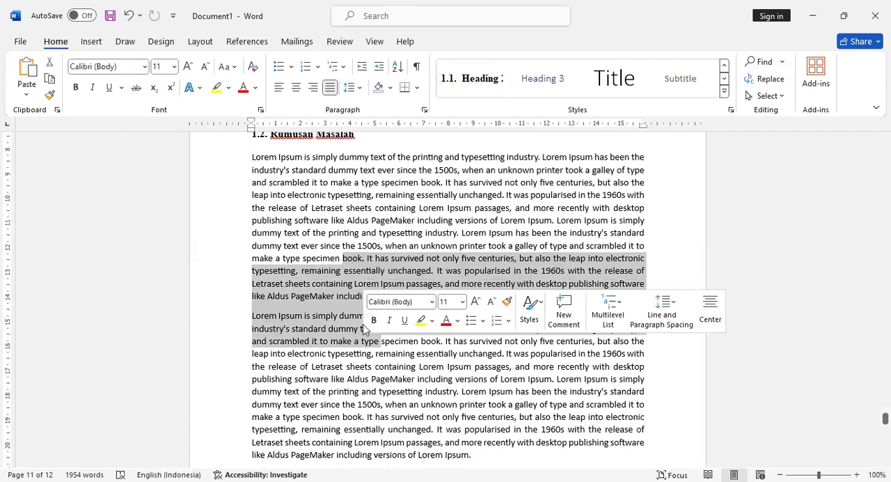
click(724, 68)
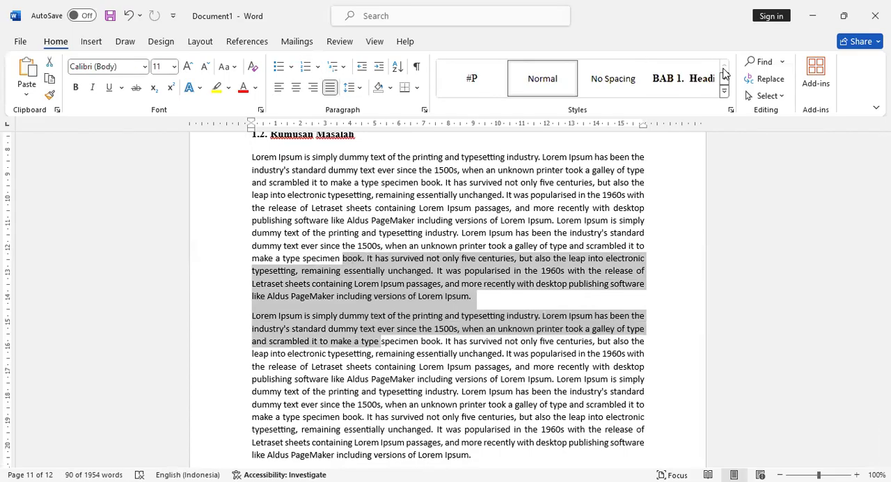
click(471, 77)
- Apply the numbered Heading 2 style to the Tujuan Penelitian subheading
scroll(421, 258, down, 15)
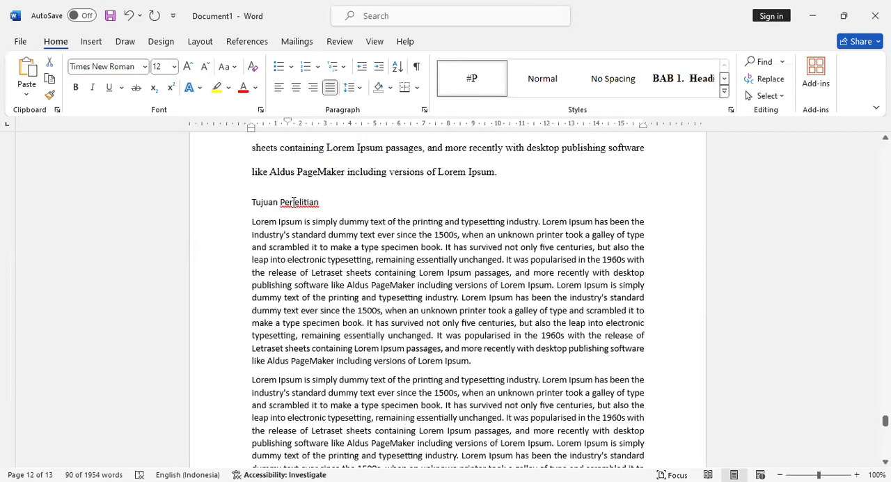
click(293, 203)
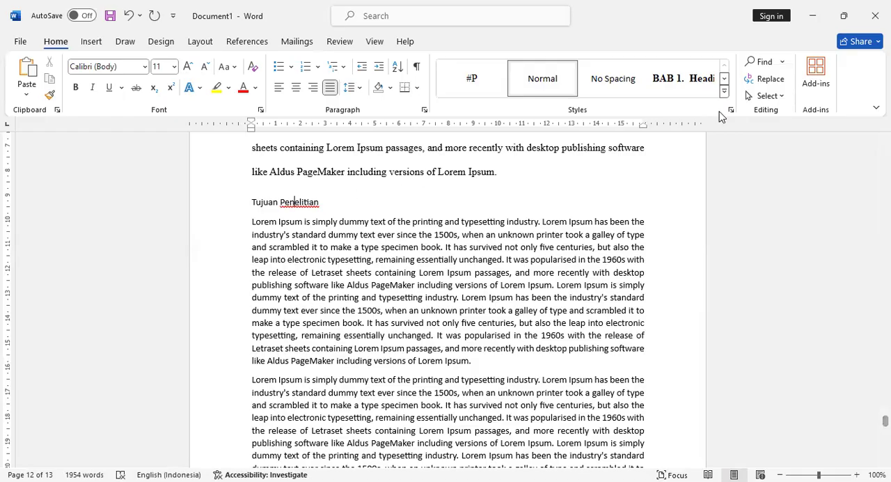
click(724, 79)
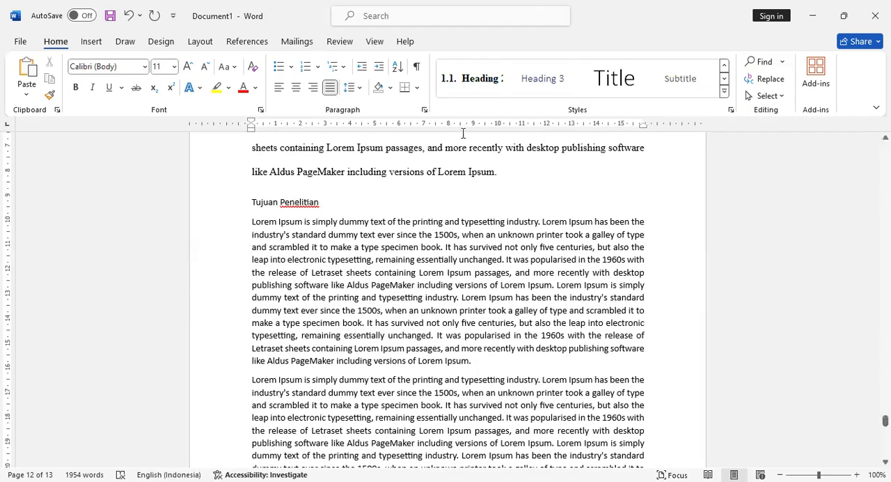
click(477, 89)
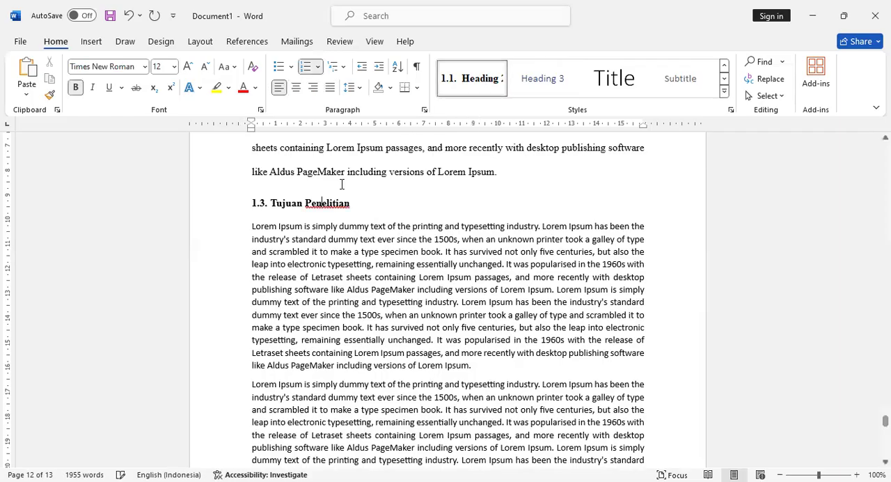
- Apply the #P style to the three body paragraphs under the Tujuan Penelitian subheading
scroll(324, 230, down, 3)
scroll(327, 229, down, 2)
drag(374, 185, 418, 410)
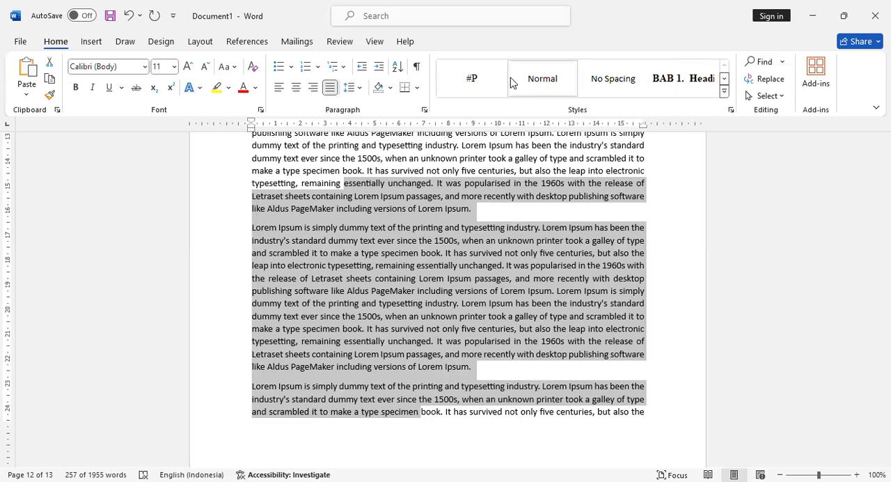
click(471, 79)
scroll(427, 349, down, 5)
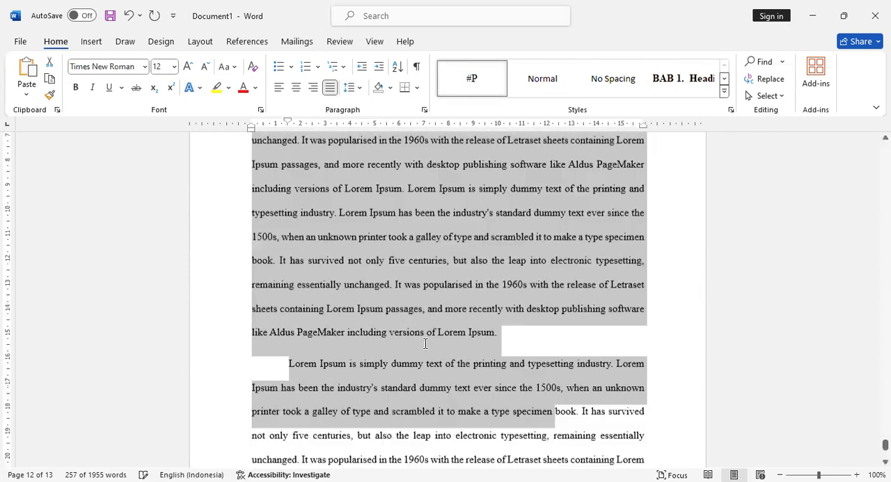
scroll(425, 344, down, 5)
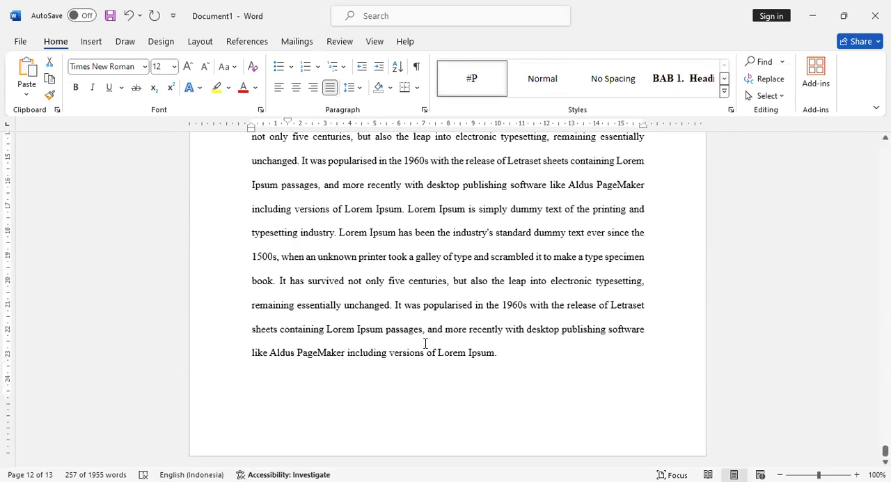
click(511, 359)
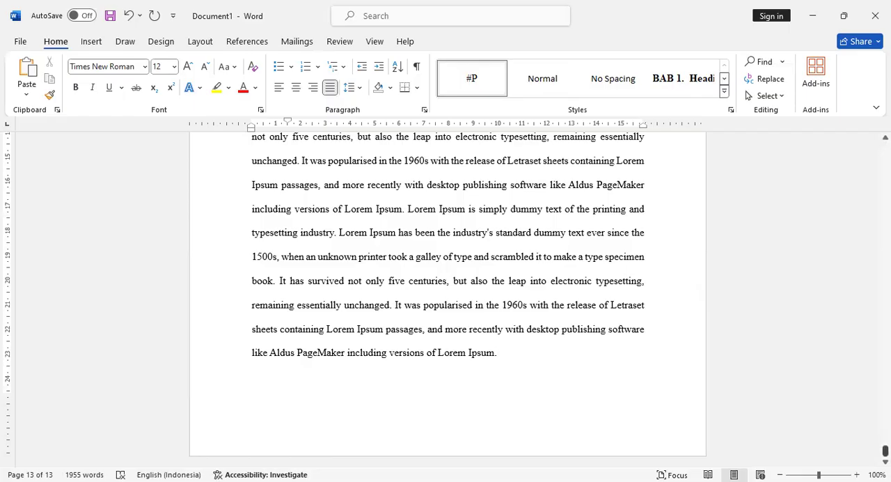
- Review the PENDAHULUAN chapter from its BAB 1 heading through all numbered subheadings and body paragraphs
drag(886, 451, 885, 429)
drag(885, 378, 884, 339)
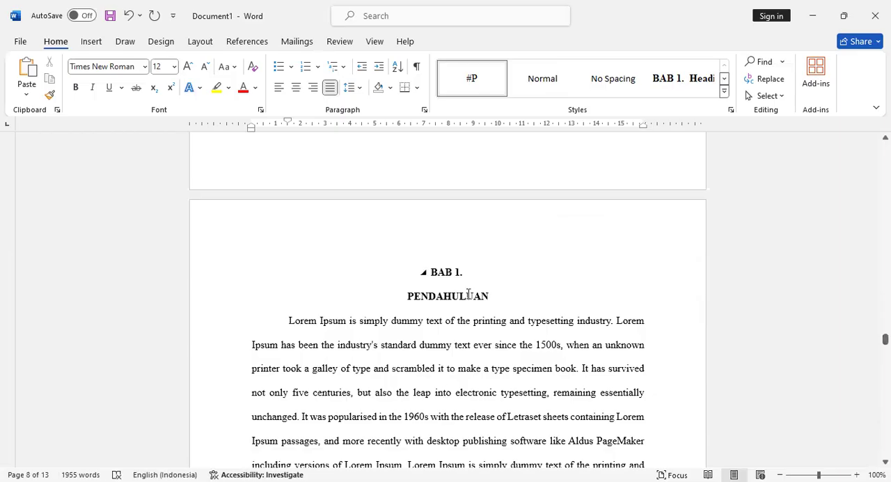
scroll(465, 291, down, 2)
scroll(358, 266, down, 4)
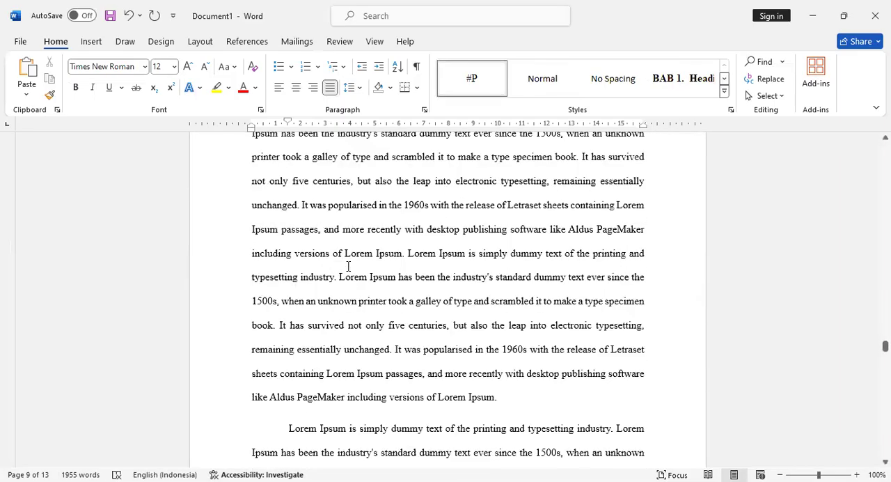
scroll(348, 266, down, 8)
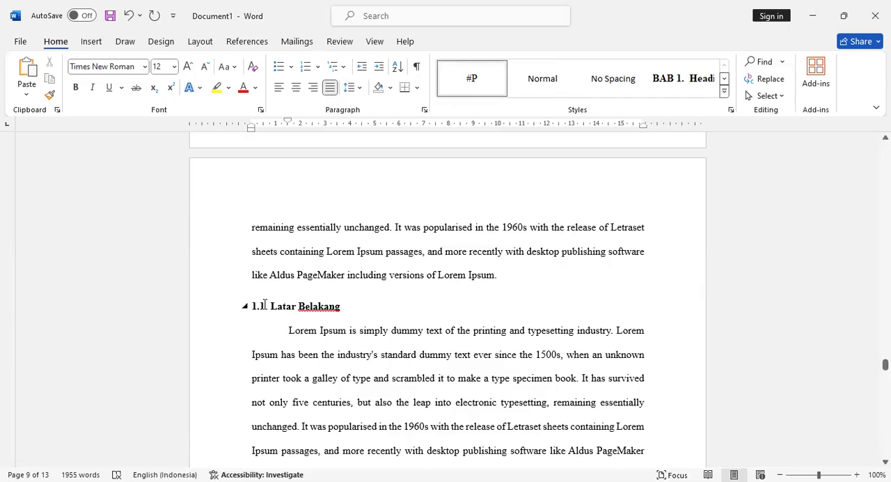
scroll(259, 306, down, 20)
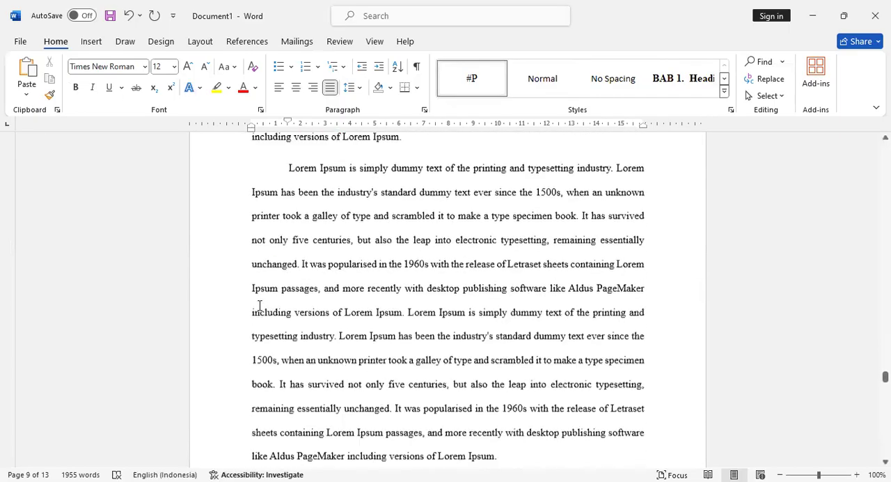
scroll(267, 304, down, 5)
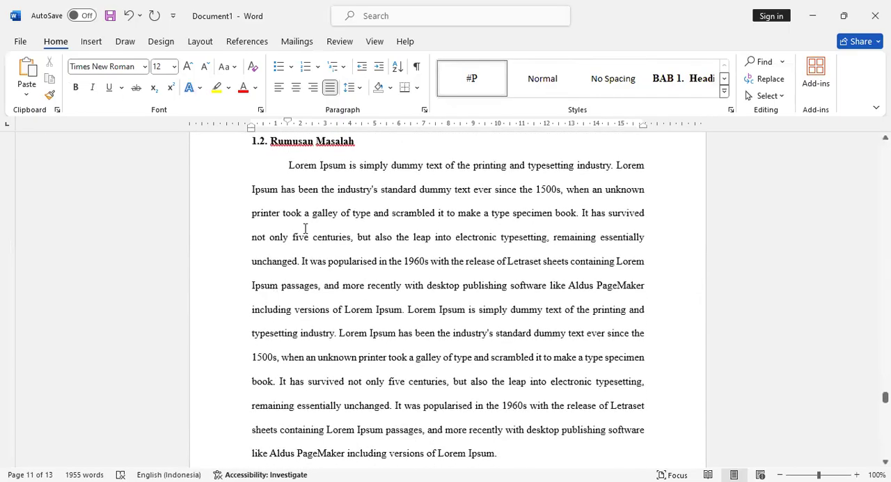
scroll(317, 183, up, 1)
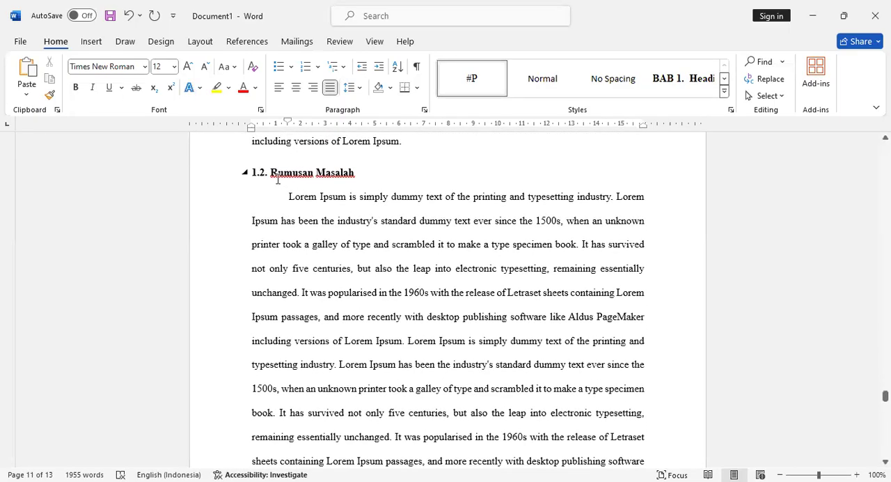
scroll(390, 261, down, 15)
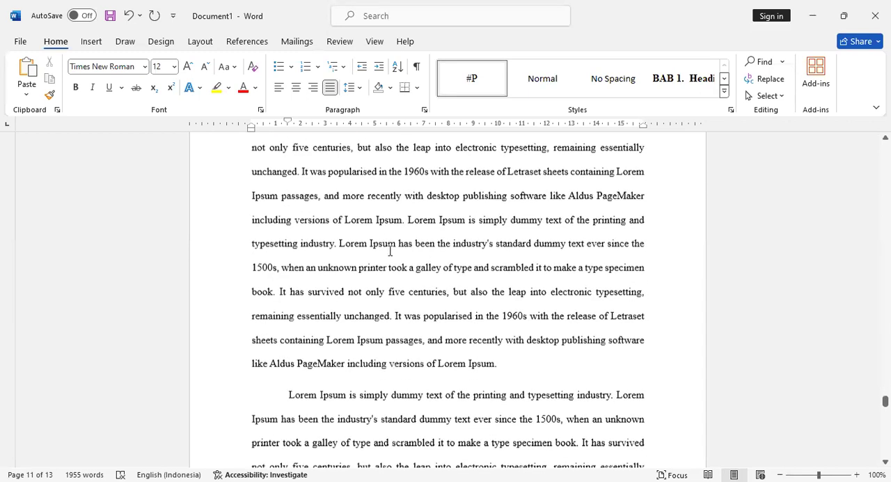
scroll(390, 261, down, 1)
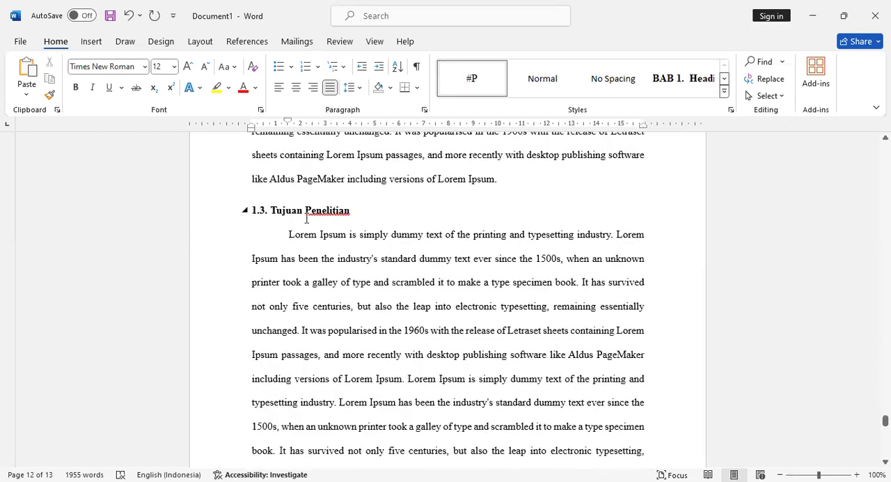
scroll(259, 214, down, 9)
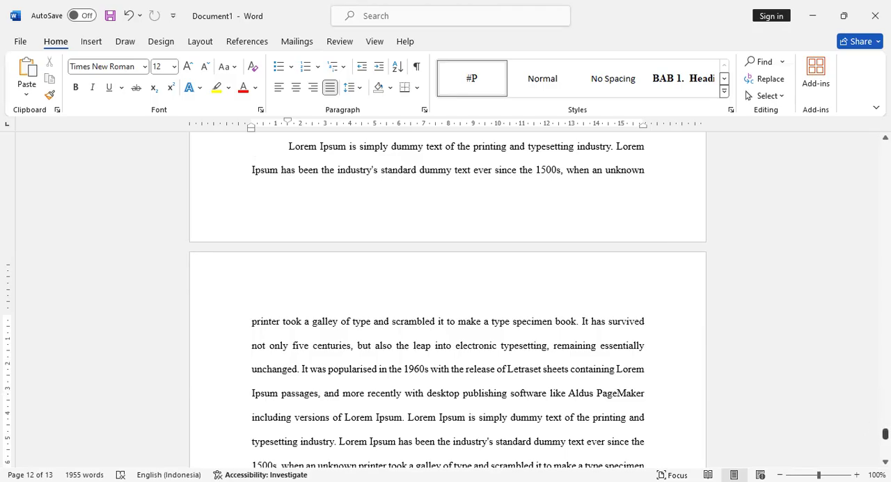
- Open the footer of the LEMBAR PENGESAHAN page for editing and check the section labels around the cover page's footer
drag(886, 434, 885, 148)
scroll(469, 256, down, 6)
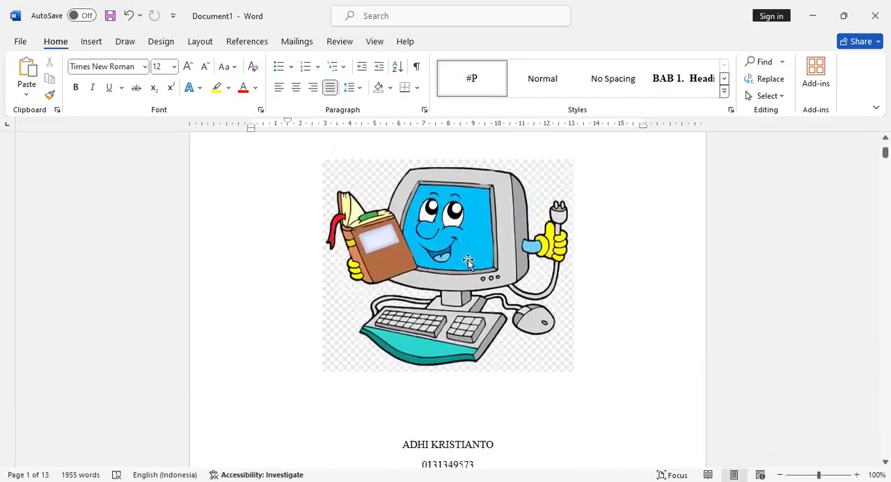
scroll(468, 267, down, 5)
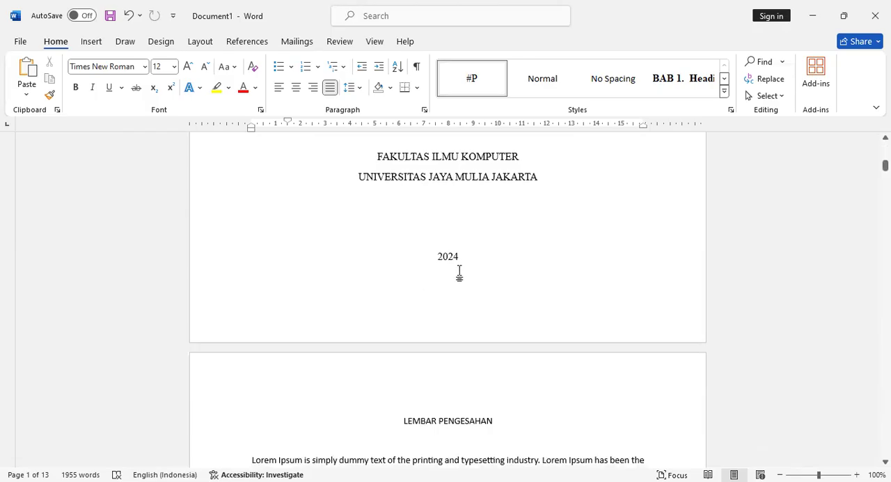
scroll(470, 272, down, 5)
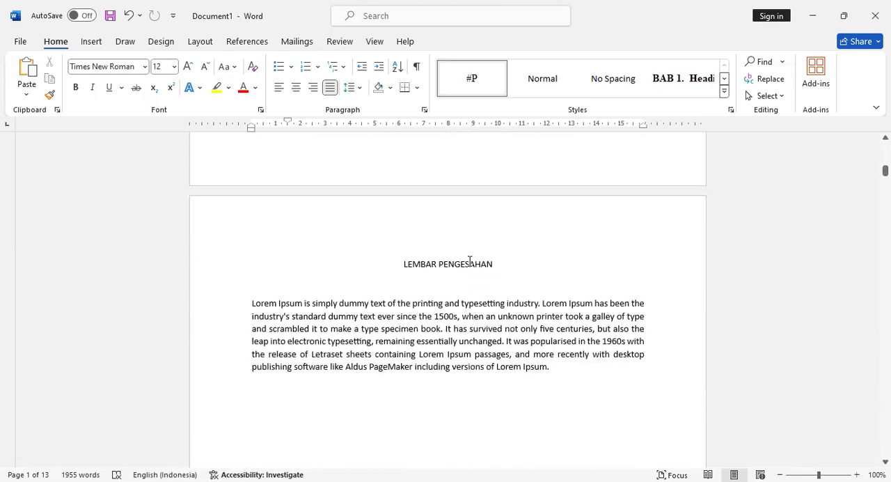
scroll(368, 295, down, 5)
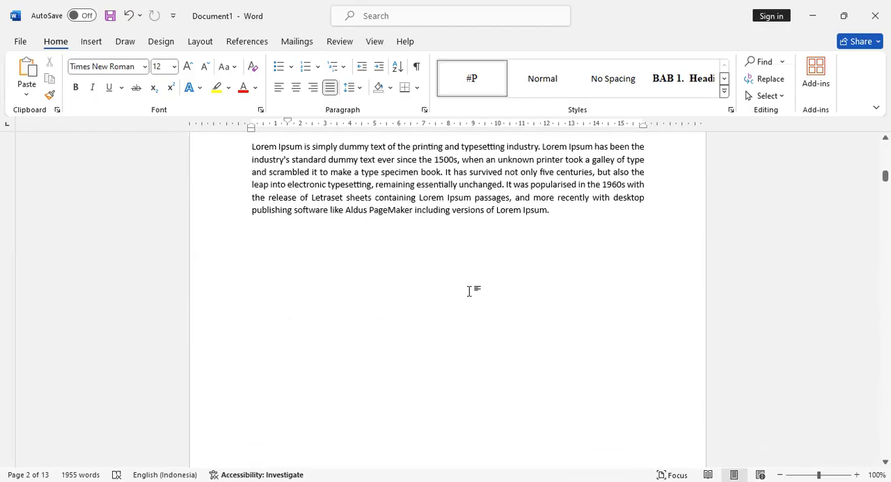
scroll(462, 309, down, 3)
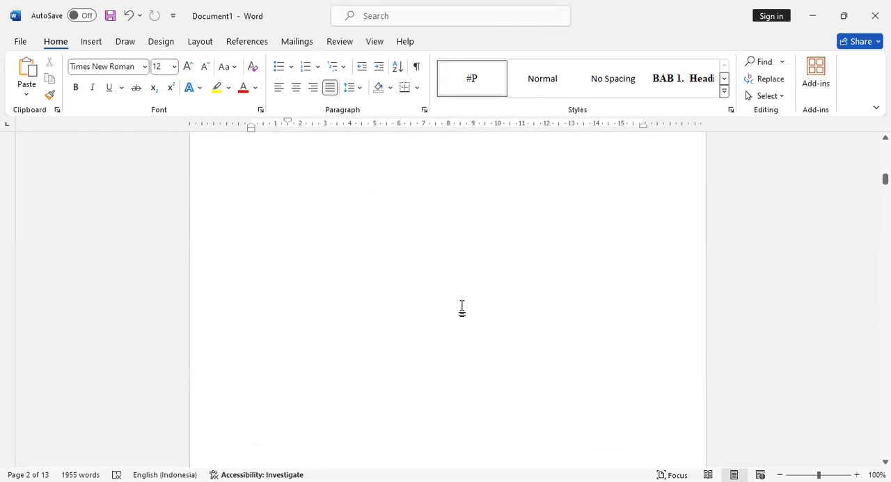
scroll(459, 311, down, 2)
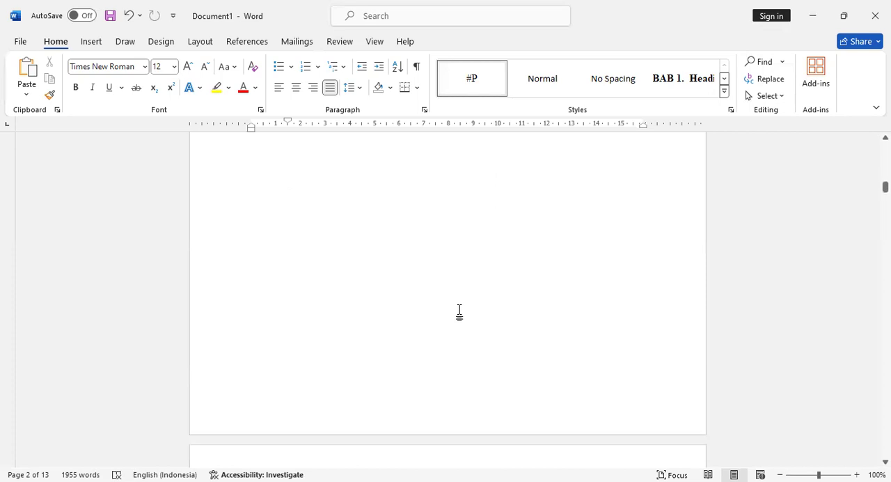
double_click(437, 372)
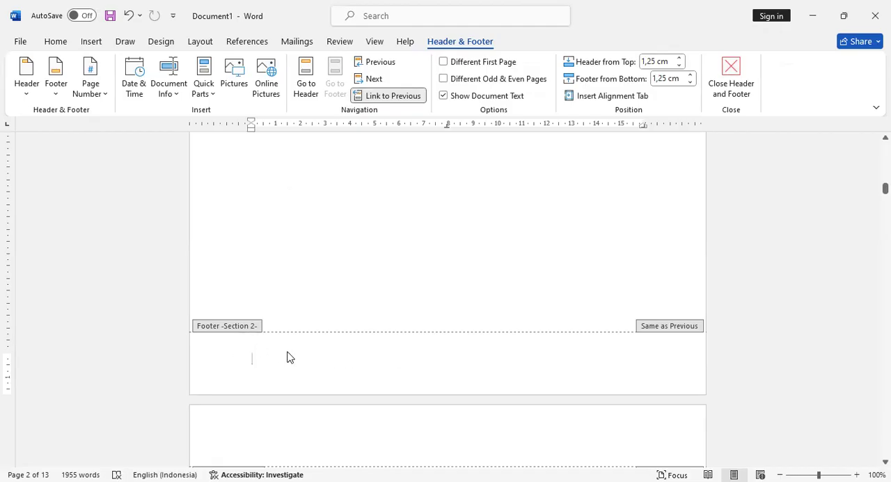
scroll(286, 358, up, 5)
scroll(348, 368, up, 10)
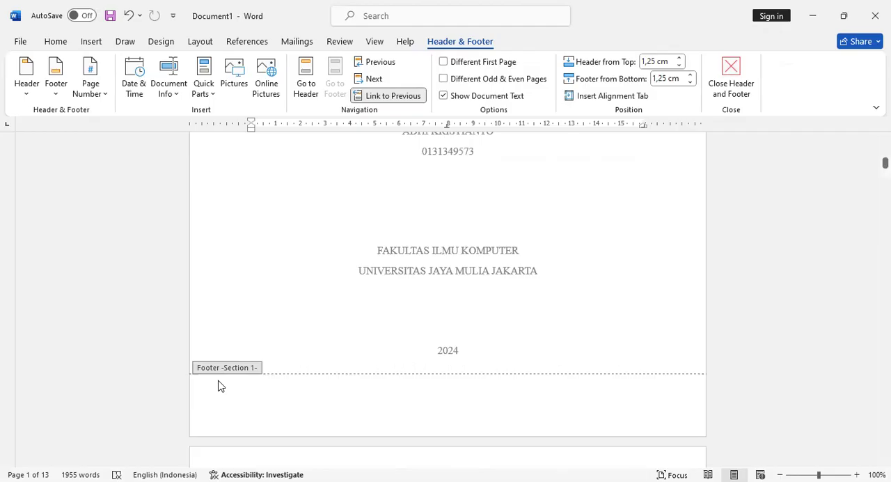
scroll(340, 364, down, 3)
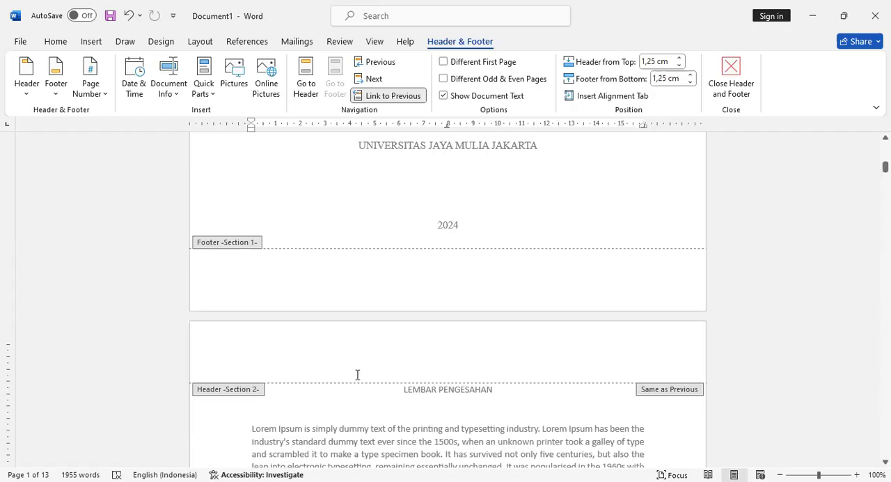
- Unlink the Section 2 footer on the LEMBAR PENGESAHAN page from the previous section
scroll(357, 375, down, 10)
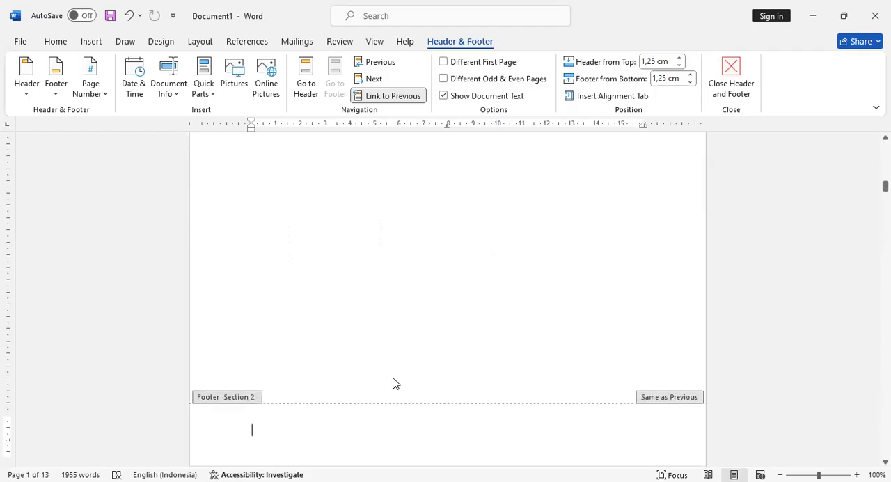
scroll(393, 383, down, 1)
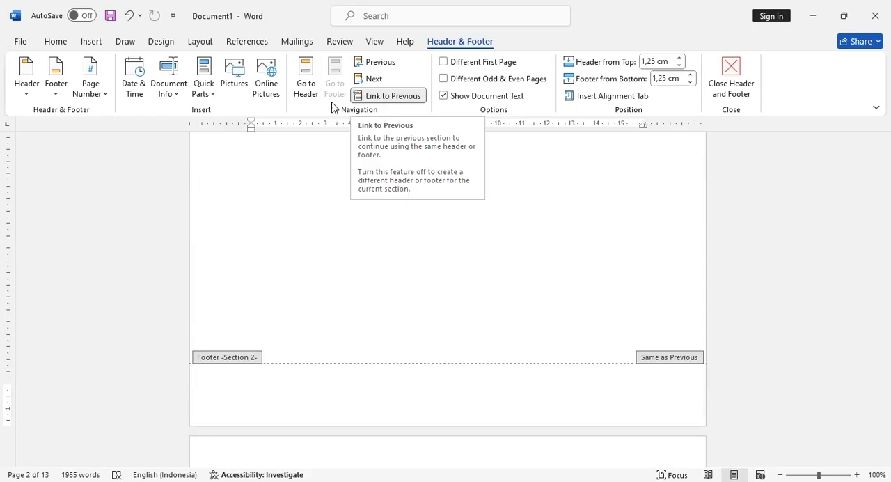
click(390, 98)
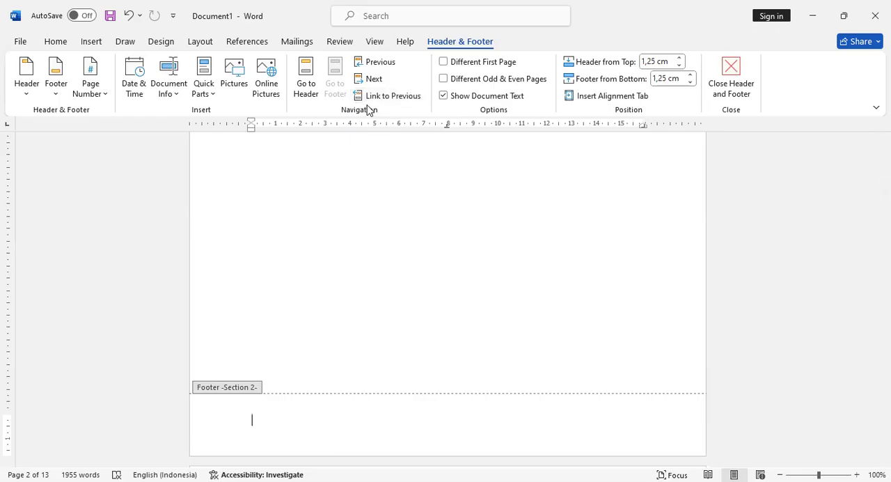
- Set Section 2's page number format to i, ii, iii and start its numbering at i
scroll(425, 257, up, 10)
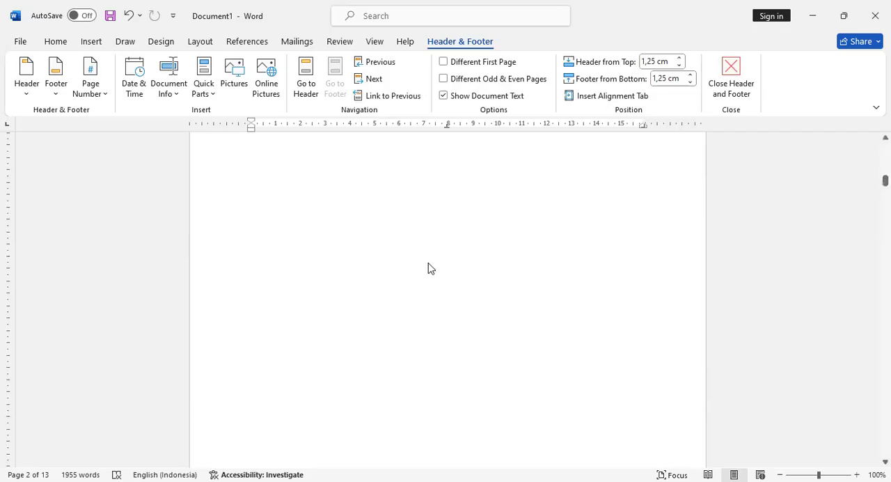
scroll(446, 336, down, 12)
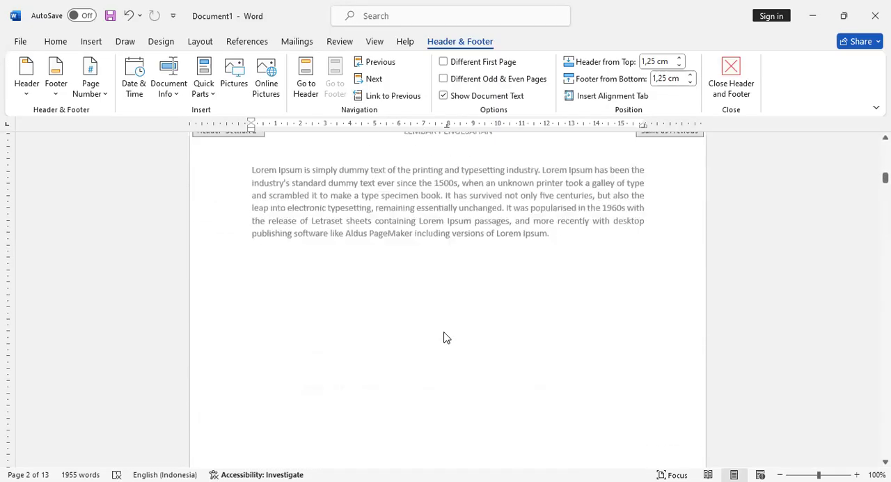
scroll(458, 328, down, 1)
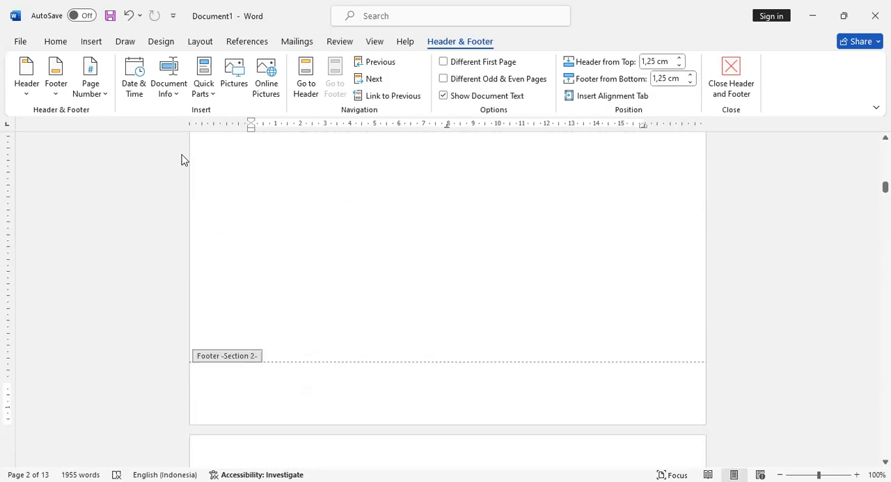
click(102, 101)
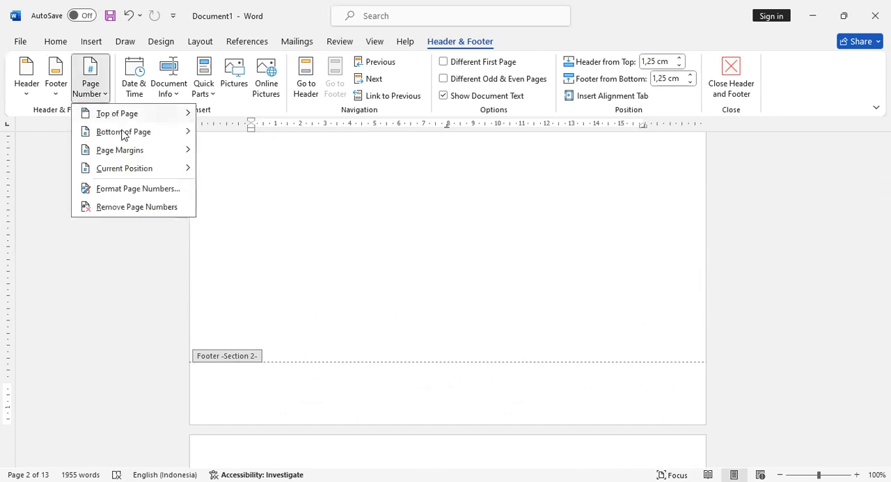
click(149, 196)
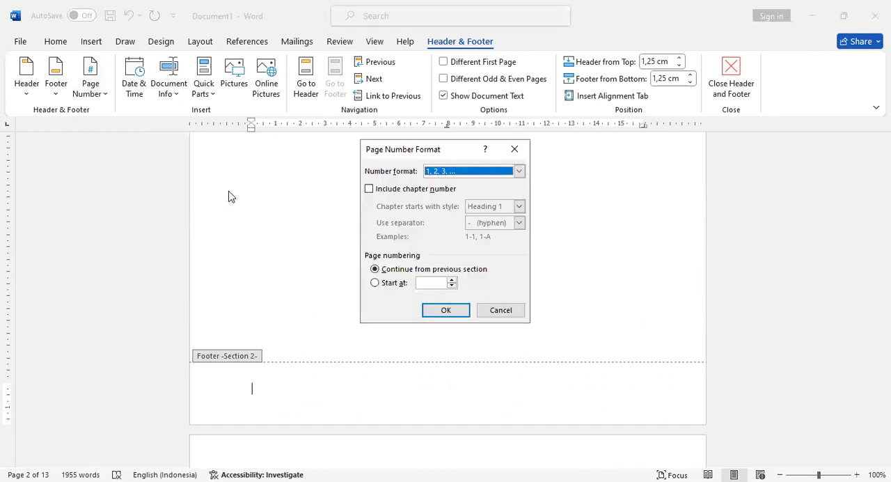
click(453, 173)
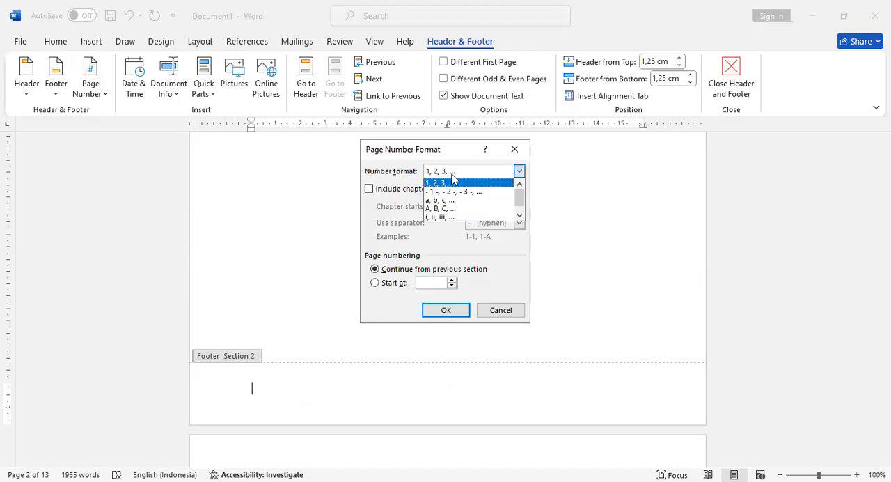
click(452, 218)
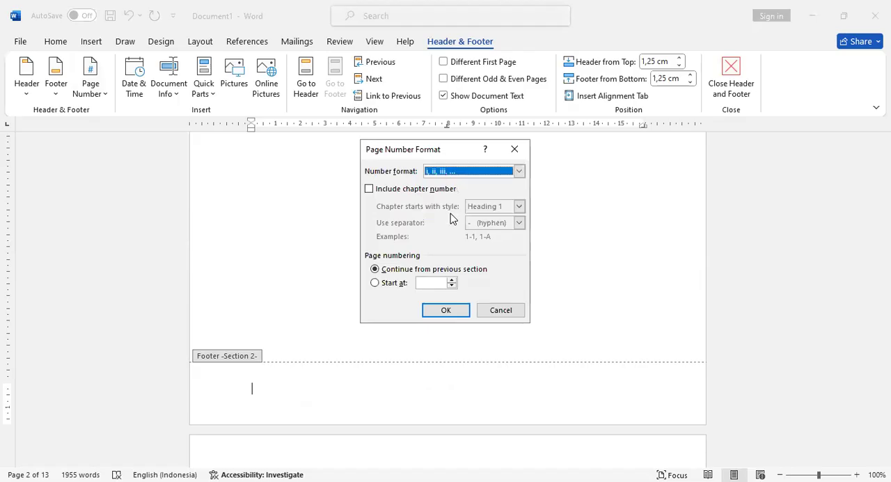
click(395, 282)
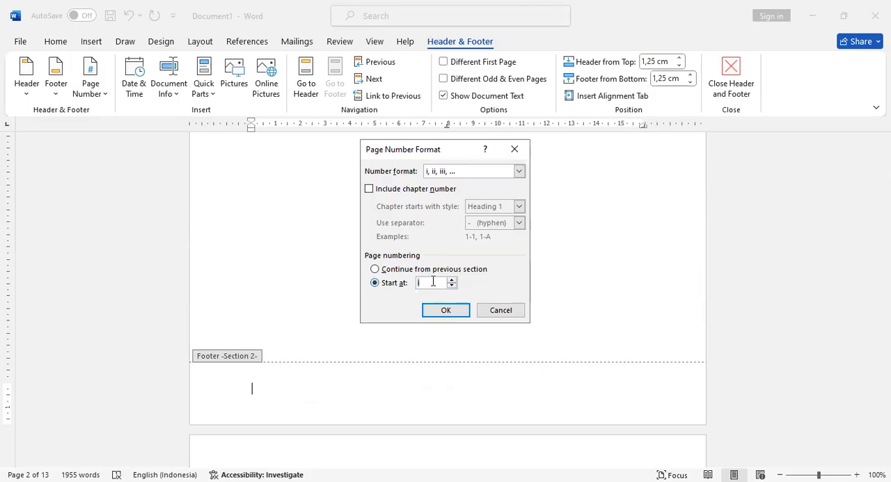
click(448, 311)
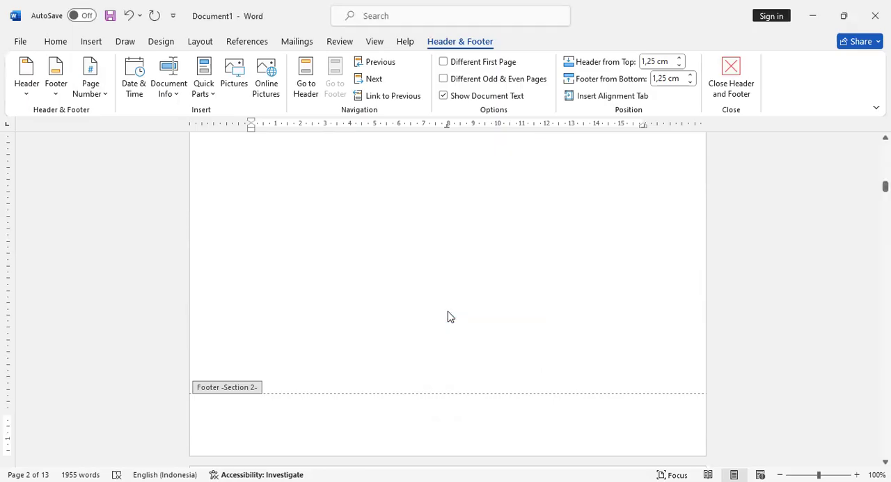
- Insert the centred Plain Number 2 page number at the bottom of Section 2's pages and close footer editing
click(94, 98)
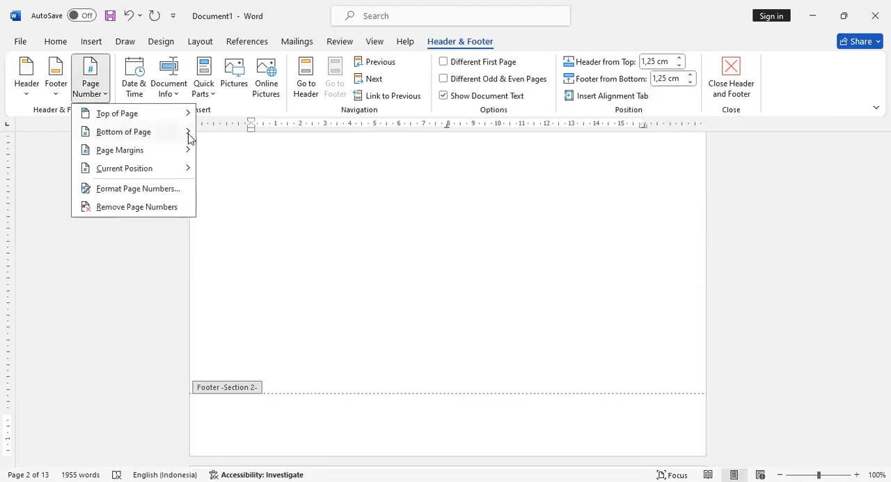
mouse_move(189, 133)
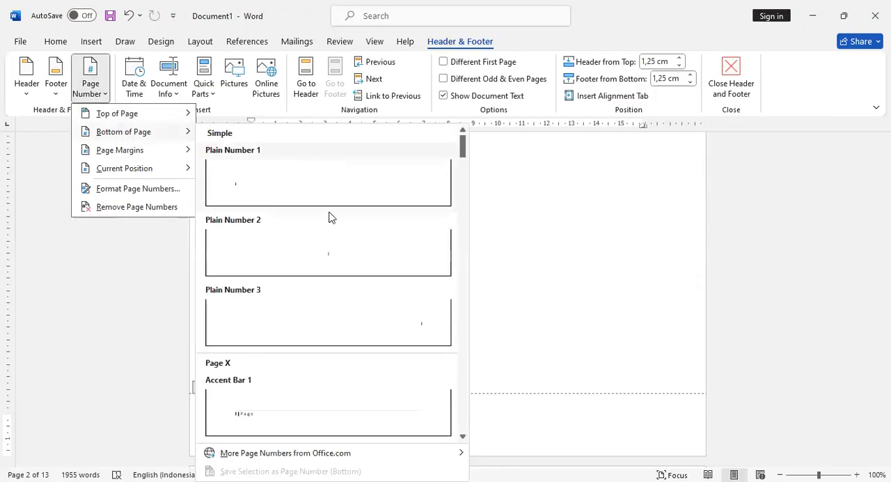
click(342, 258)
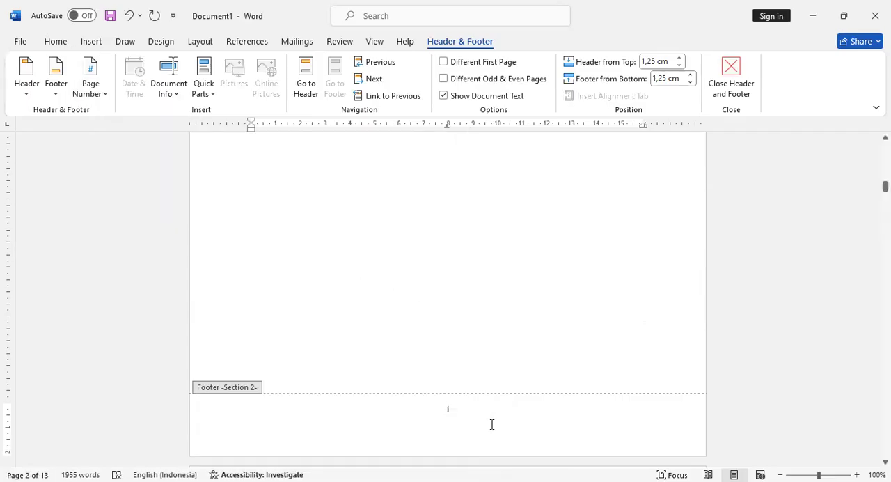
scroll(492, 424, up, 10)
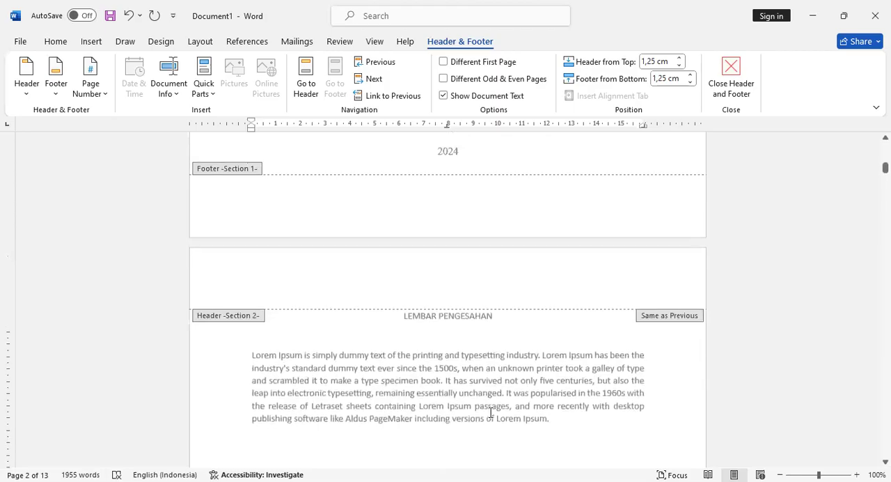
scroll(481, 362, up, 3)
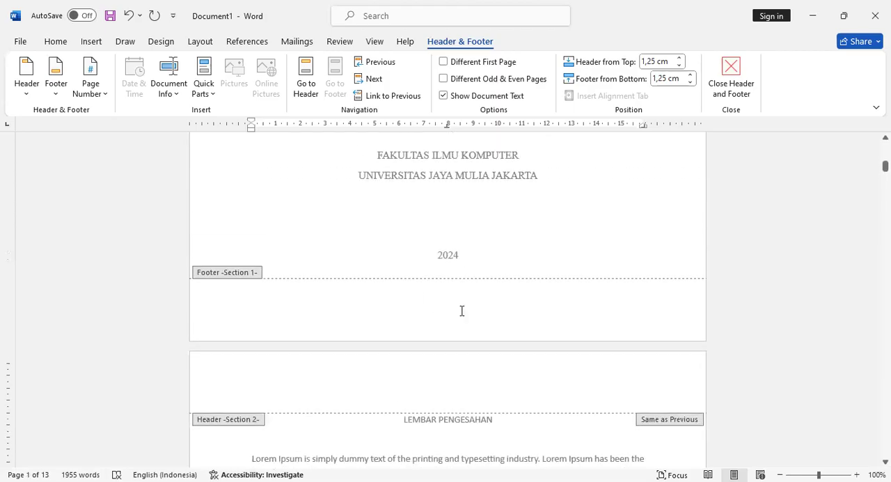
scroll(461, 311, down, 20)
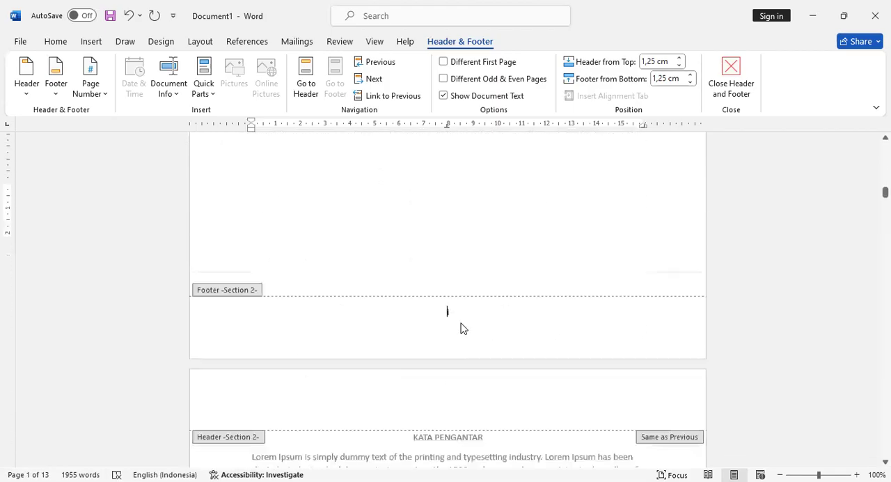
scroll(458, 269, up, 20)
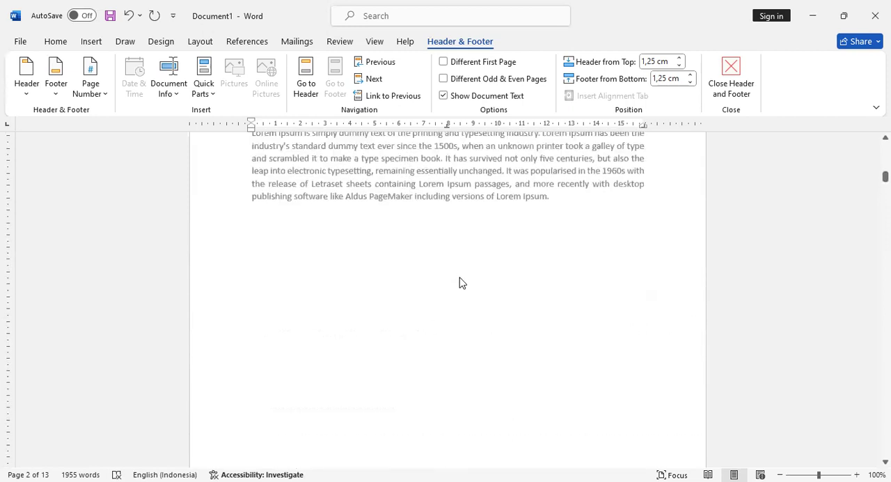
scroll(459, 281, down, 15)
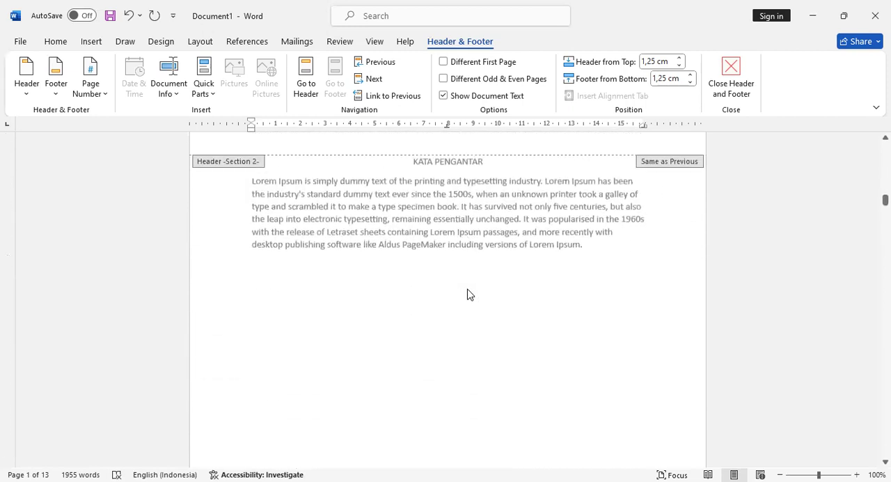
scroll(467, 295, up, 5)
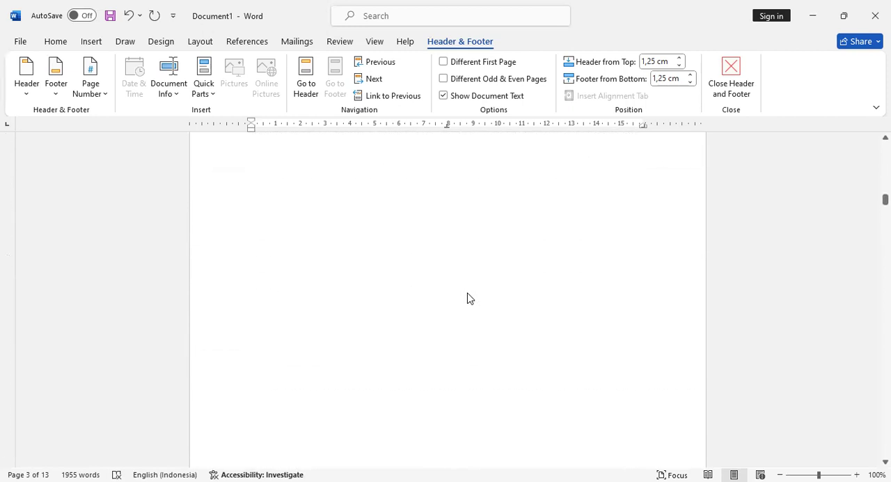
scroll(467, 298, down, 10)
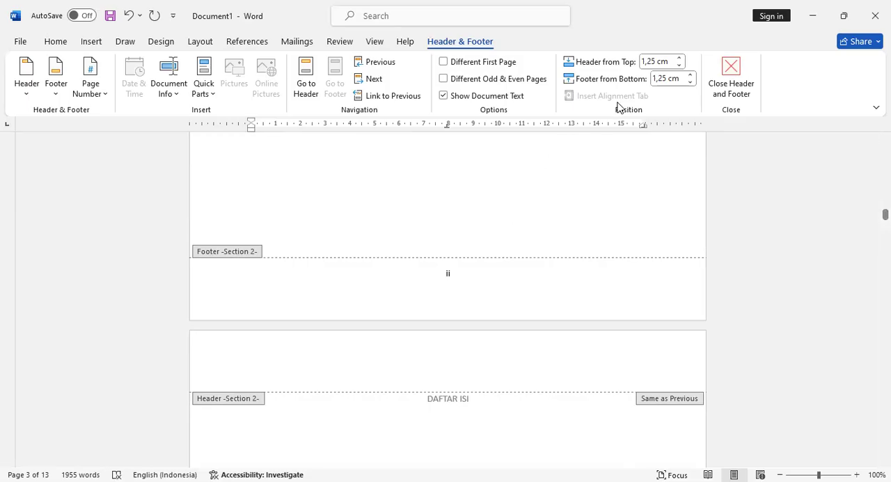
click(743, 75)
- Check the page numbers at the foot of the front matter pages through the first page of BAB 1
scroll(538, 283, up, 6)
scroll(538, 283, down, 2)
scroll(537, 283, down, 10)
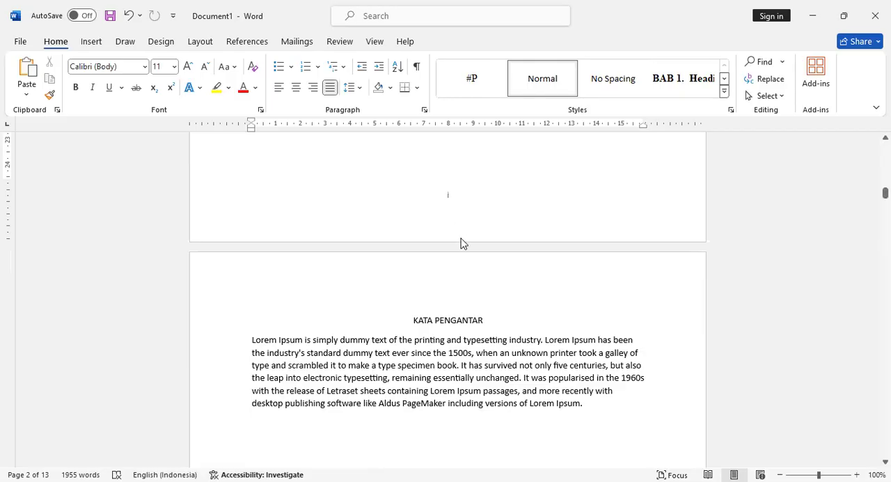
scroll(461, 243, down, 10)
scroll(464, 257, down, 12)
scroll(475, 278, down, 20)
scroll(475, 295, down, 20)
scroll(475, 301, down, 11)
scroll(475, 296, up, 4)
scroll(475, 296, up, 3)
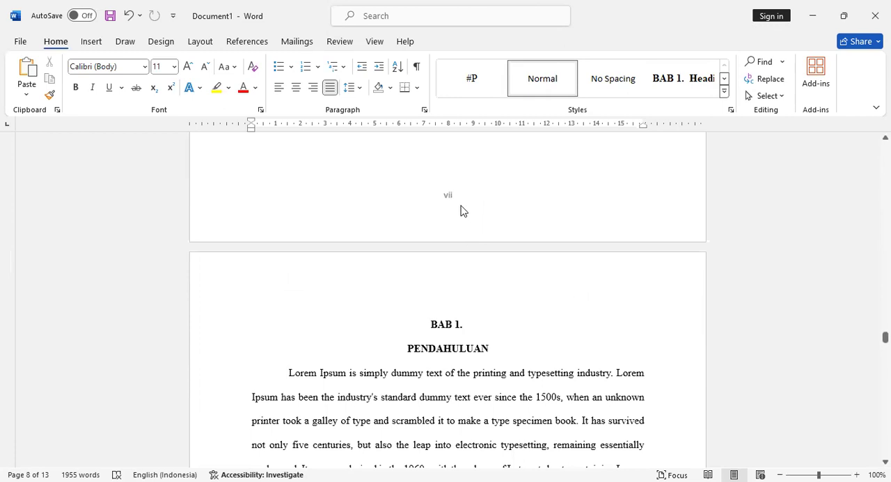
scroll(461, 224, up, 8)
scroll(461, 233, up, 5)
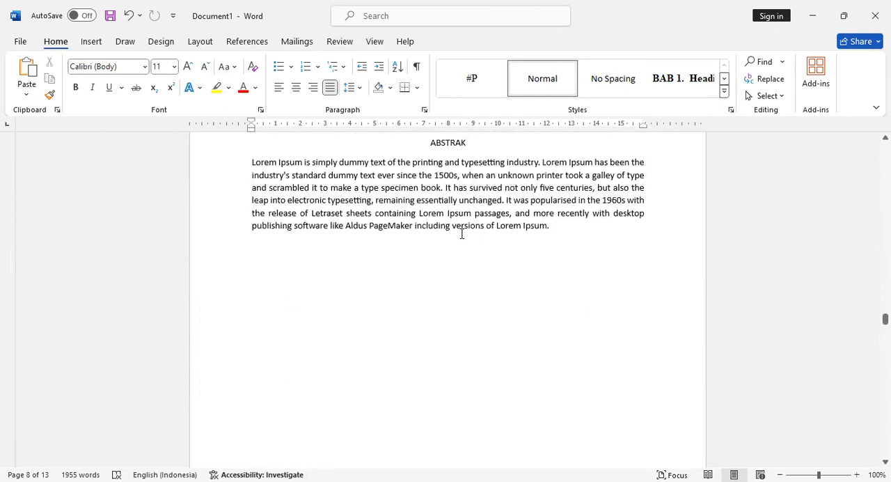
scroll(467, 241, down, 6)
scroll(467, 241, down, 15)
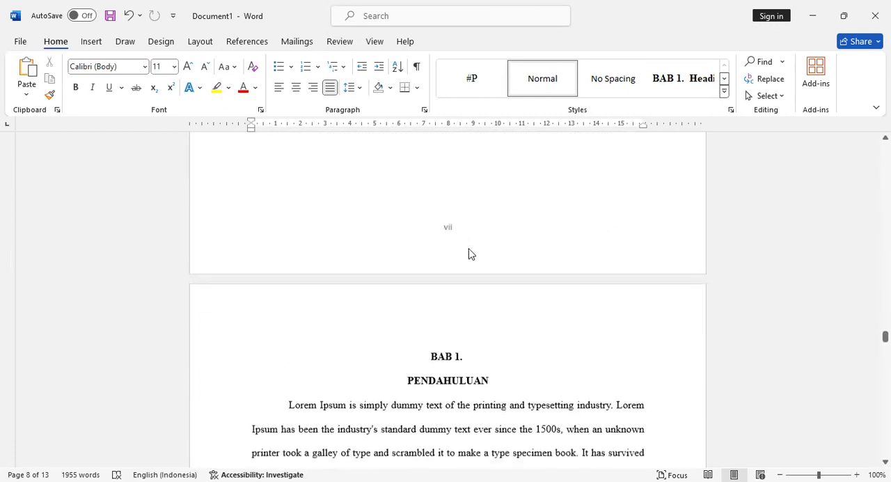
scroll(469, 249, down, 6)
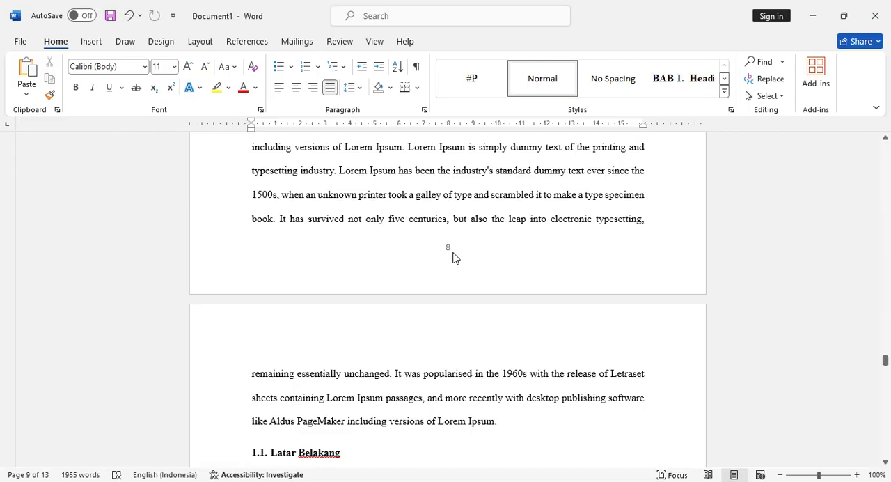
- Enable a different first page for the BAB 1 section and unlink its first-page footer from the previous section
double_click(453, 257)
scroll(480, 265, up, 5)
scroll(481, 270, up, 4)
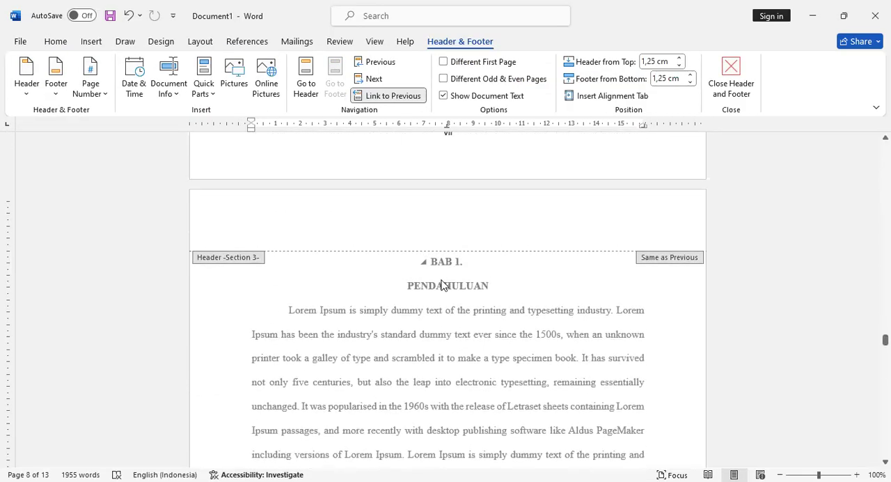
scroll(441, 284, down, 8)
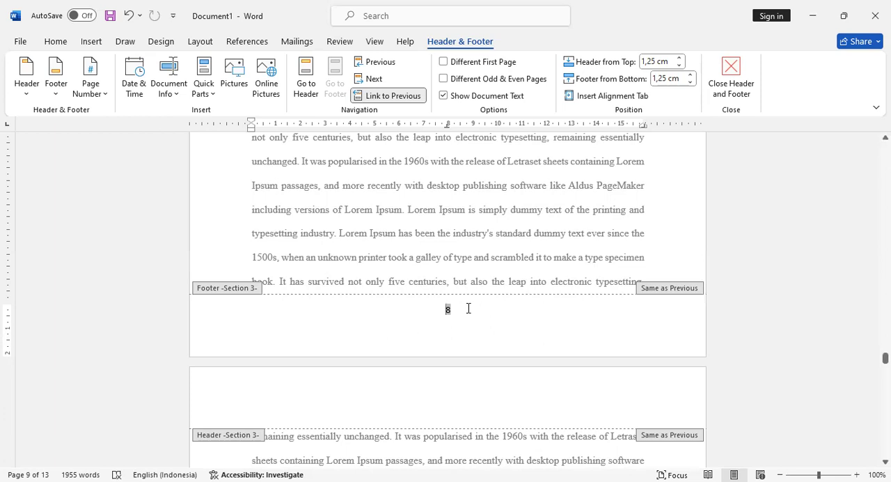
scroll(469, 308, down, 4)
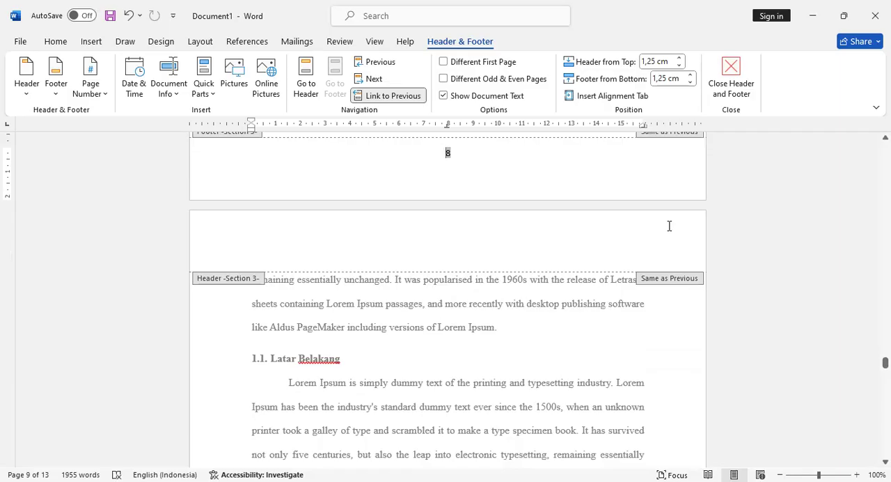
scroll(564, 267, up, 3)
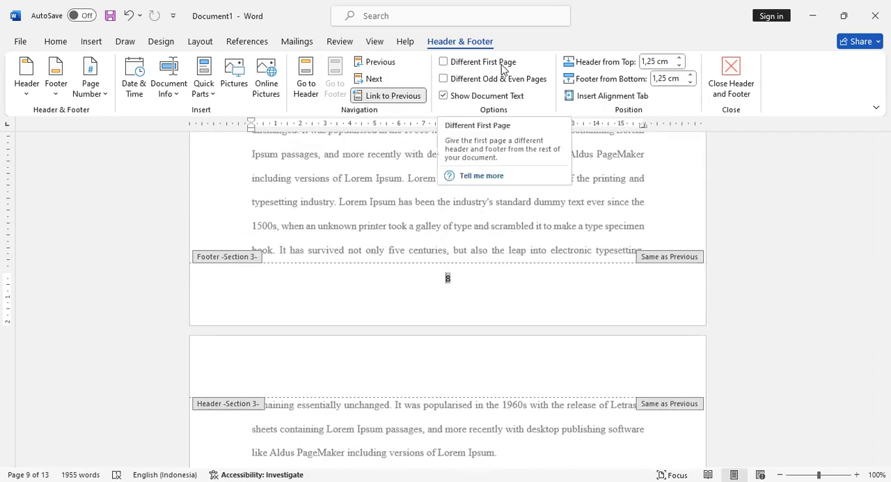
click(479, 68)
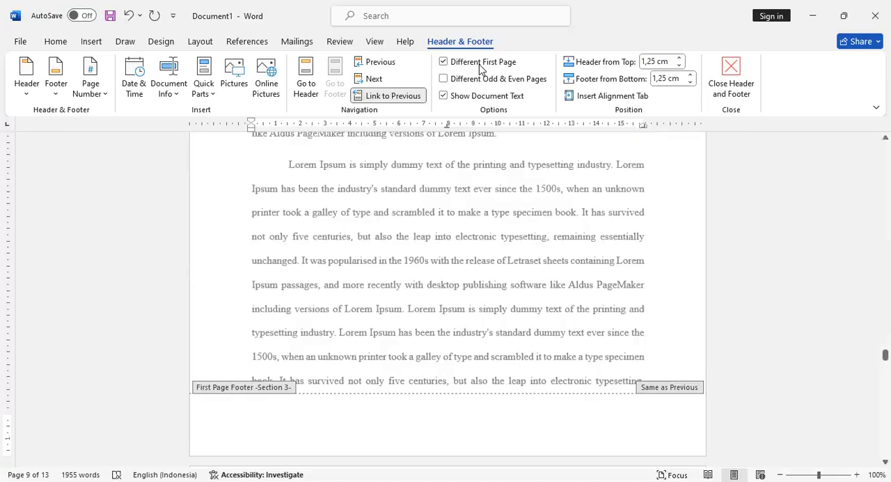
click(390, 97)
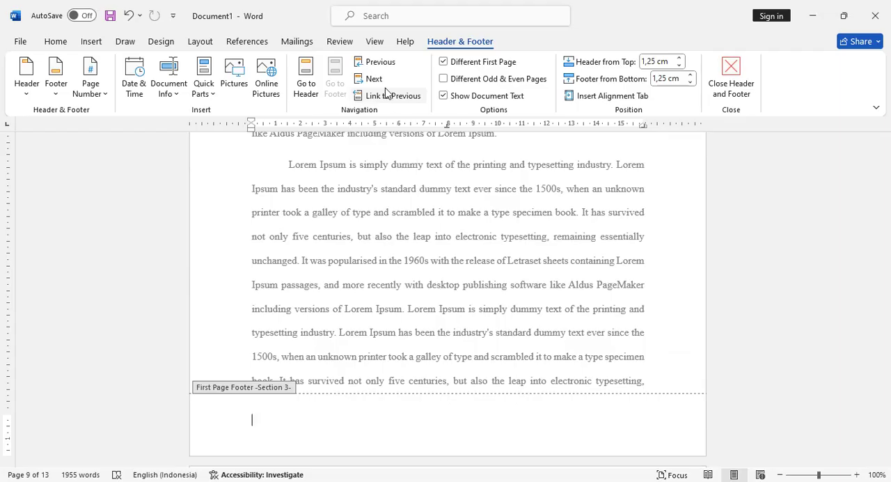
- Set the BAB 1 section's page numbering to start at 1 with the 1, 2, 3 number format
click(107, 98)
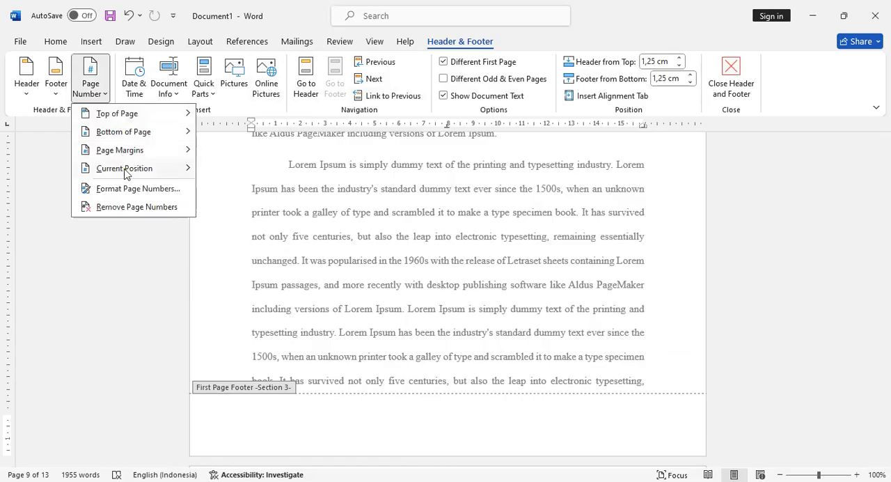
click(157, 187)
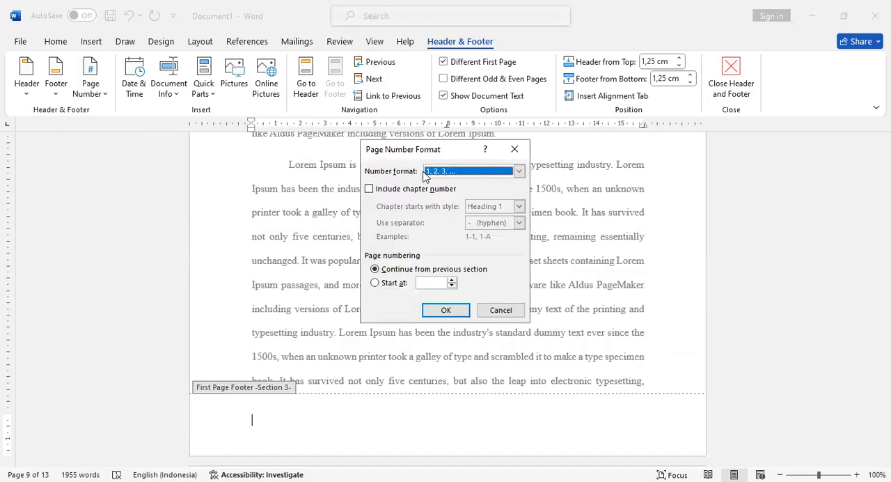
click(390, 284)
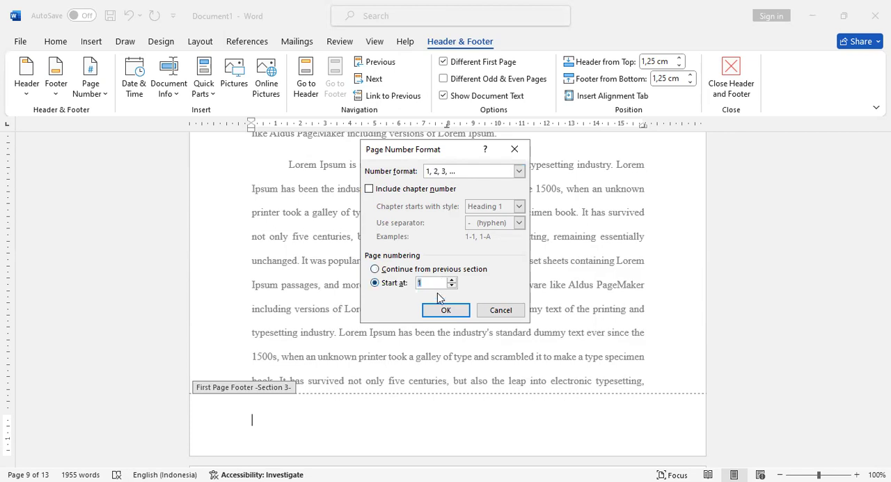
click(440, 313)
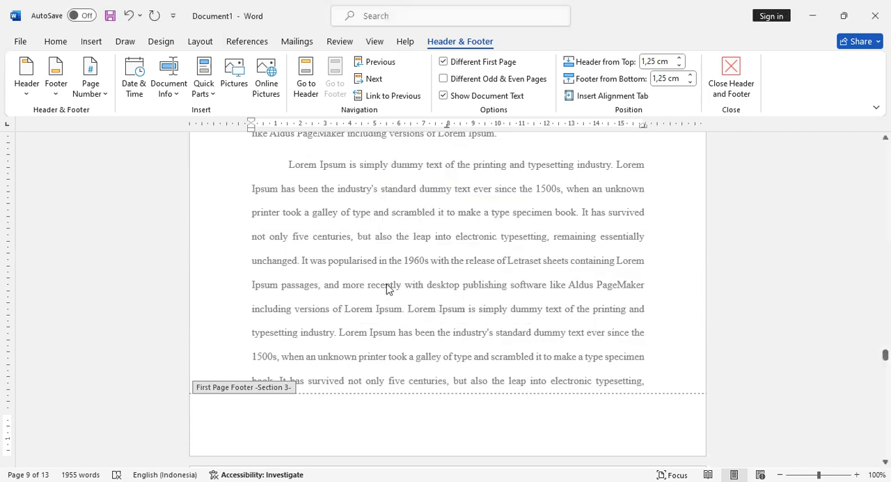
- Insert the centred Plain Number 2 page number at the bottom of BAB 1's first page
click(101, 90)
mouse_move(125, 136)
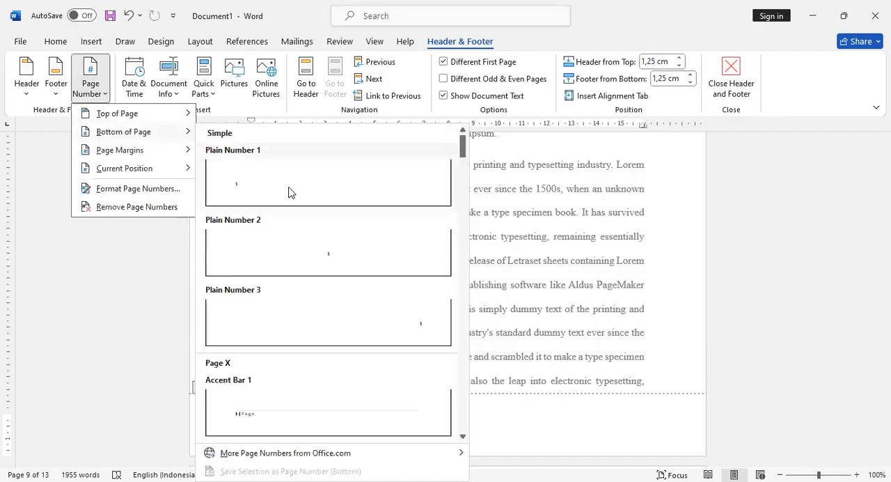
click(329, 269)
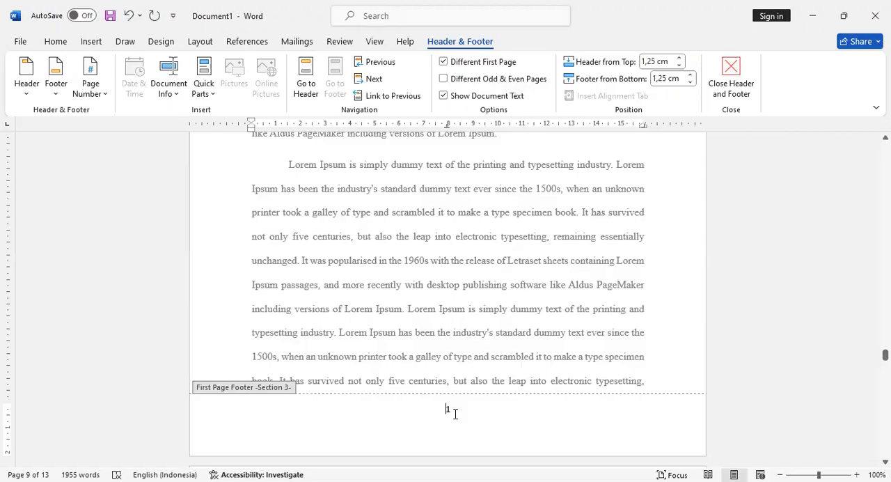
- Unlink the header on BAB 1's second page from the previous section
scroll(454, 414, up, 12)
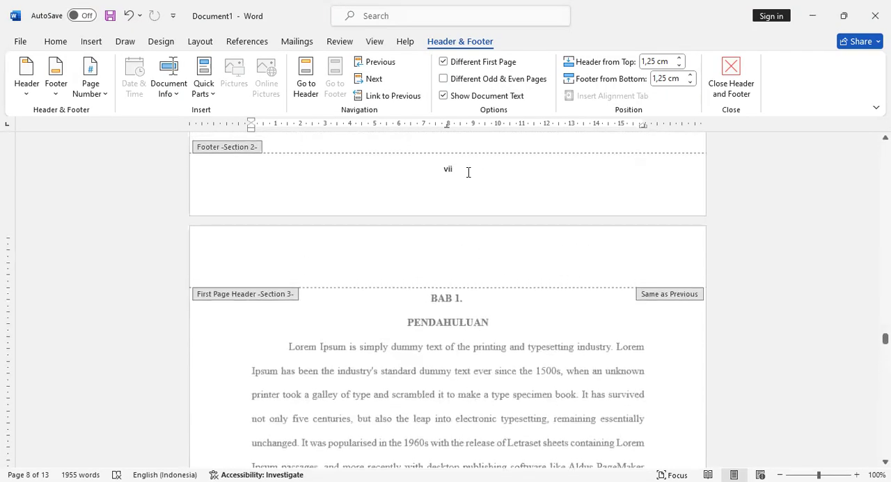
scroll(452, 195, down, 12)
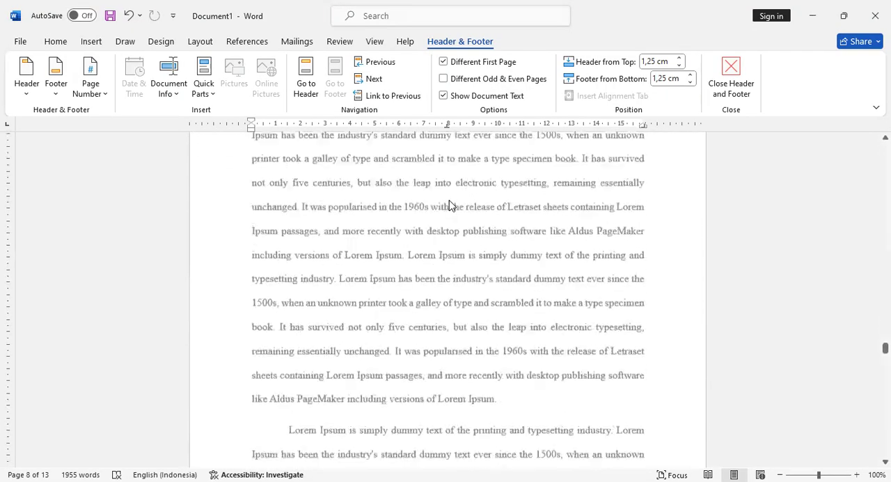
scroll(451, 202, down, 3)
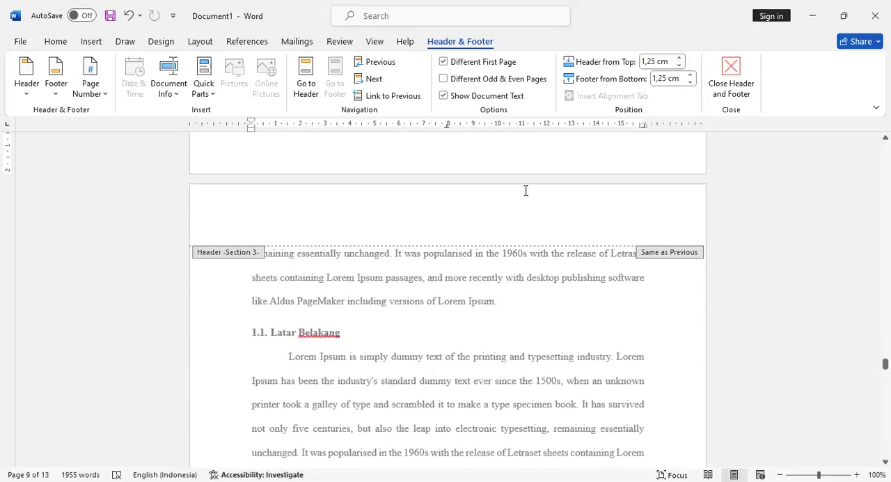
scroll(522, 209, up, 2)
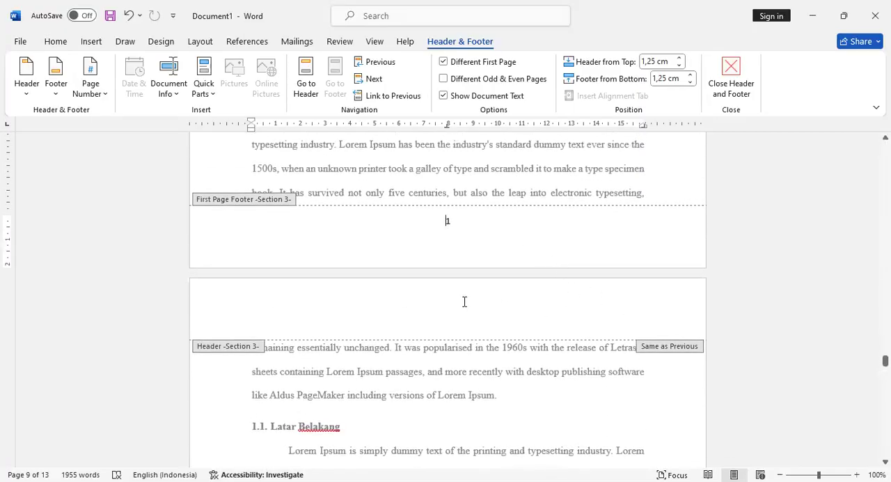
click(635, 308)
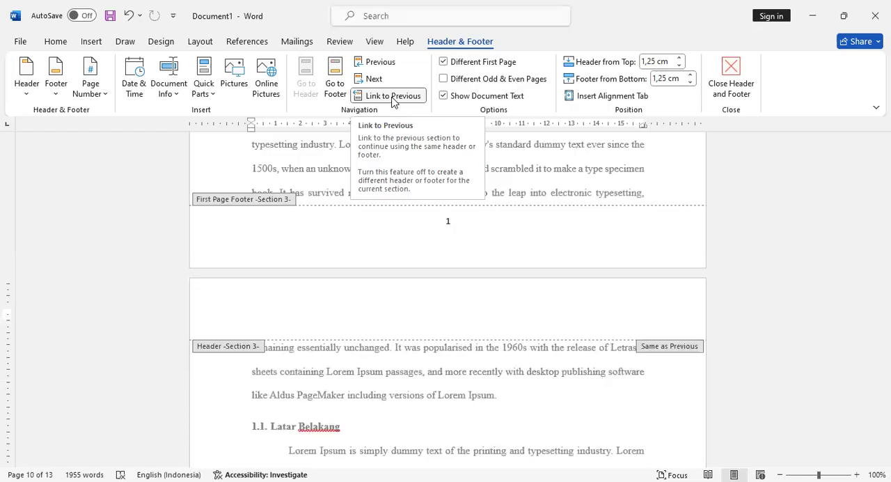
click(392, 96)
- Insert the right-aligned Plain Number 3 page number at the top of BAB 1's following pages
scroll(394, 183, up, 2)
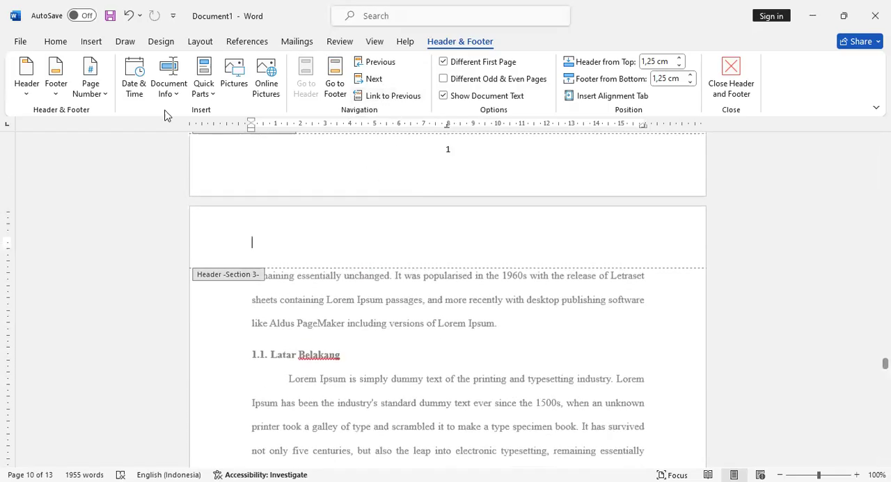
click(103, 91)
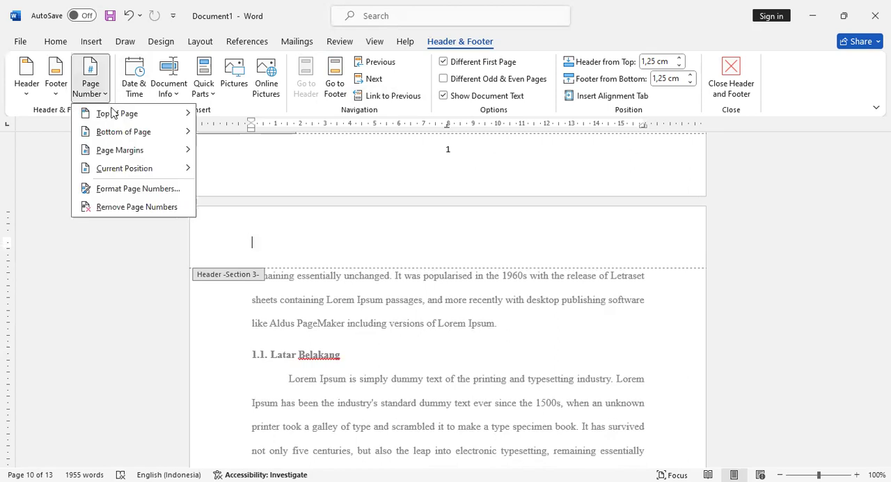
mouse_move(117, 119)
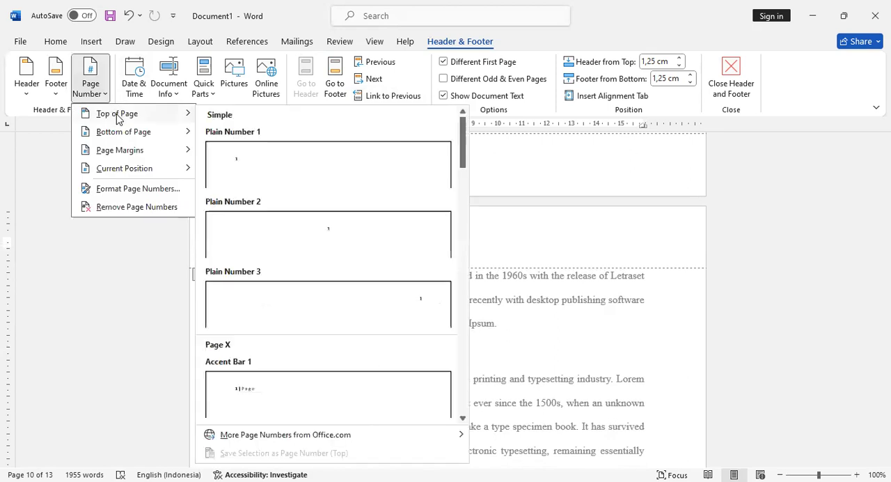
click(341, 301)
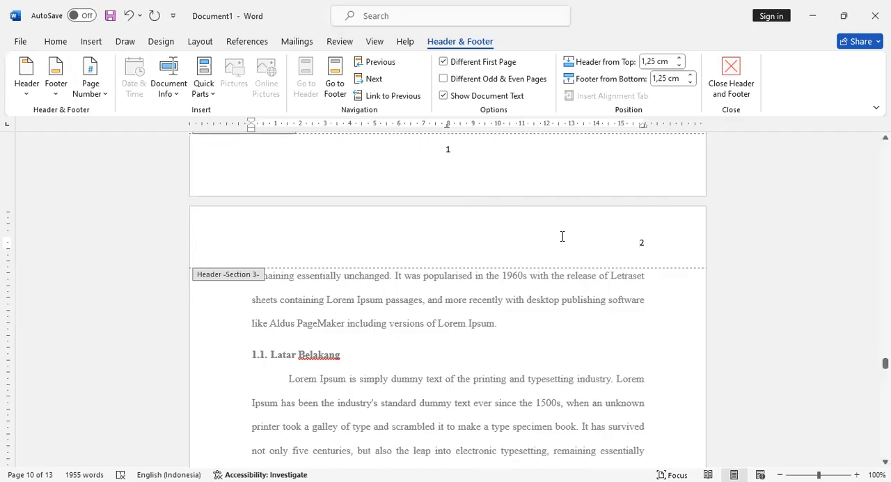
- Delete the page number from the footer of BAB 1's second page and close header and footer editing
scroll(505, 209, up, 2)
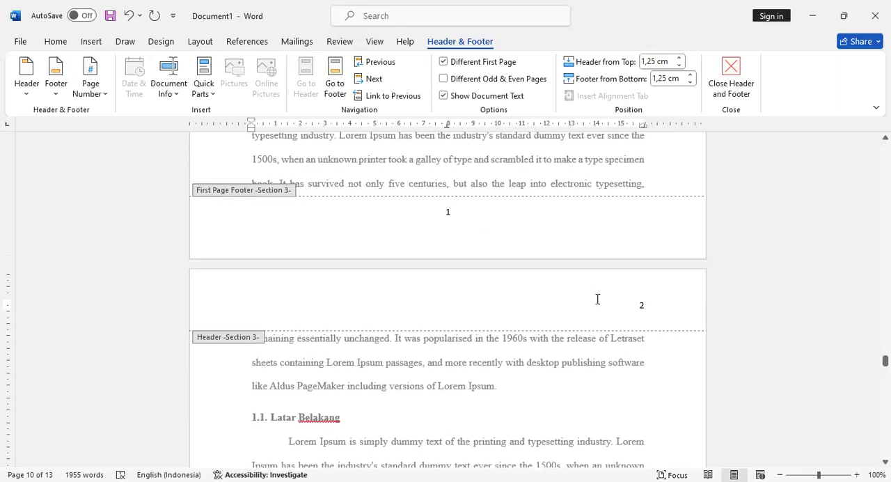
scroll(597, 299, up, 10)
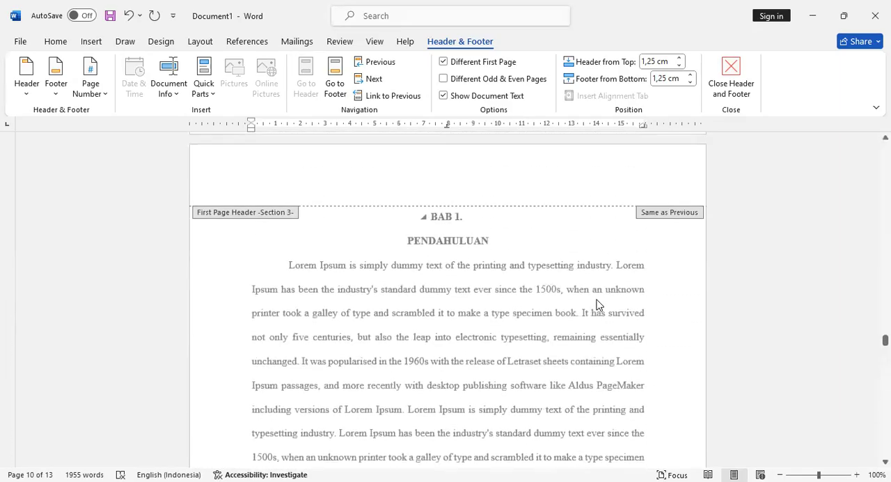
scroll(612, 265, up, 1)
scroll(626, 228, down, 14)
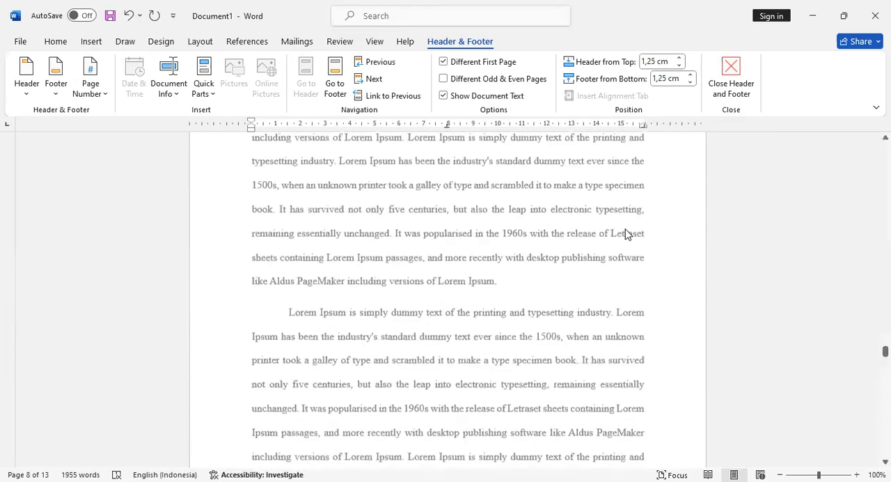
scroll(626, 230, down, 12)
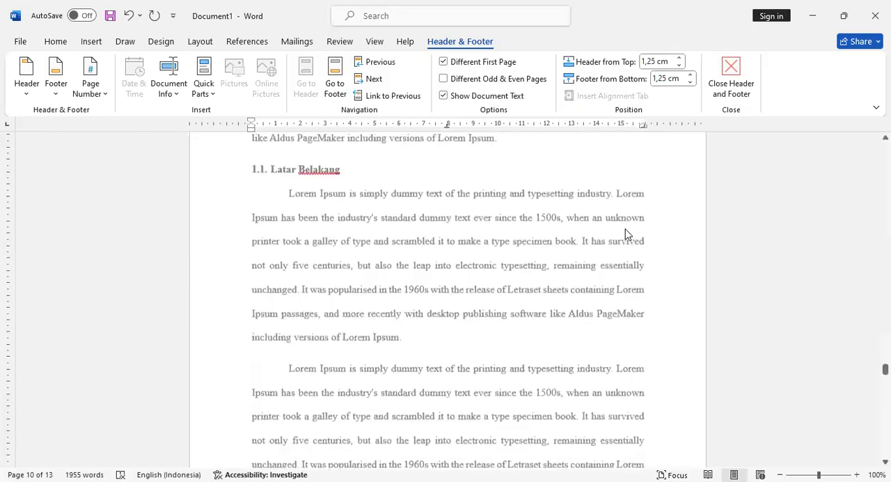
scroll(626, 234, down, 1)
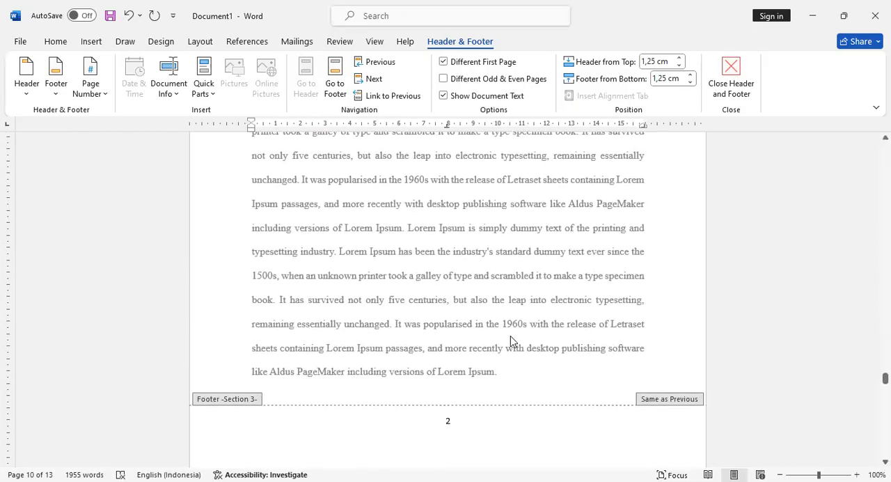
click(459, 418)
key(BackSpace)
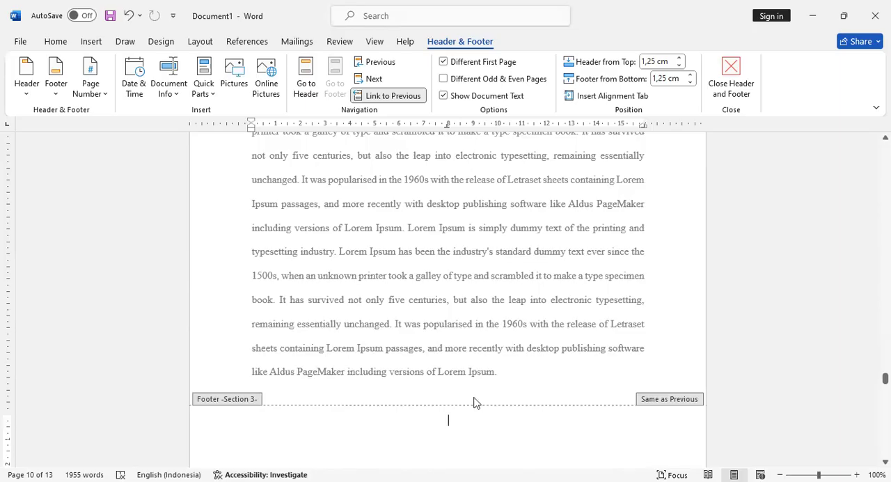
click(731, 73)
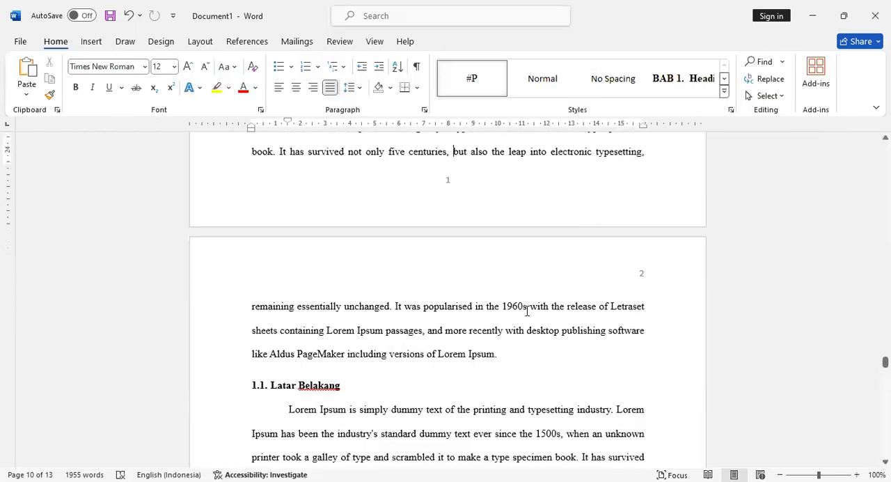
- Check the footer and header page numbers across the BAB 1 pages
scroll(527, 311, up, 3)
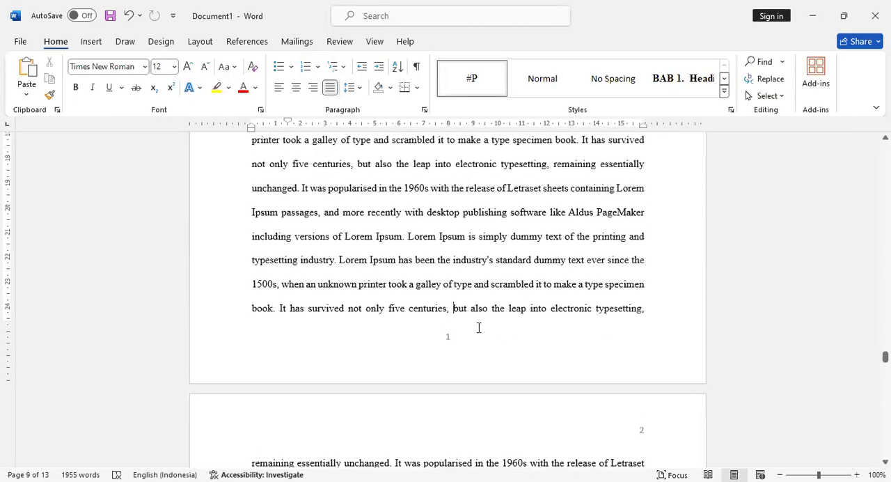
double_click(437, 348)
scroll(450, 338, up, 3)
scroll(453, 285, down, 3)
scroll(590, 357, down, 9)
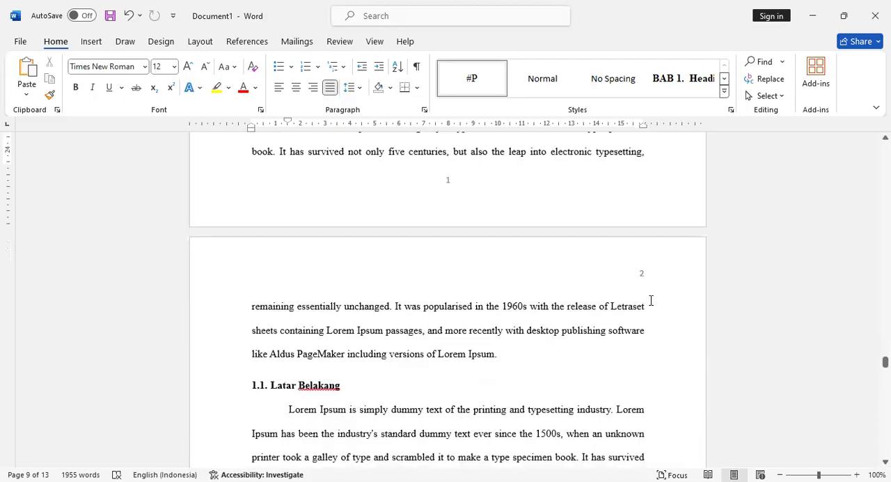
scroll(653, 292, down, 10)
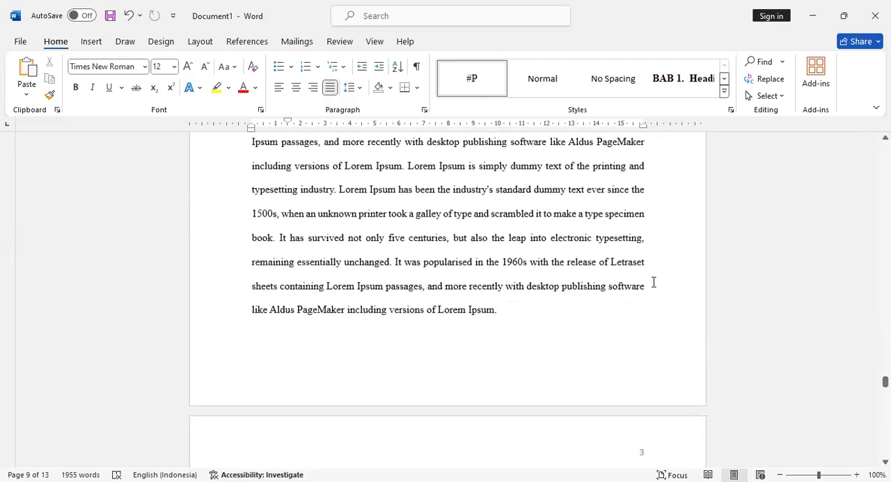
scroll(653, 282, down, 3)
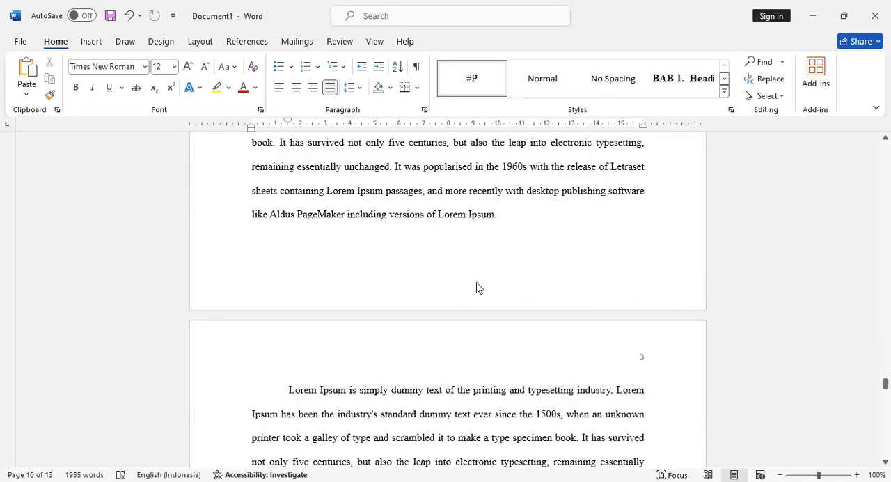
scroll(750, 365, down, 5)
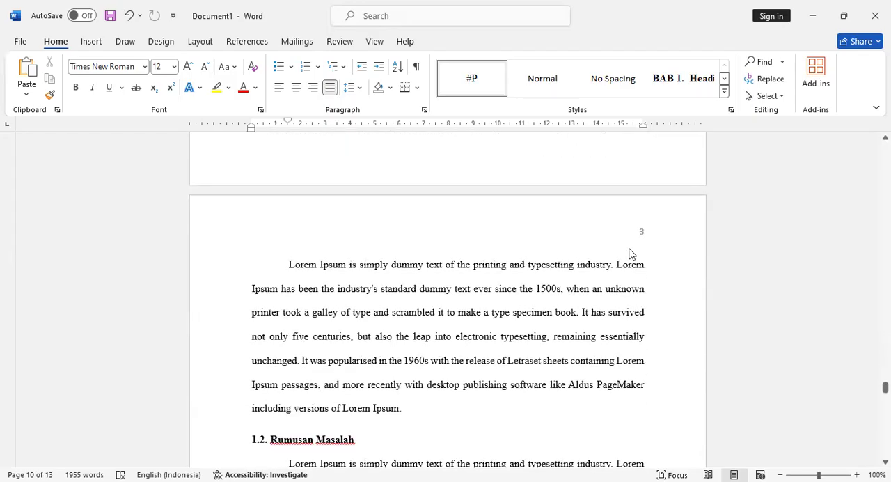
scroll(646, 232, down, 10)
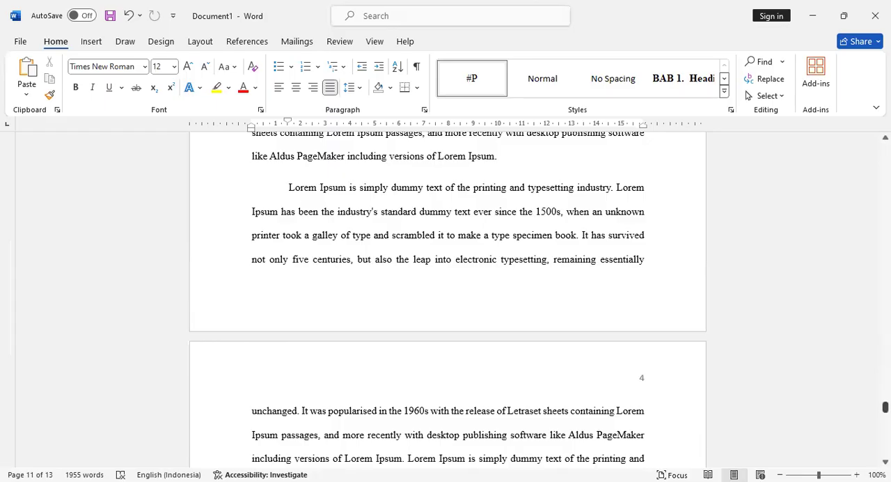
- Insert a centred page number at the bottom of the front matter pages in section 2, and close header and footer editing
drag(885, 407, 885, 314)
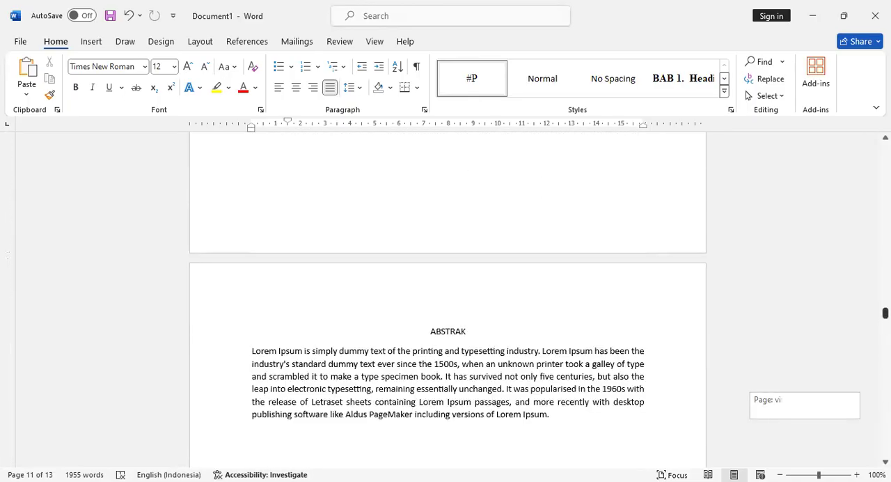
scroll(670, 290, down, 6)
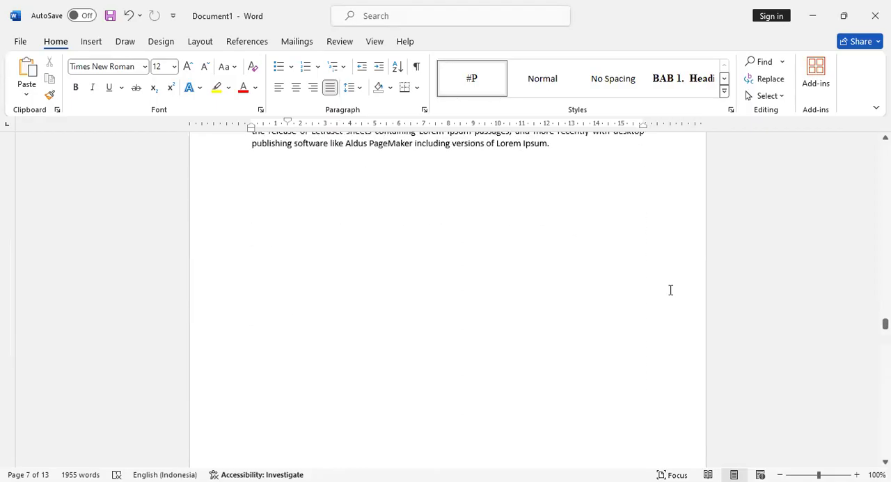
scroll(648, 293, down, 5)
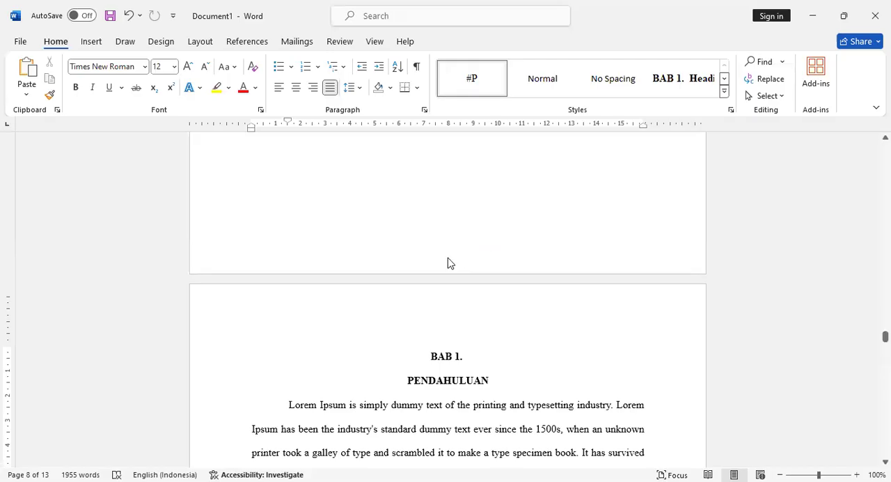
scroll(449, 262, up, 1)
drag(885, 335, 885, 161)
scroll(555, 339, down, 7)
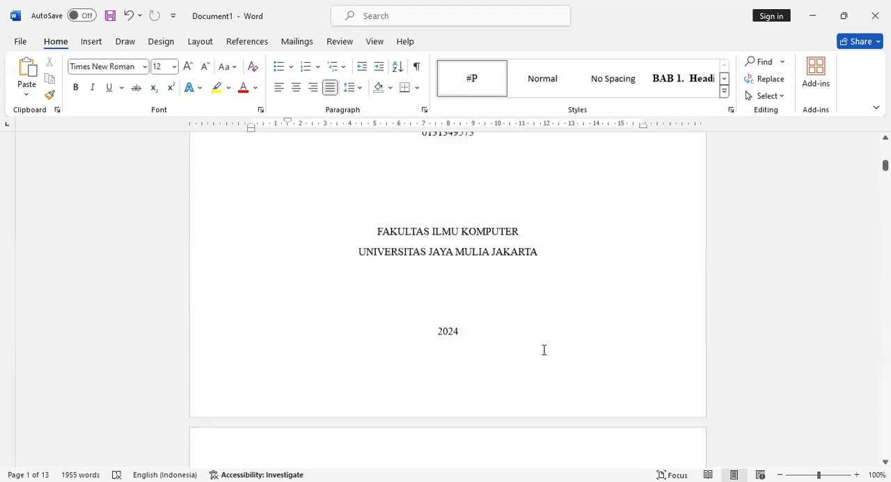
scroll(417, 305, down, 10)
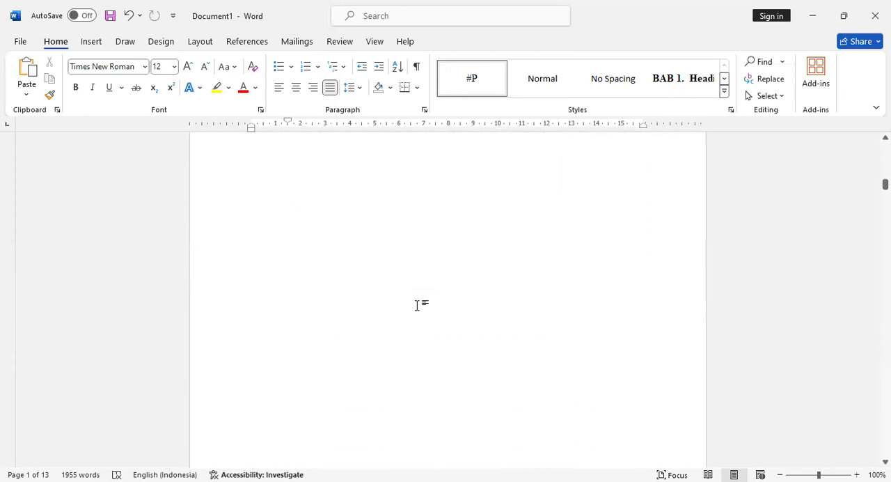
double_click(459, 341)
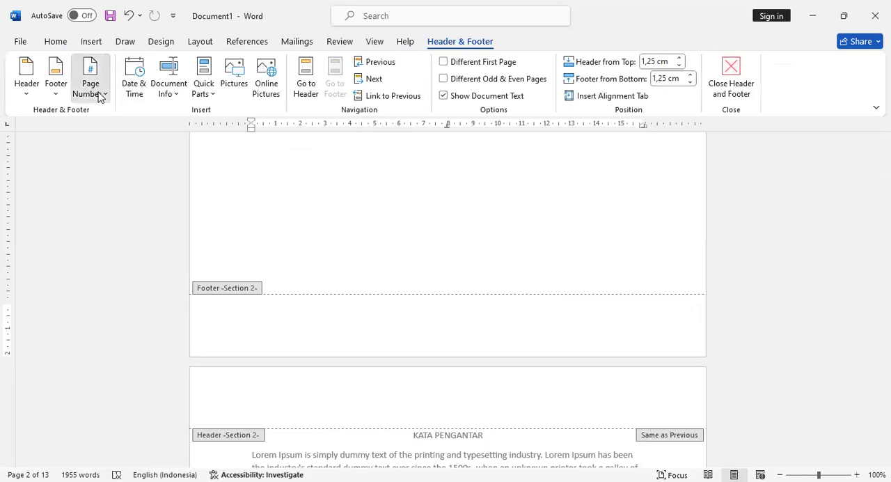
click(93, 92)
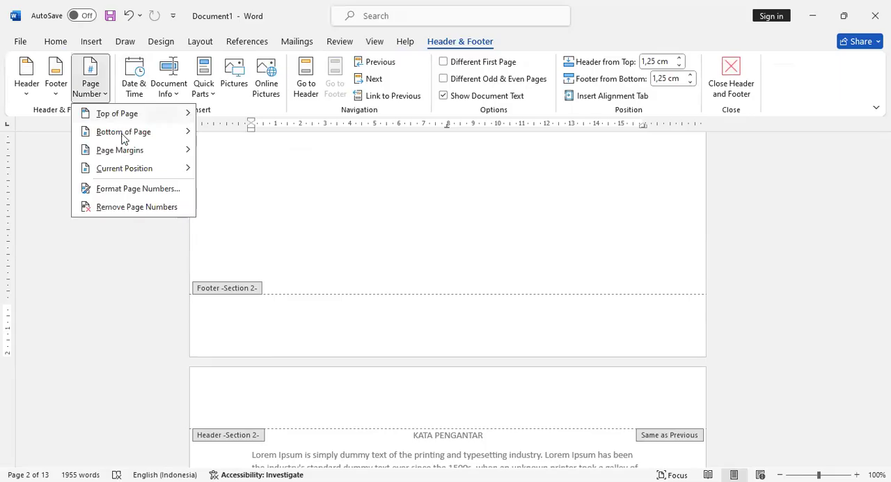
mouse_move(123, 137)
click(309, 248)
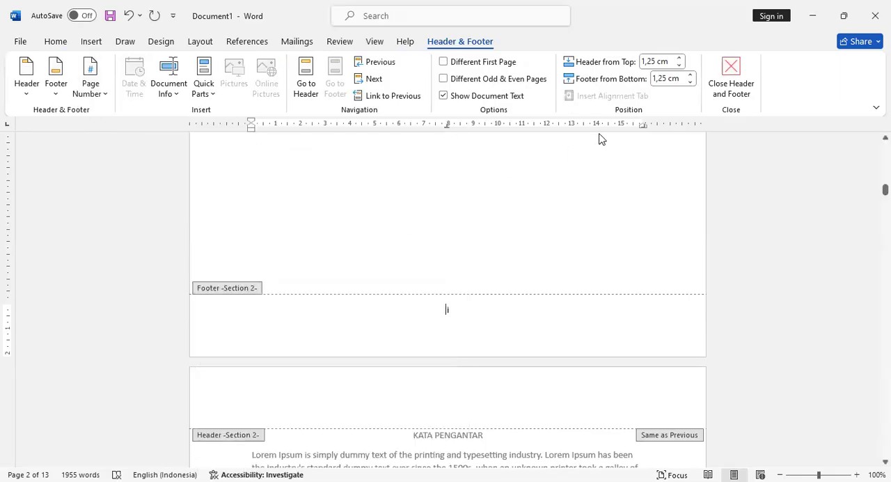
click(722, 80)
- Check the footer page numbers from the cover through the front matter to the start of BAB 1
scroll(577, 262, up, 5)
scroll(575, 266, up, 10)
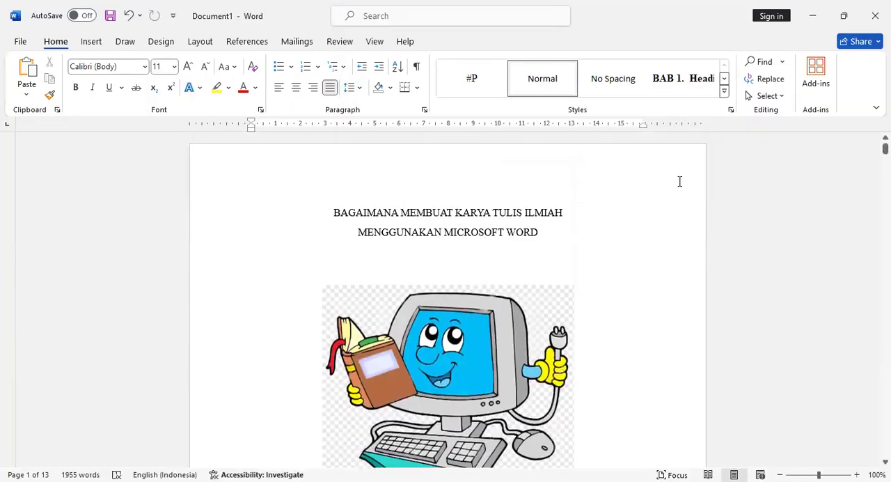
scroll(656, 162, down, 10)
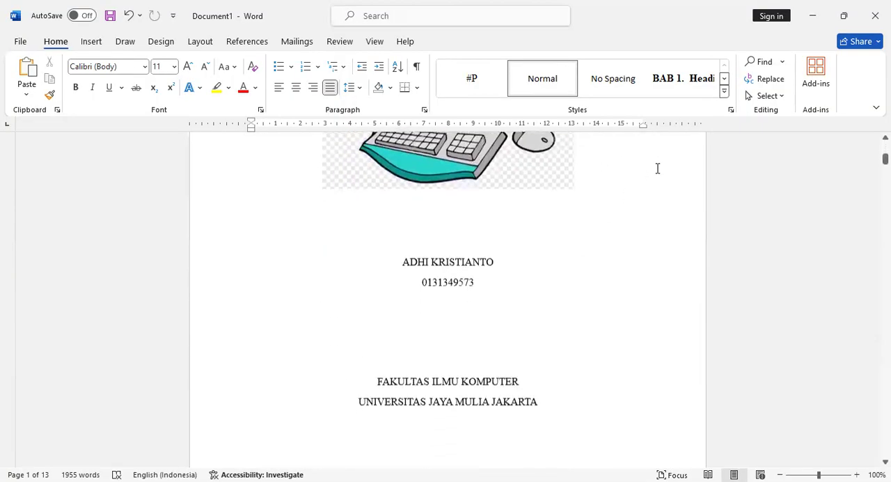
scroll(431, 282, down, 3)
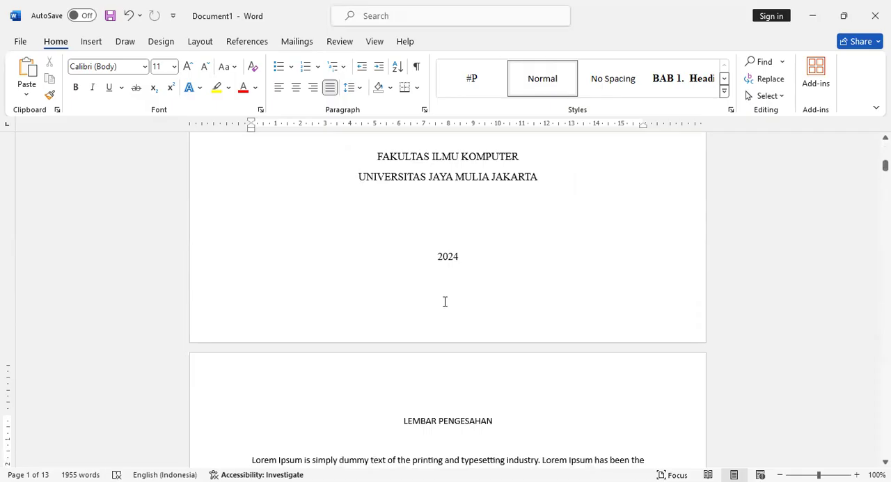
scroll(419, 306, down, 20)
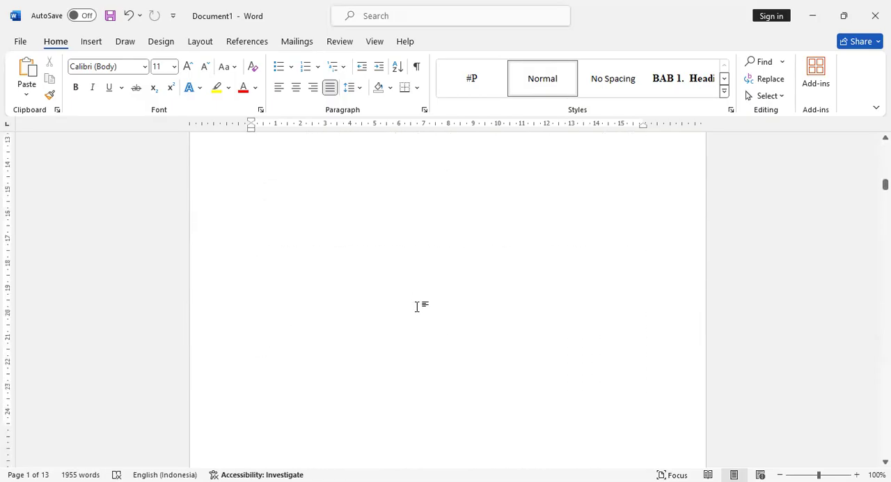
scroll(463, 288, up, 18)
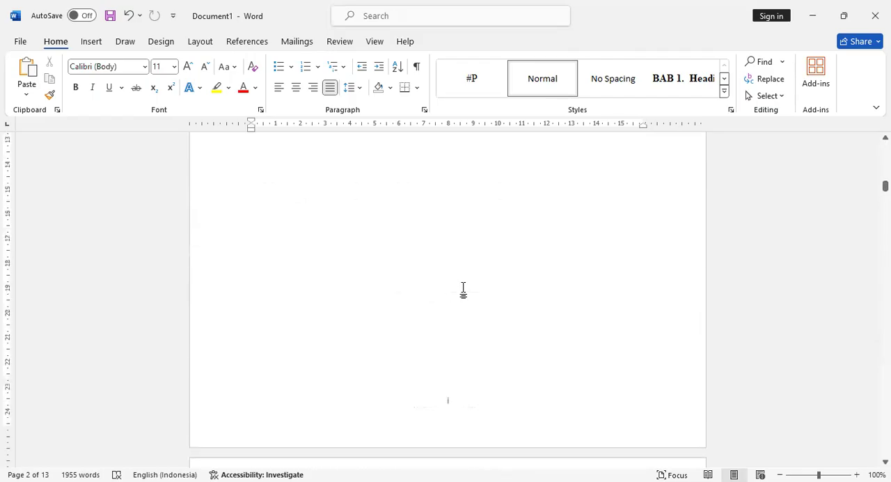
scroll(463, 288, down, 20)
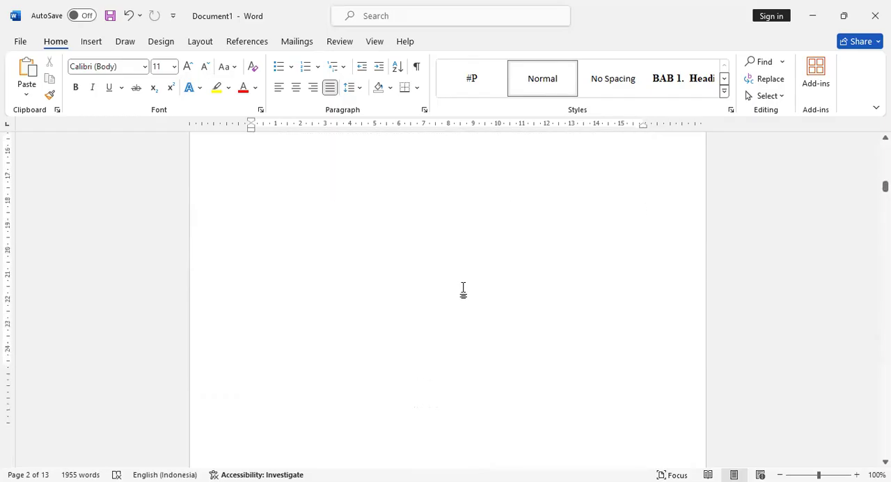
scroll(467, 296, down, 20)
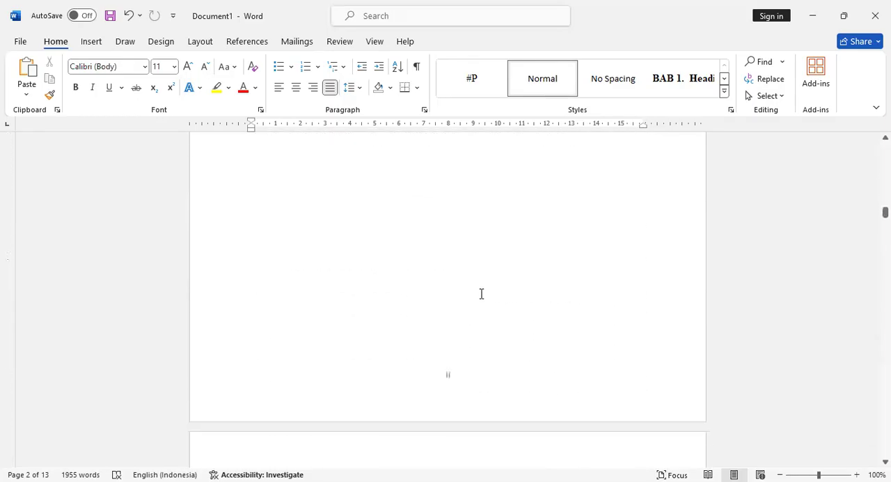
scroll(560, 348, down, 20)
scroll(557, 346, down, 20)
scroll(557, 346, down, 20)
scroll(557, 346, down, 2)
scroll(557, 346, up, 5)
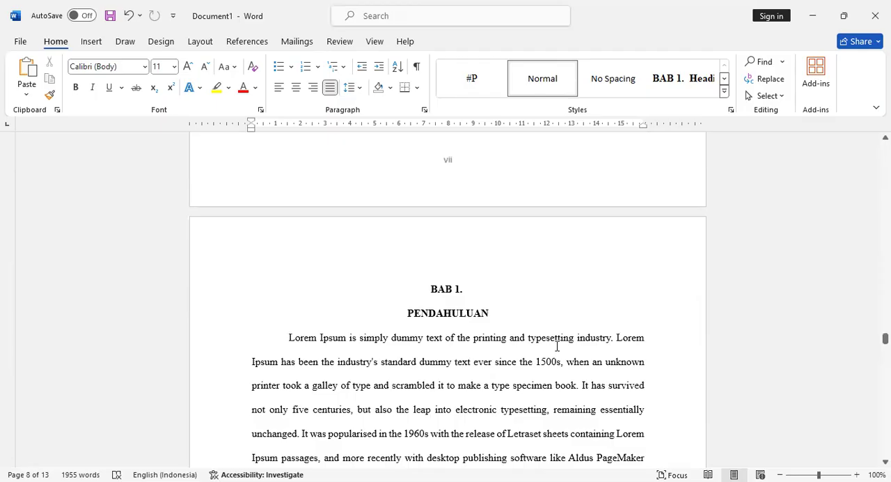
- Unlink the footer on BAB 1's second page from the previous section, delete its page number, and close header and footer editing
scroll(678, 238, down, 10)
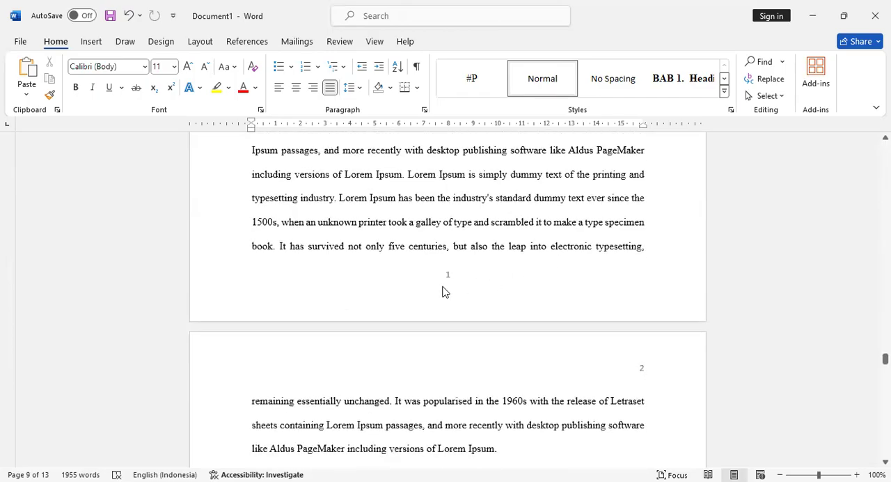
scroll(642, 377, down, 3)
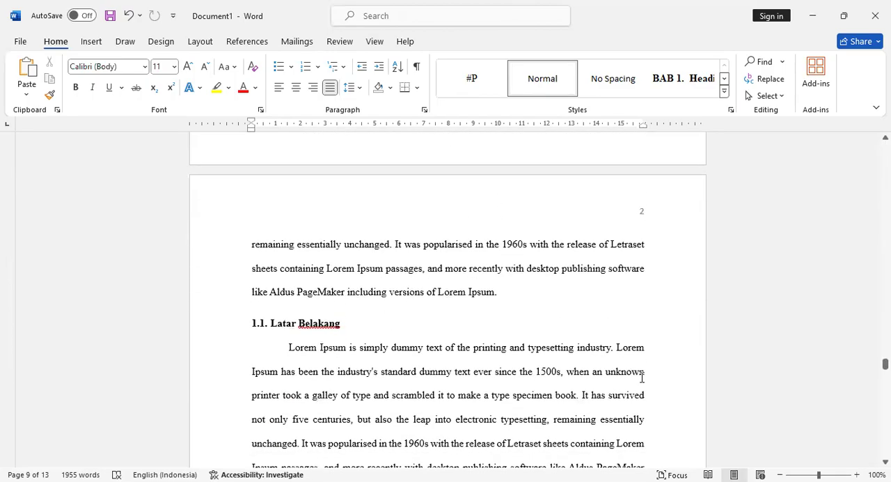
scroll(642, 377, down, 12)
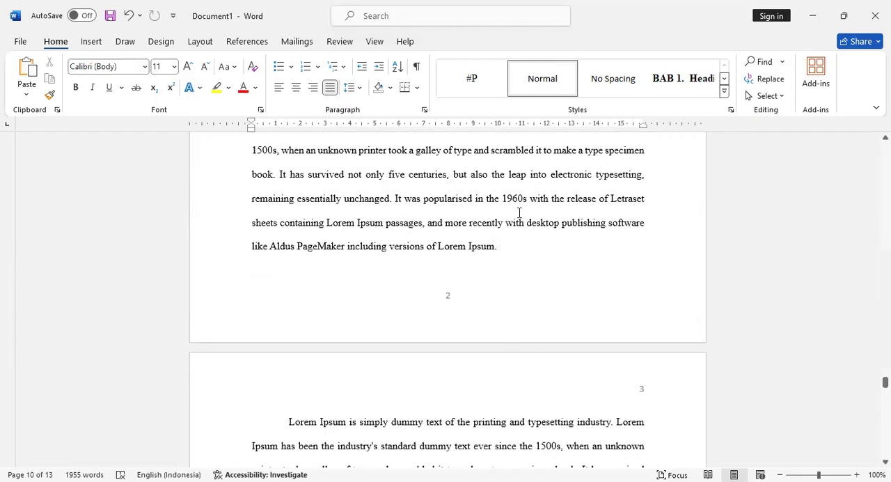
double_click(464, 300)
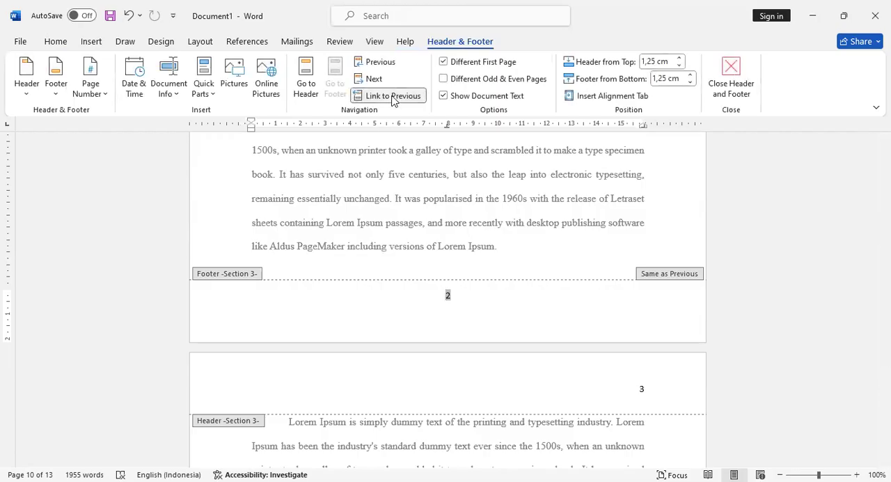
click(393, 97)
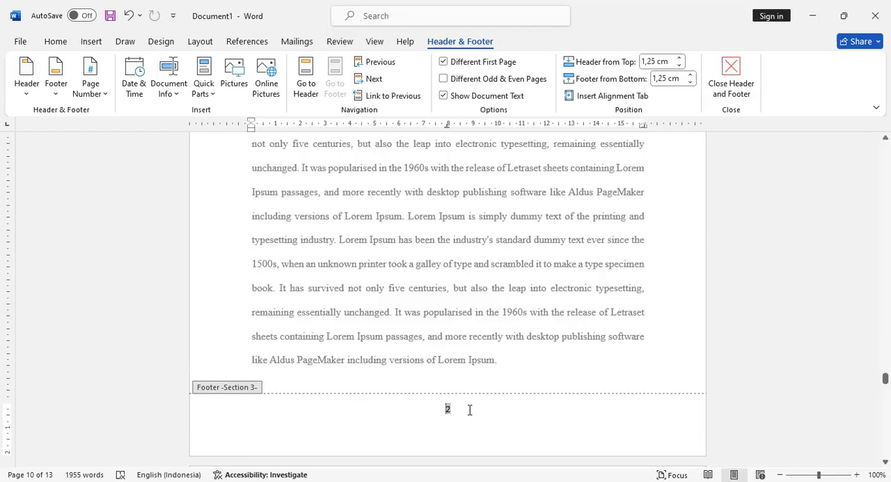
key(BackSpace)
scroll(501, 396, up, 5)
click(731, 78)
- Review the page numbers from the last front matter page through the BAB 1 pages
scroll(467, 364, down, 5)
scroll(467, 364, up, 5)
scroll(467, 364, up, 10)
scroll(470, 409, up, 9)
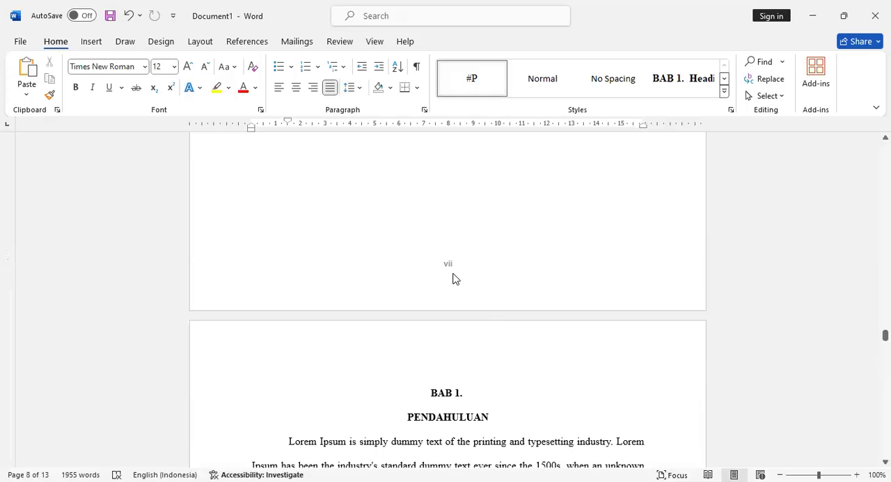
scroll(483, 313, down, 1)
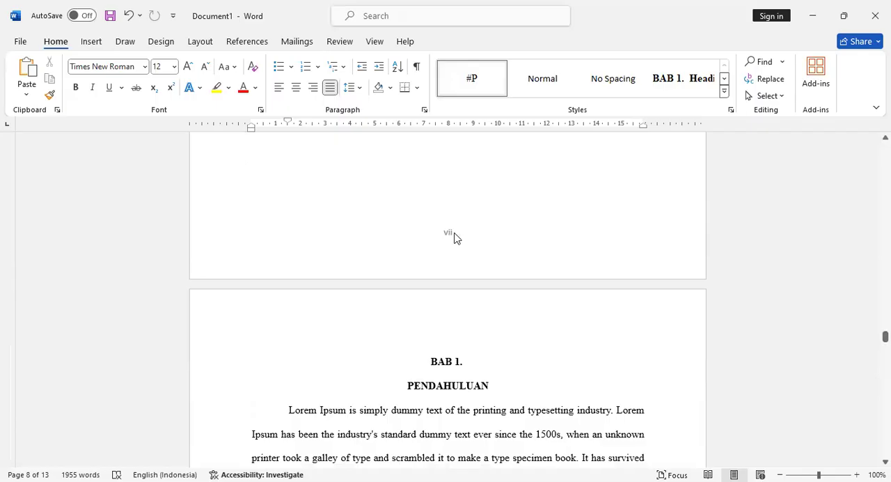
scroll(460, 327, down, 5)
scroll(464, 340, down, 15)
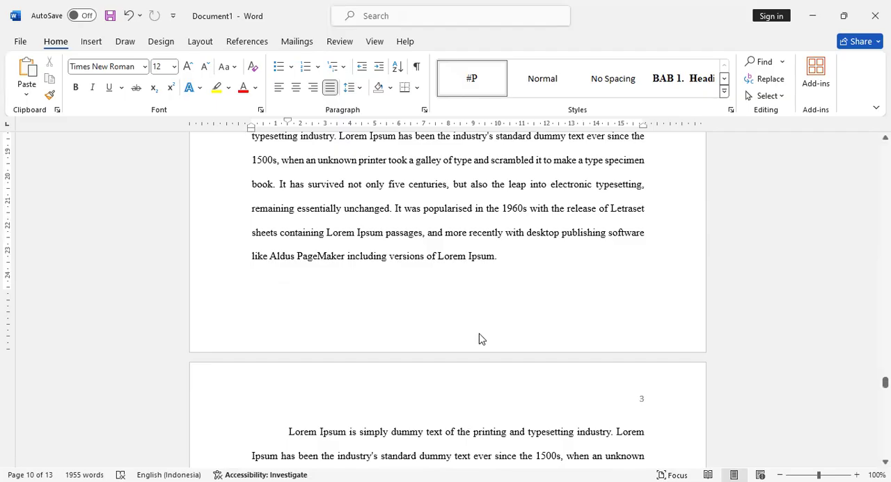
scroll(505, 339, down, 10)
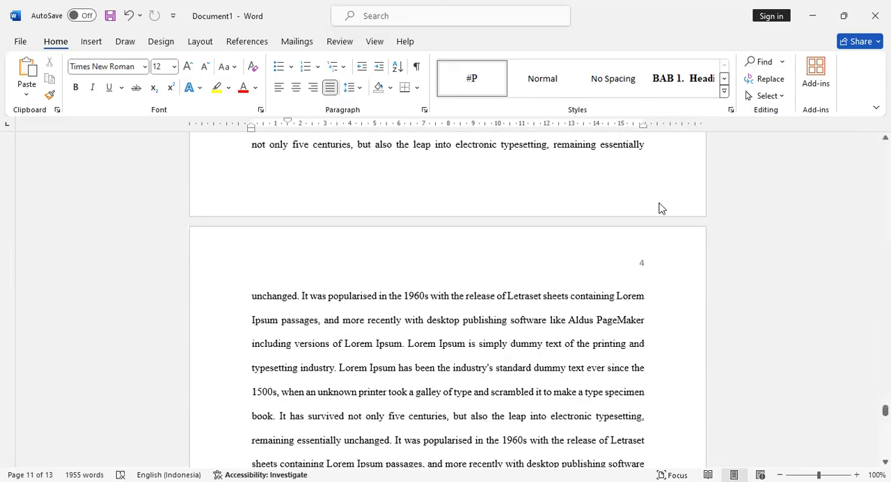
click(672, 278)
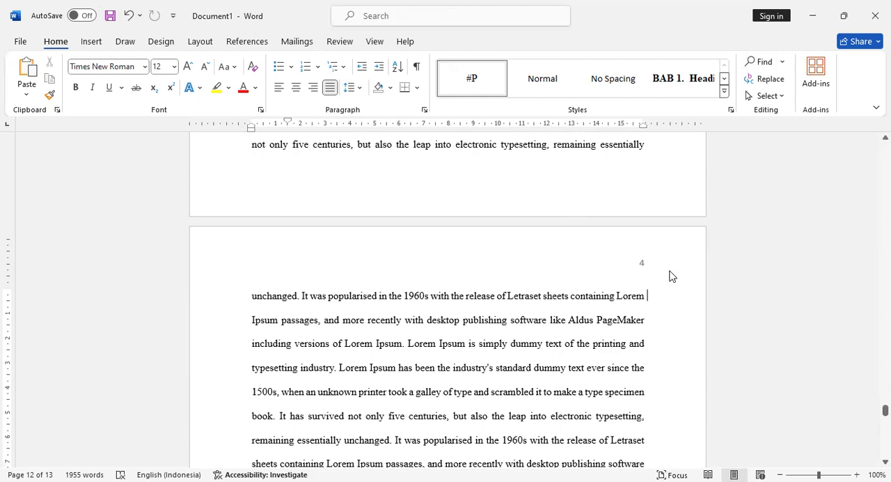